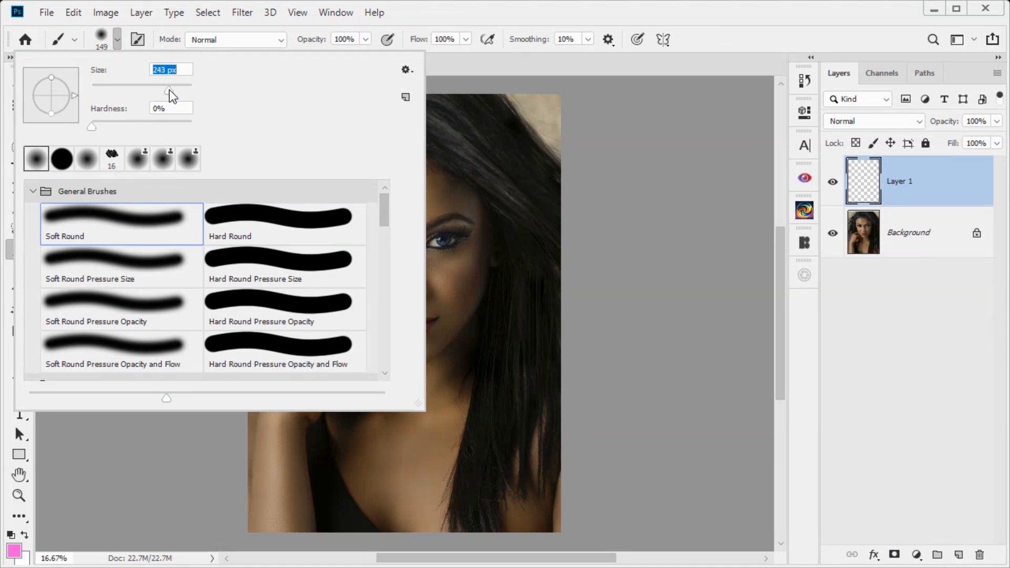
Step: Enlarge the soft round brush to 2165 px and set the foreground color to cyan #63fff6
{"action": "left_click_drag", "start_coordinate": [169, 89], "coordinate": [185, 91]}
{"action": "left_click", "coordinate": [419, 17]}
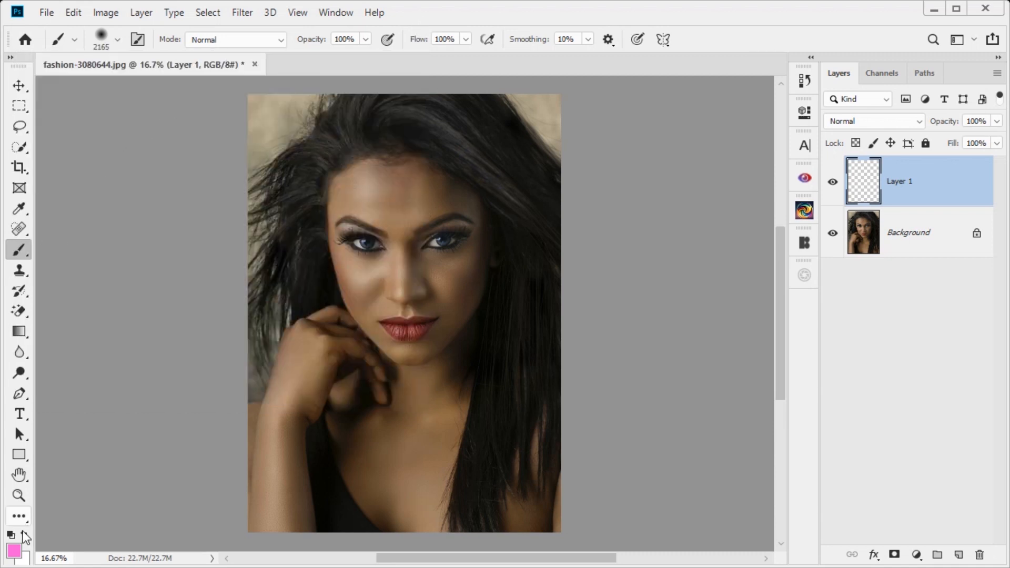
{"action": "left_click", "coordinate": [14, 549]}
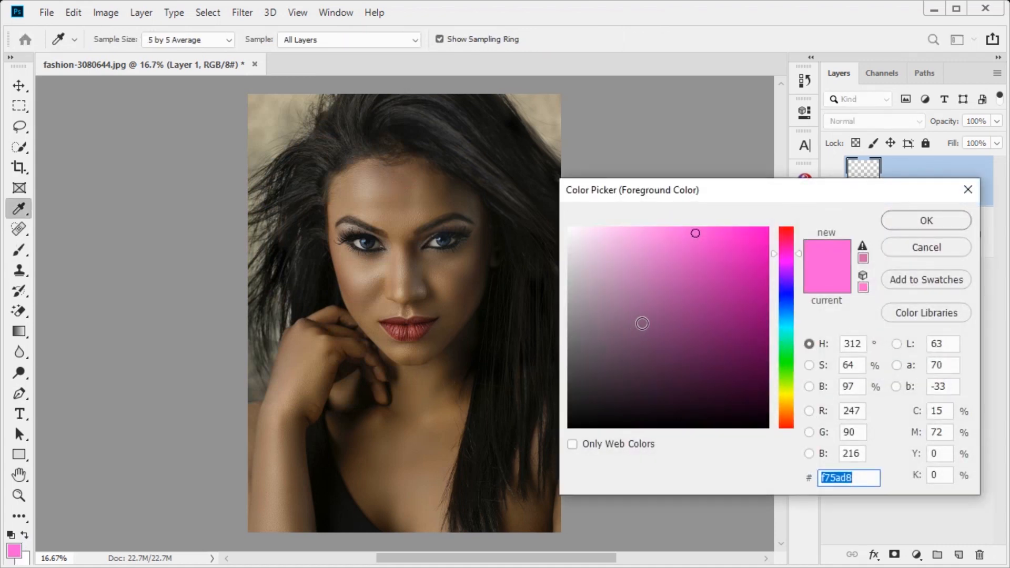
{"action": "left_click", "coordinate": [784, 329]}
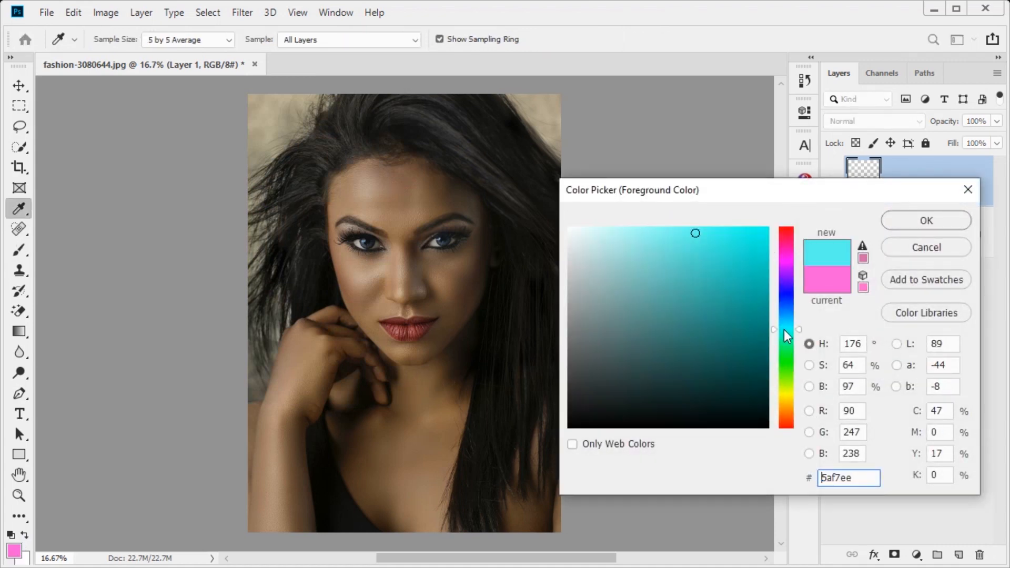
{"action": "left_click_drag", "start_coordinate": [706, 246], "coordinate": [690, 225]}
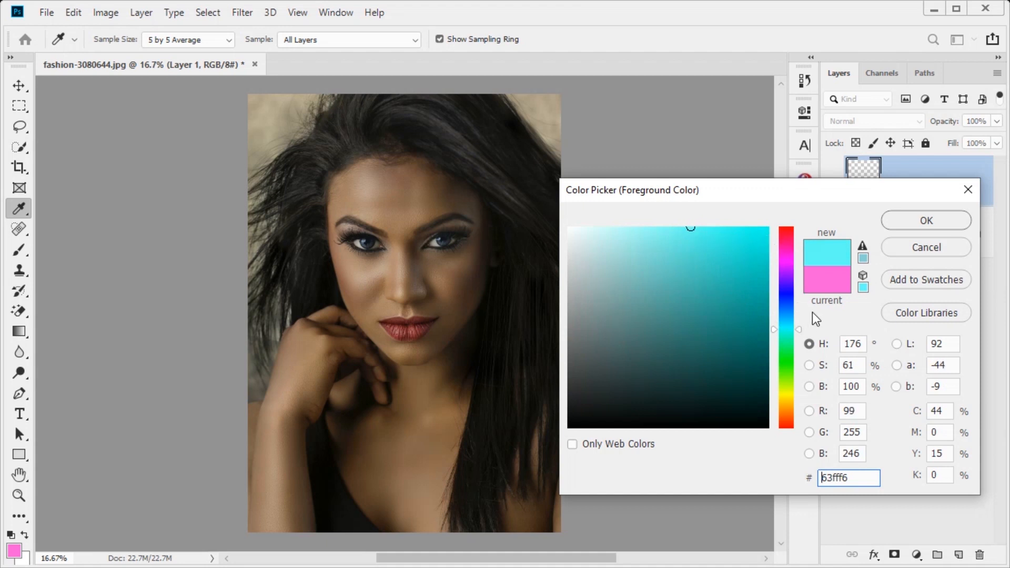
{"action": "left_click", "coordinate": [913, 232]}
Step: Paint the left half of the portrait cyan on Layer 1, extending it toward the face's centre with a second stroke at 70% flow
{"action": "scroll", "coordinate": [383, 300], "scroll_direction": "down", "scroll_amount": 2}
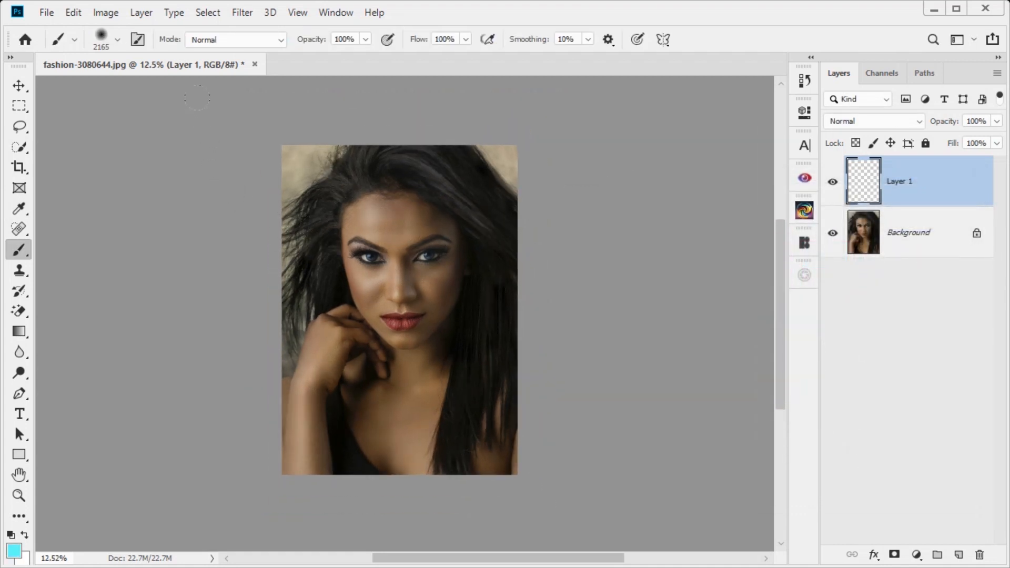
{"action": "left_click_drag", "start_coordinate": [197, 97], "coordinate": [199, 417]}
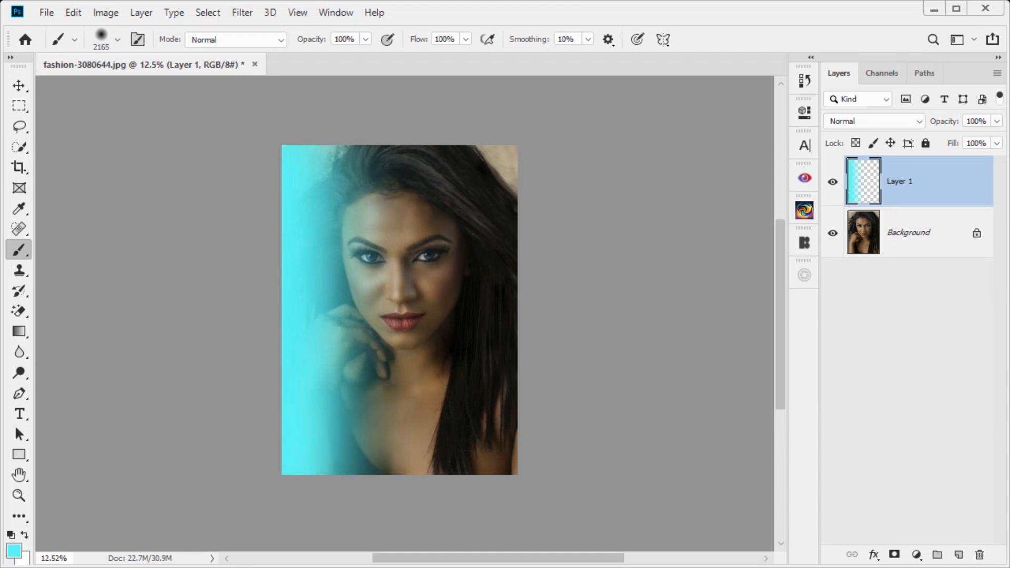
{"action": "left_click_drag", "start_coordinate": [420, 47], "coordinate": [398, 45]}
{"action": "mouse_move", "coordinate": [250, 79]}
{"action": "left_mouse_down"}
{"action": "mouse_move", "coordinate": [256, 425]}
{"action": "mouse_move", "coordinate": [278, 405]}
{"action": "mouse_move", "coordinate": [286, 142]}
{"action": "left_mouse_up"}
{"action": "scroll", "coordinate": [362, 315], "scroll_direction": "up", "scroll_amount": 3}
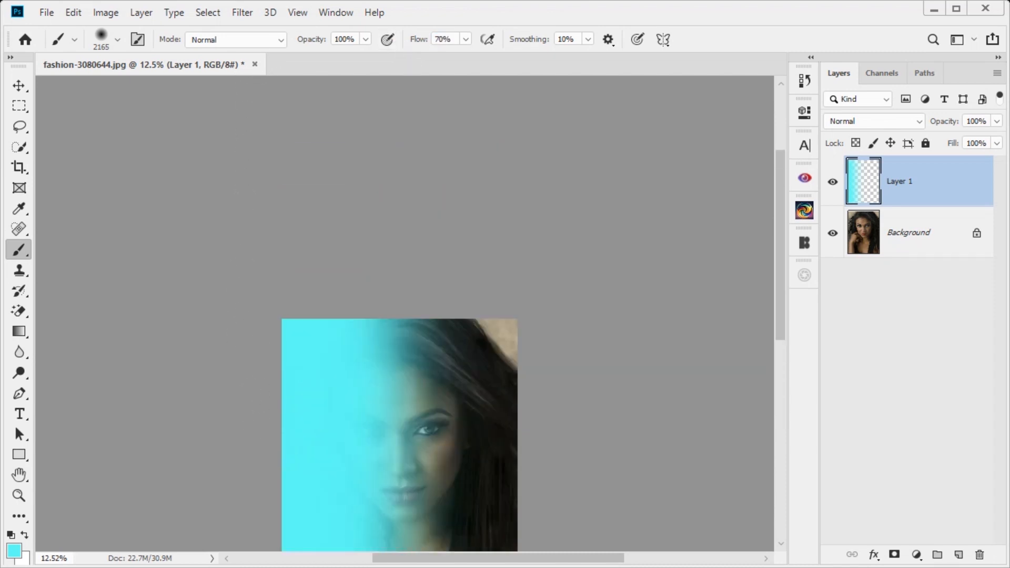
{"action": "key", "text": "ctrl+0"}
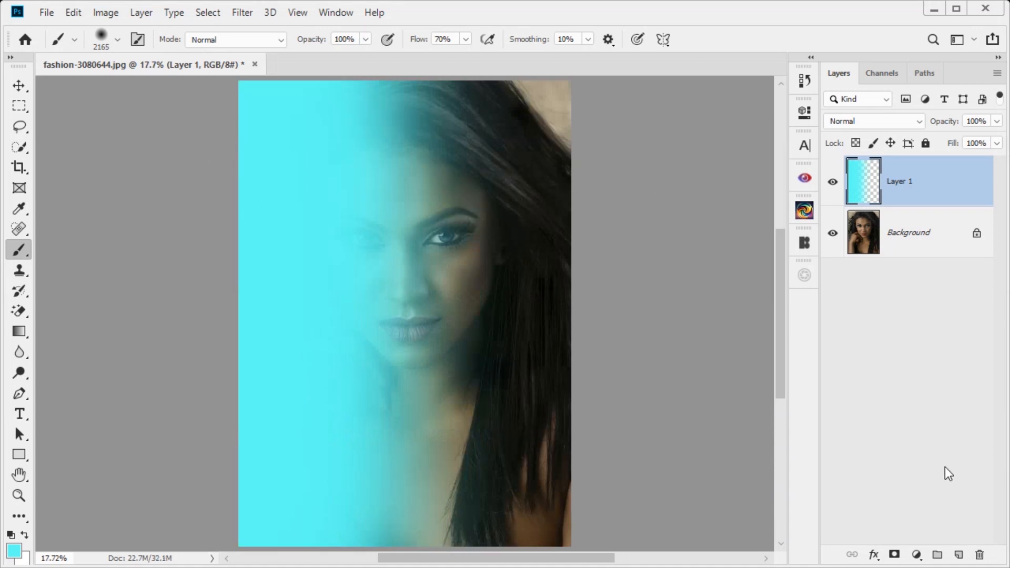
Step: Add a new layer above Layer 1 and set the brush flow to 100%
{"action": "left_click", "coordinate": [956, 553]}
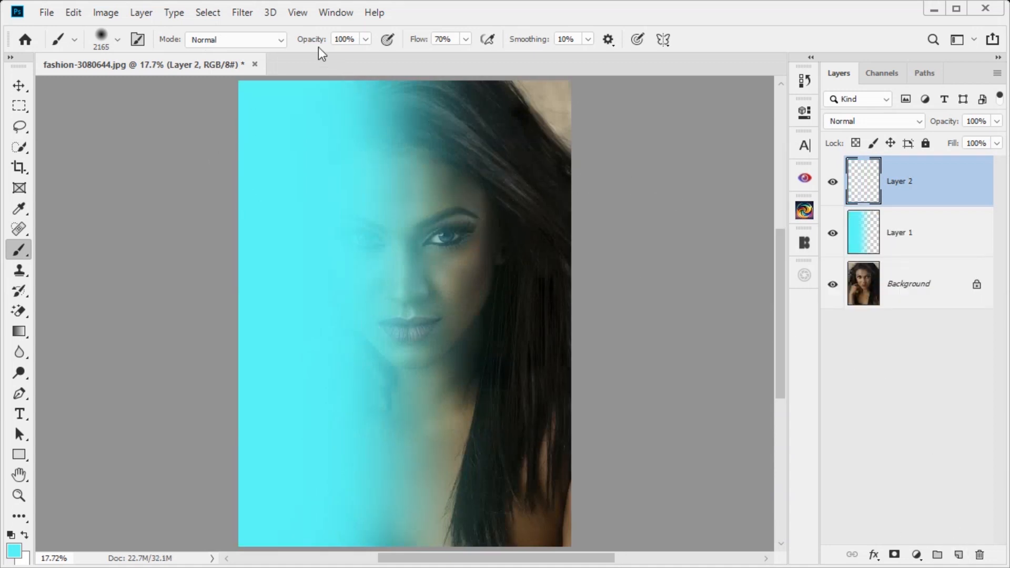
{"action": "left_click_drag", "start_coordinate": [418, 39], "coordinate": [553, 40]}
{"action": "scroll", "coordinate": [568, 219], "scroll_direction": "down", "scroll_amount": 1}
{"action": "scroll", "coordinate": [571, 224], "scroll_direction": "up", "scroll_amount": 1}
{"action": "scroll", "coordinate": [568, 218], "scroll_direction": "down", "scroll_amount": 1}
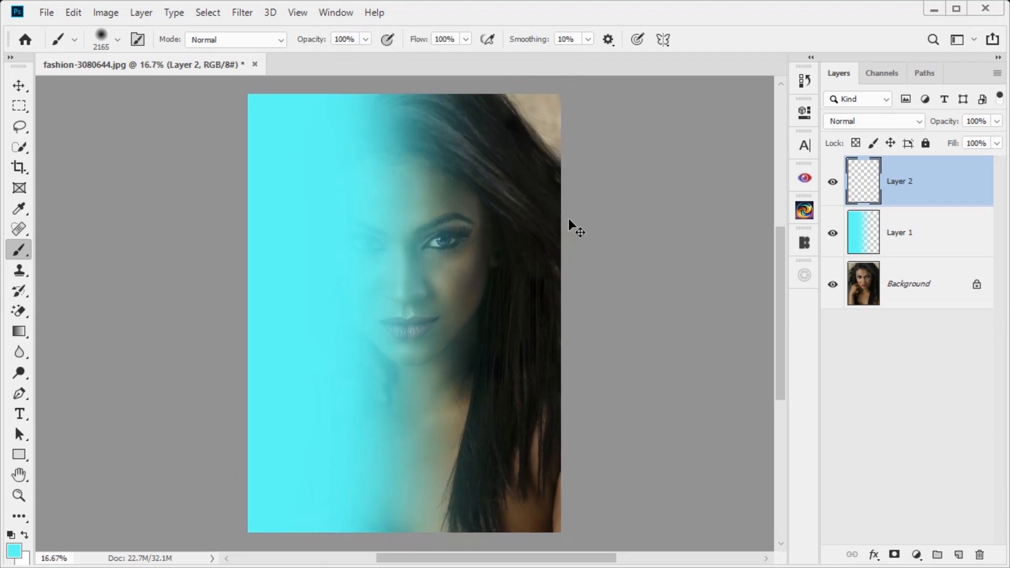
{"action": "scroll", "coordinate": [568, 219], "scroll_direction": "down", "scroll_amount": 1}
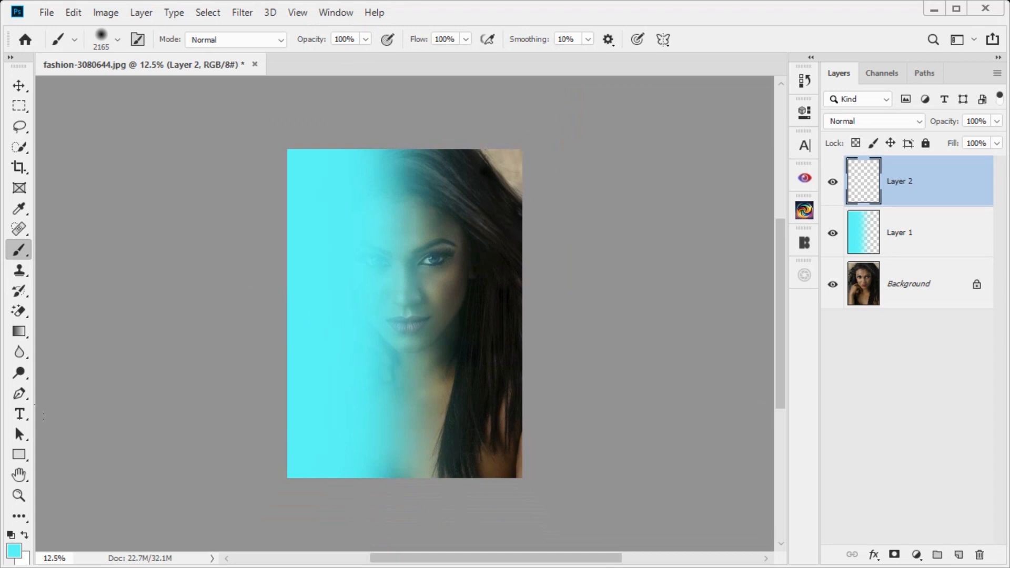
Step: Set the foreground color to pink #ff51dc
{"action": "left_click", "coordinate": [13, 550]}
{"action": "left_click", "coordinate": [788, 254]}
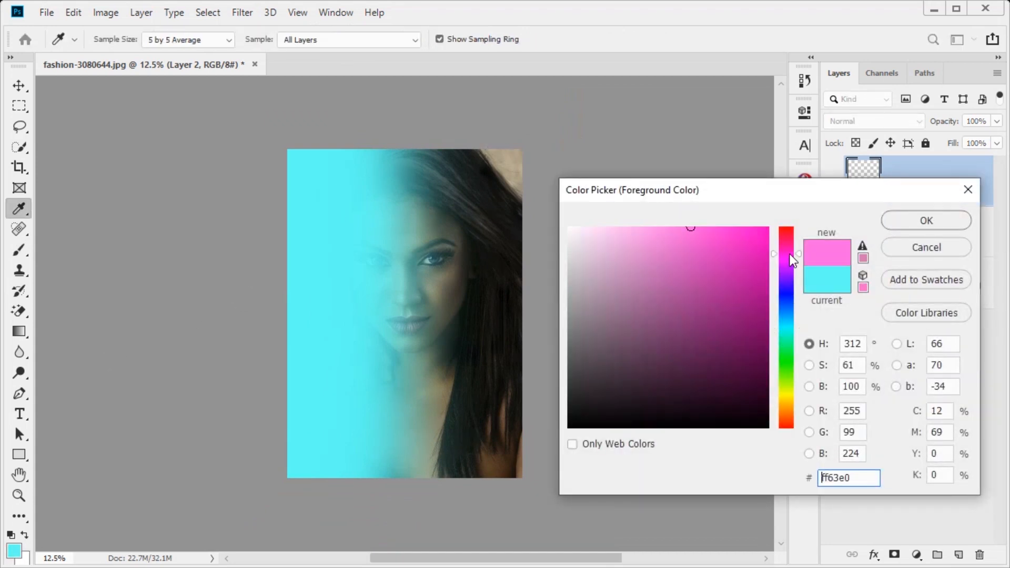
{"action": "left_click", "coordinate": [709, 234]}
{"action": "left_click_drag", "start_coordinate": [709, 234], "coordinate": [705, 226]}
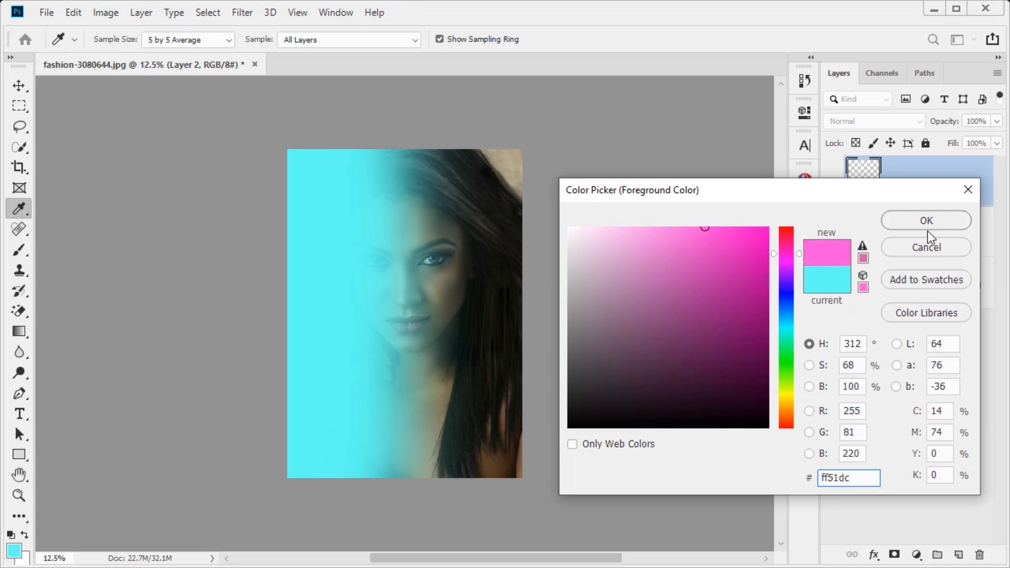
{"action": "left_click", "coordinate": [943, 220]}
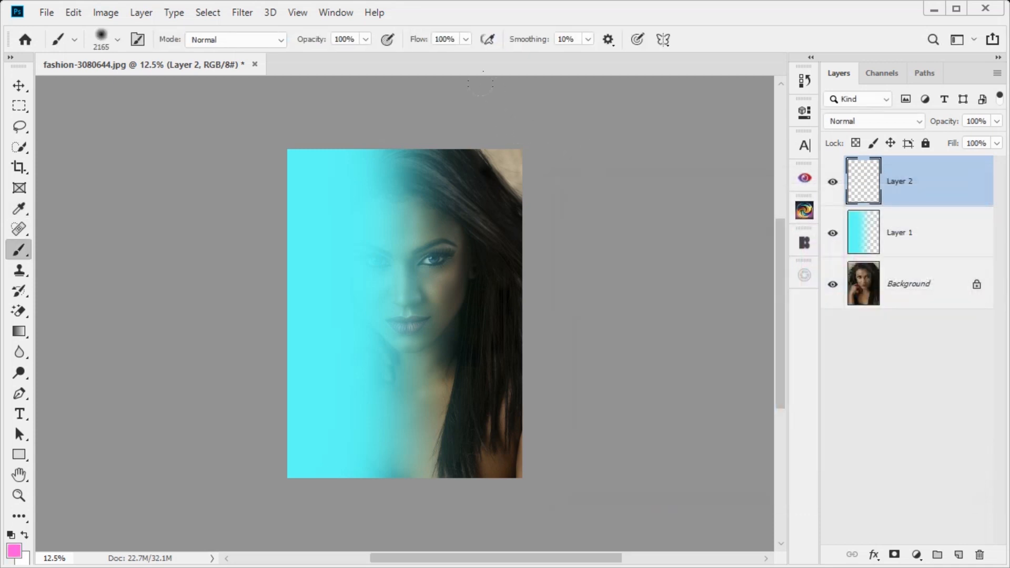
Step: Paint the right half of the portrait pink on Layer 2, extending it to the face's centre with a second stroke at 70% flow
{"action": "mouse_move", "coordinate": [484, 138]}
{"action": "left_mouse_down"}
{"action": "mouse_move", "coordinate": [503, 399]}
{"action": "mouse_move", "coordinate": [497, 50]}
{"action": "left_mouse_up"}
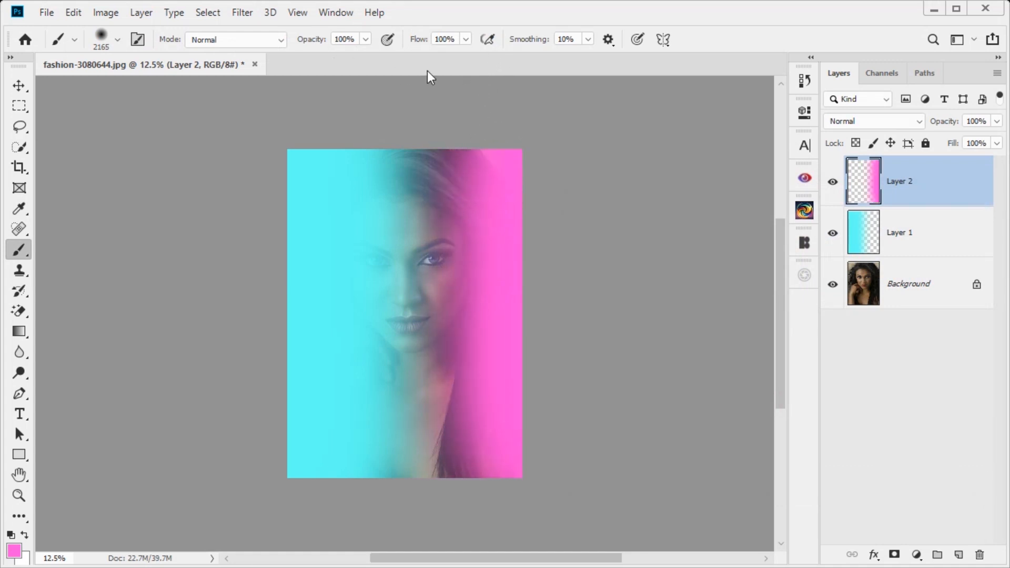
{"action": "left_click_drag", "start_coordinate": [419, 39], "coordinate": [393, 47]}
{"action": "mouse_move", "coordinate": [420, 121]}
{"action": "left_mouse_down"}
{"action": "mouse_move", "coordinate": [423, 445]}
{"action": "mouse_move", "coordinate": [397, 243]}
{"action": "mouse_move", "coordinate": [394, 23]}
{"action": "left_mouse_up"}
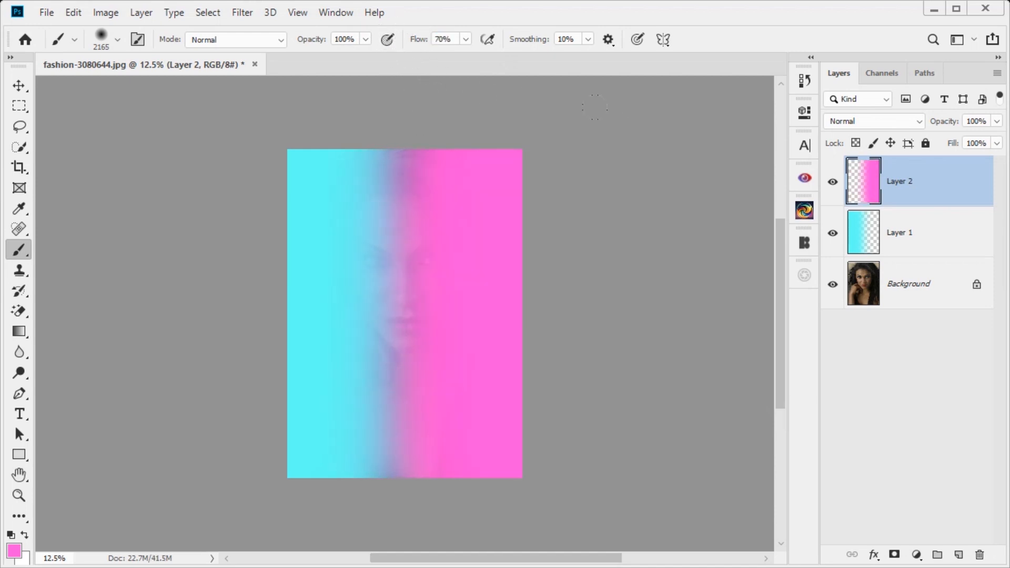
Step: Set the blend mode of both the pink Layer 2 and the cyan Layer 1 to Color
{"action": "left_click", "coordinate": [848, 122]}
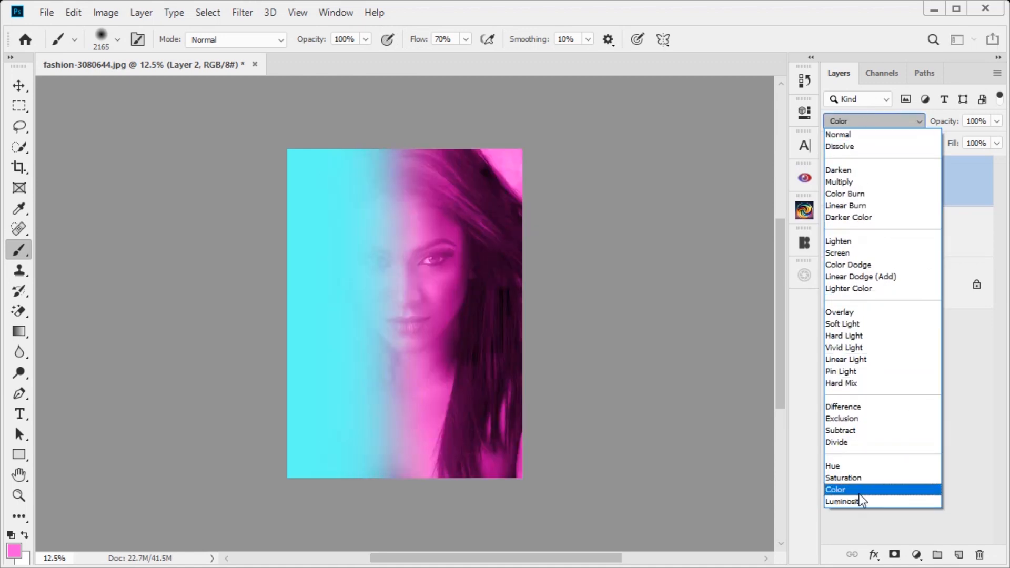
{"action": "left_click", "coordinate": [860, 495]}
{"action": "left_click", "coordinate": [915, 235]}
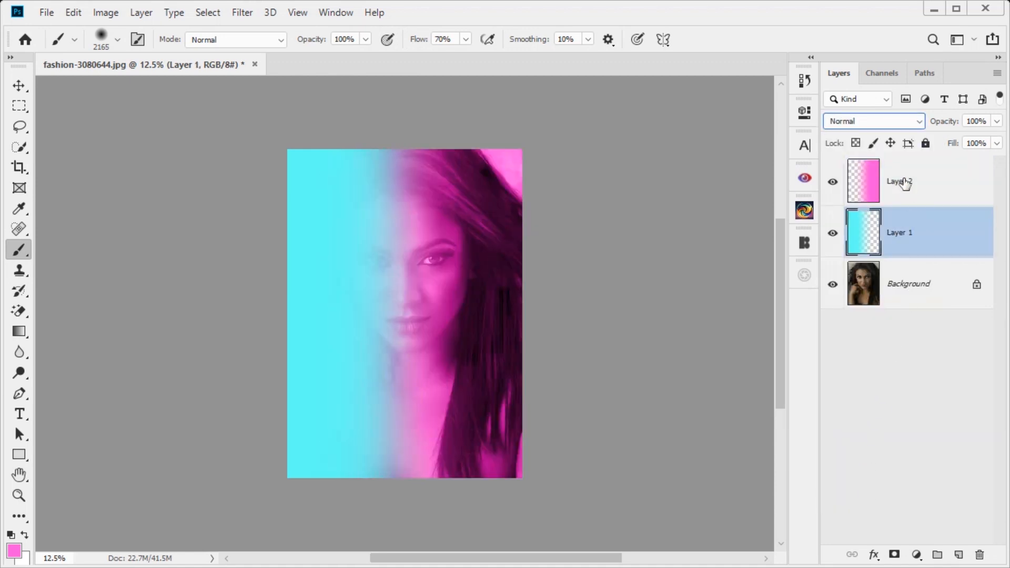
{"action": "left_click", "coordinate": [882, 124]}
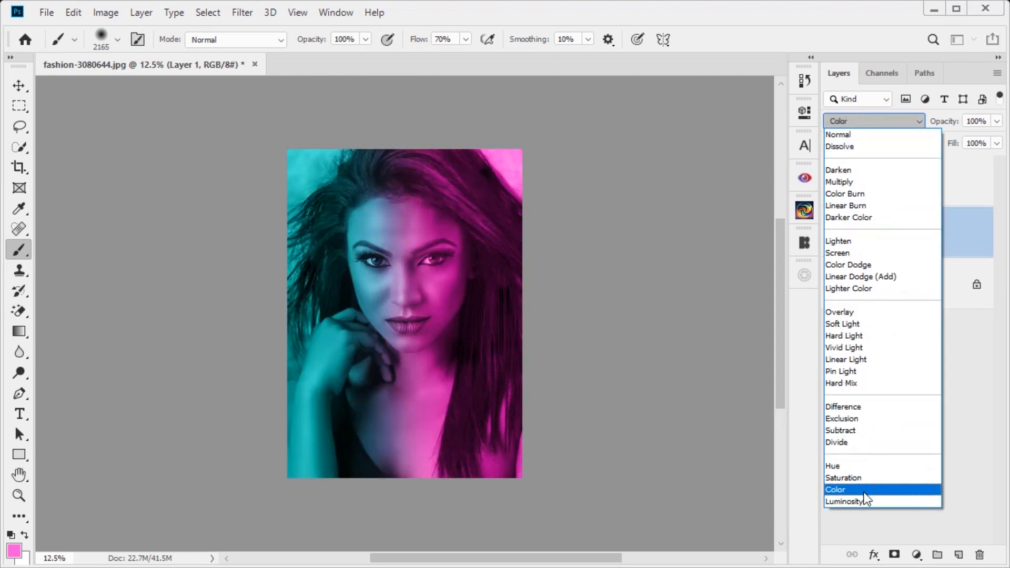
{"action": "left_click", "coordinate": [863, 492]}
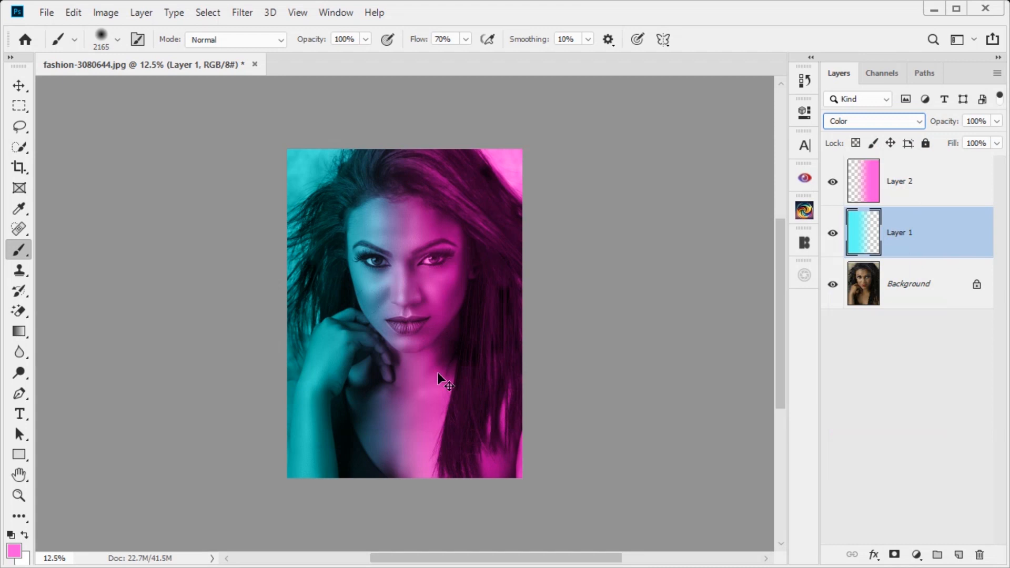
{"action": "key", "text": "ctrl+0"}
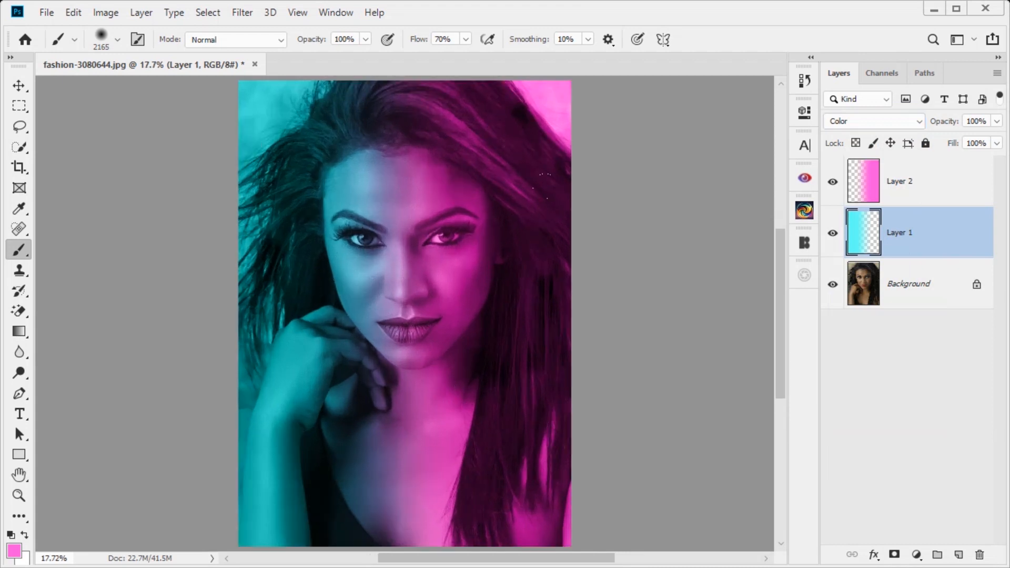
Step: Lower the opacity of Layer 1 and Layer 2 together to 75%
{"action": "left_click", "coordinate": [918, 192], "text": "shift"}
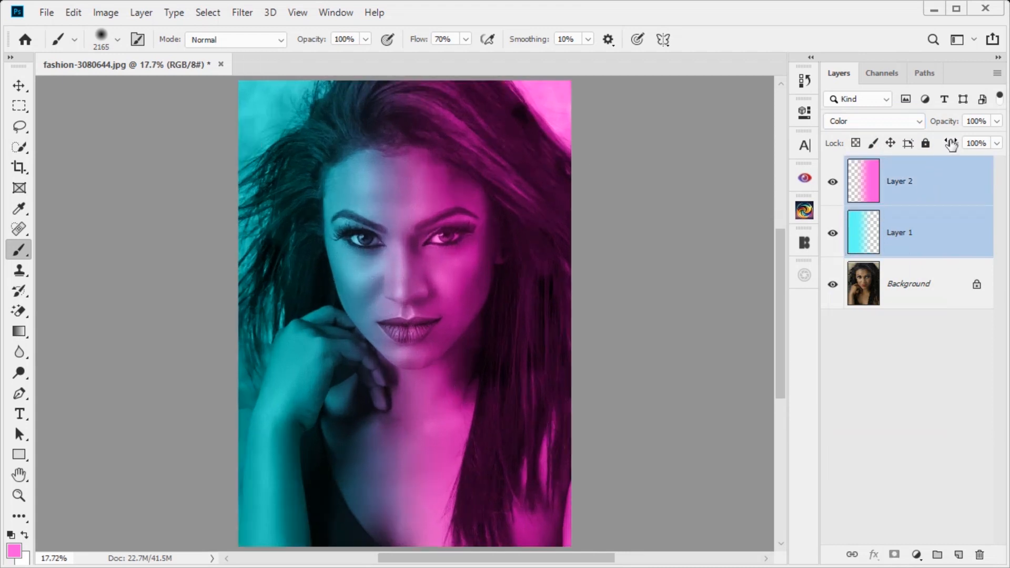
{"action": "left_click_drag", "start_coordinate": [947, 124], "coordinate": [924, 127]}
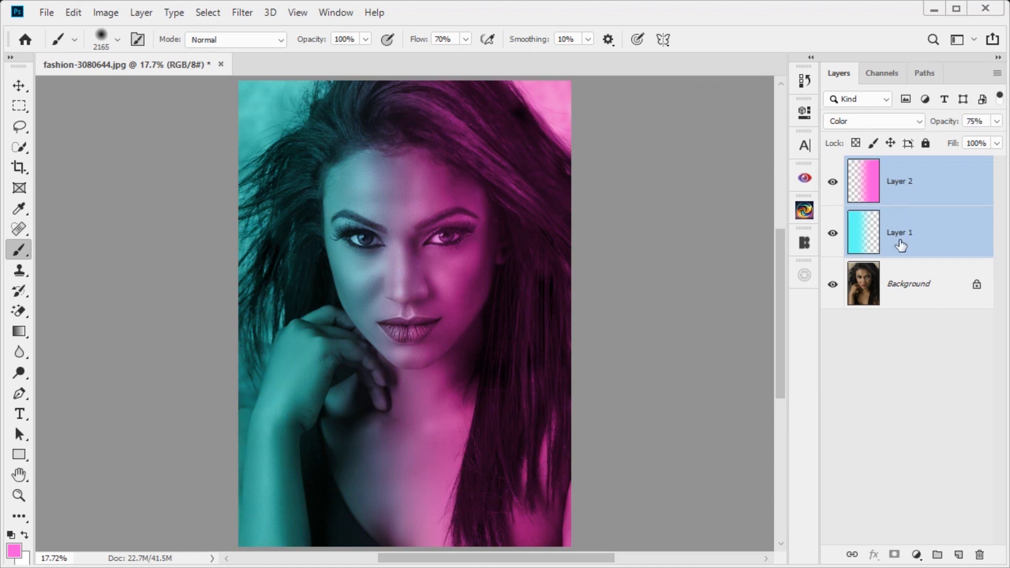
{"action": "key", "text": "ctrl+minus"}
Step: Add a Color Overlay effect to Layer 1 with the Color blend mode
{"action": "left_click", "coordinate": [930, 247]}
{"action": "key", "text": "v"}
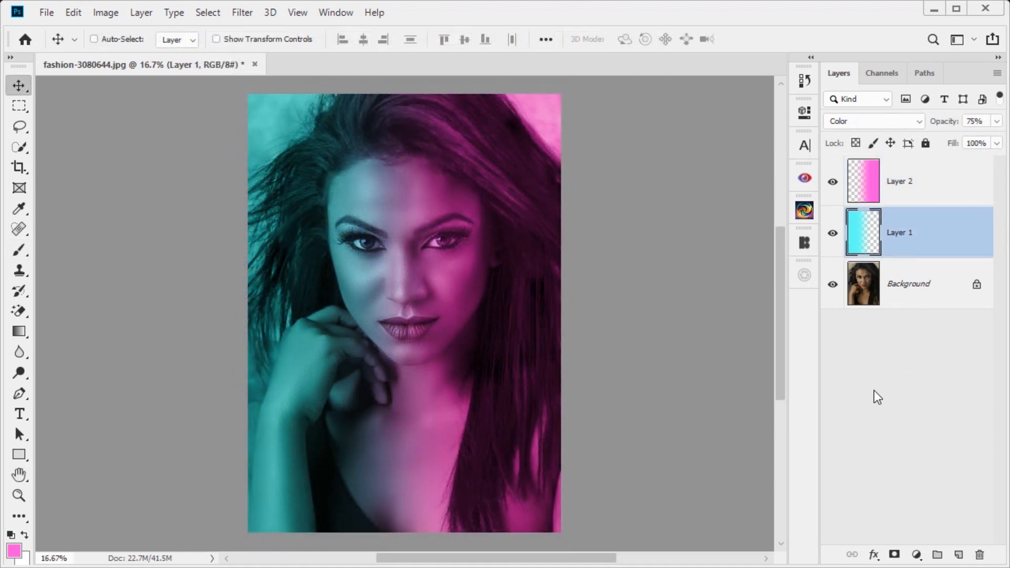
{"action": "left_click", "coordinate": [874, 554]}
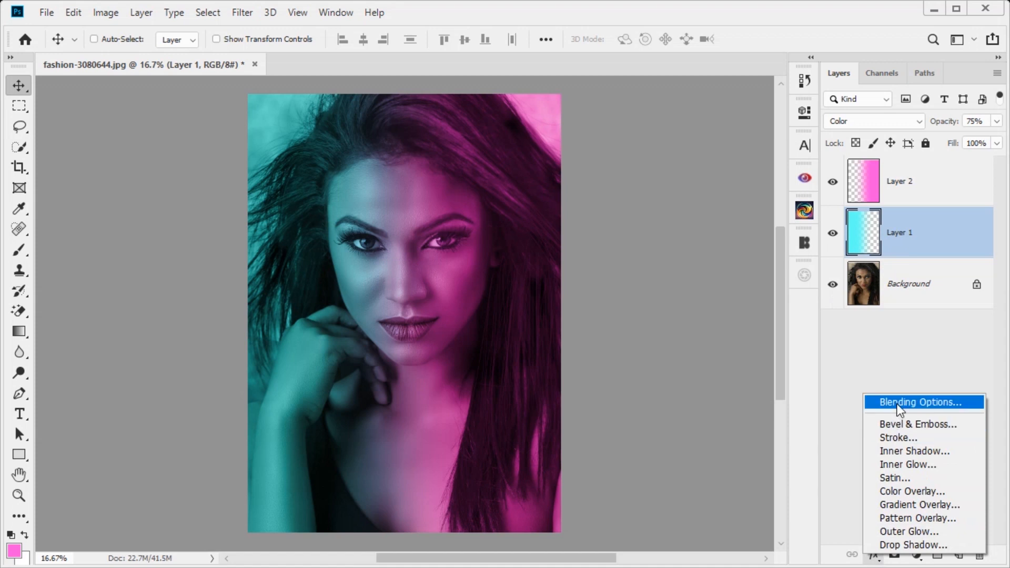
{"action": "left_click", "coordinate": [963, 403]}
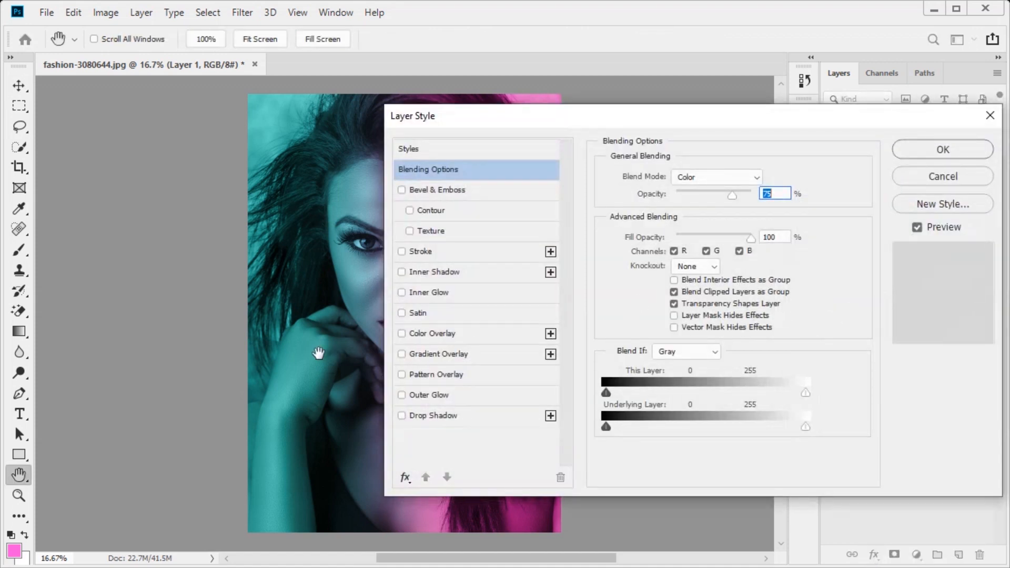
{"action": "left_click_drag", "start_coordinate": [320, 350], "coordinate": [119, 345]}
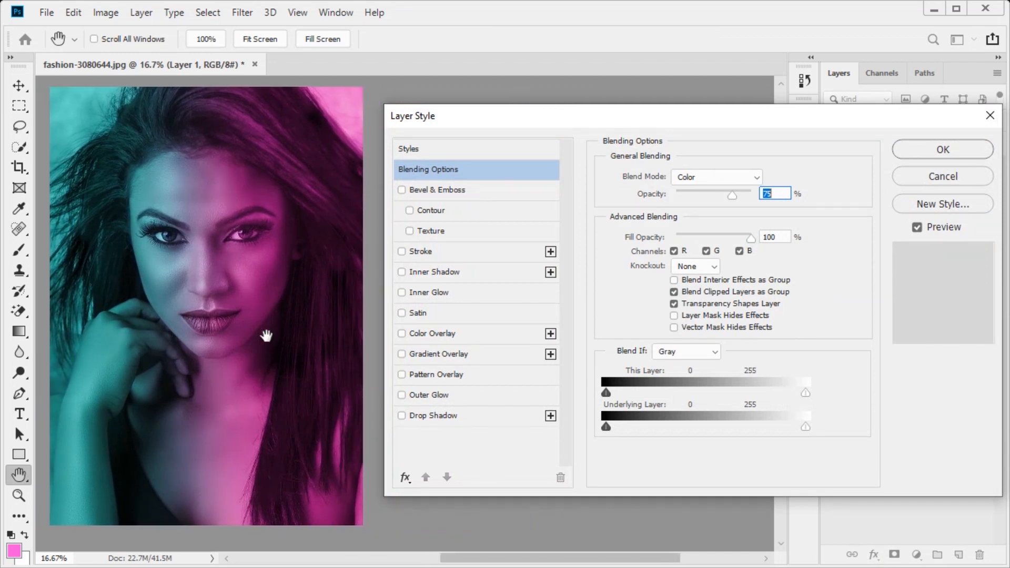
{"action": "left_click", "coordinate": [463, 334]}
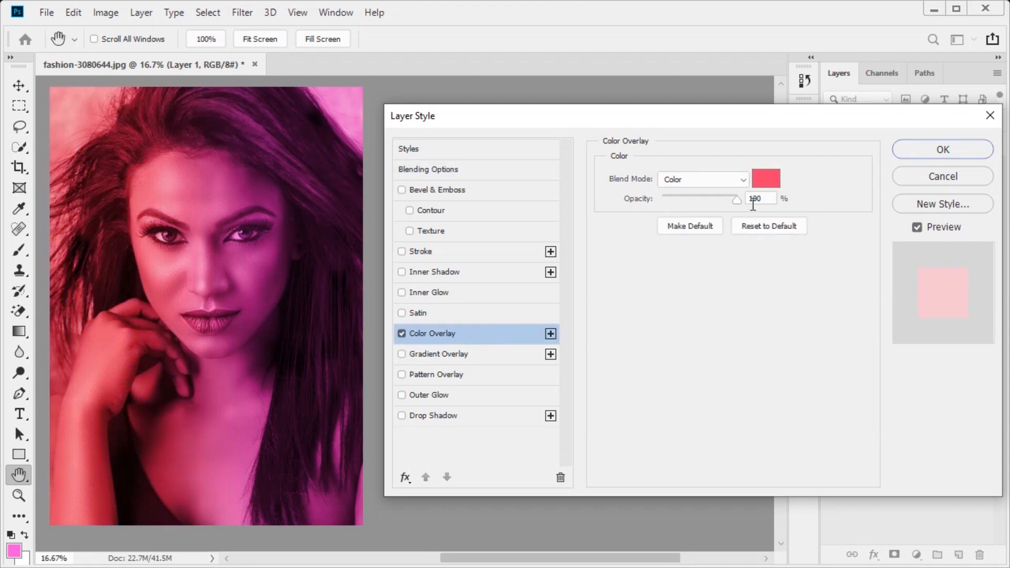
{"action": "left_click", "coordinate": [727, 181]}
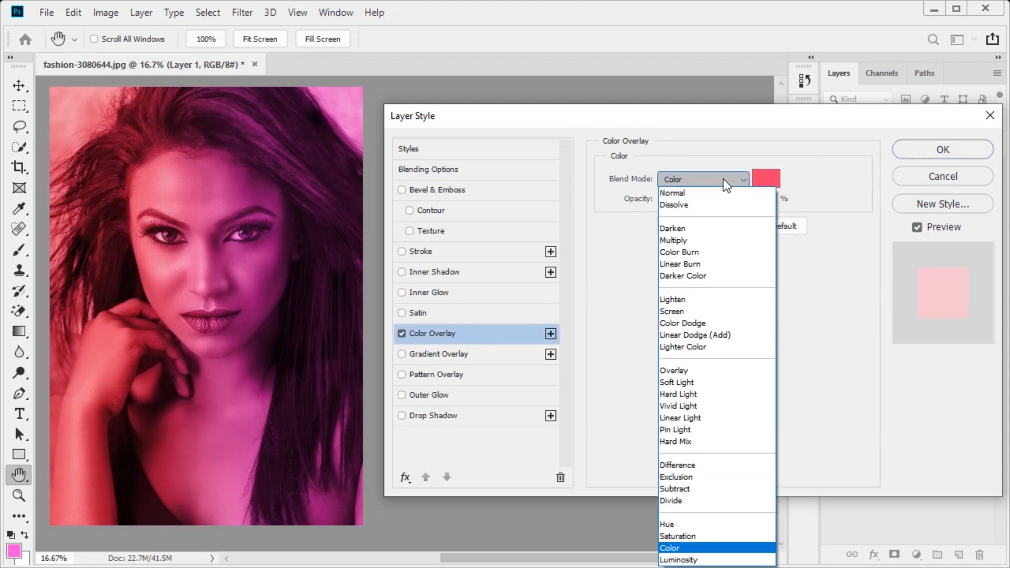
{"action": "left_click", "coordinate": [680, 547]}
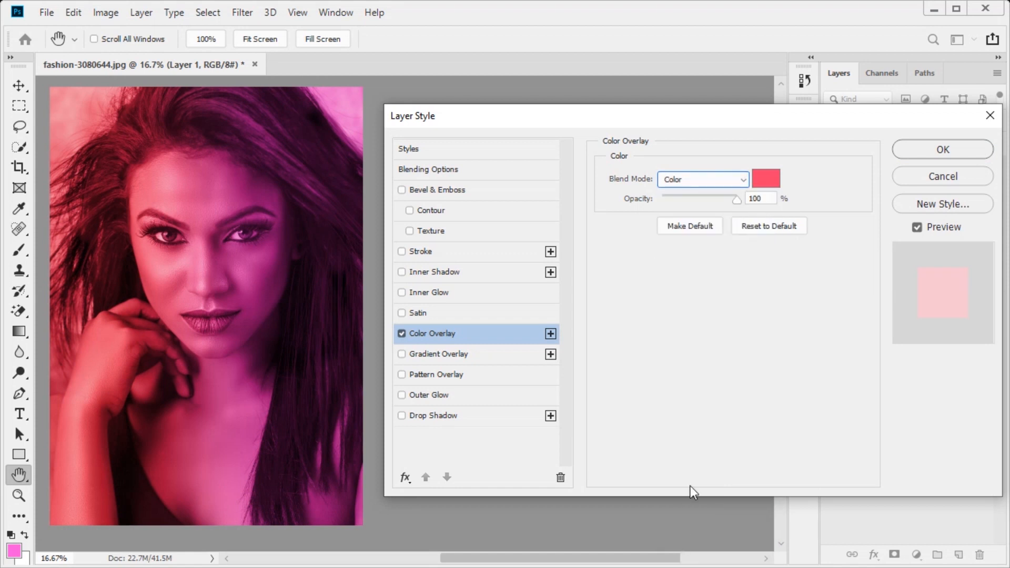
Step: Set Layer 1's Color Overlay to pale yellow #ffe777 at 88% opacity after trying blue and red hues, and apply the effect
{"action": "left_click", "coordinate": [765, 179]}
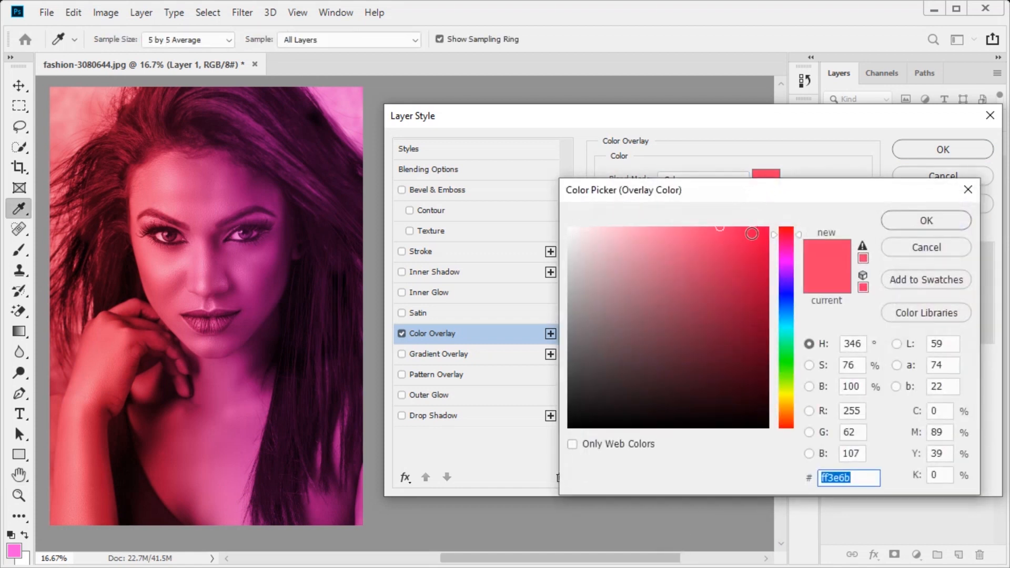
{"action": "left_click", "coordinate": [786, 292]}
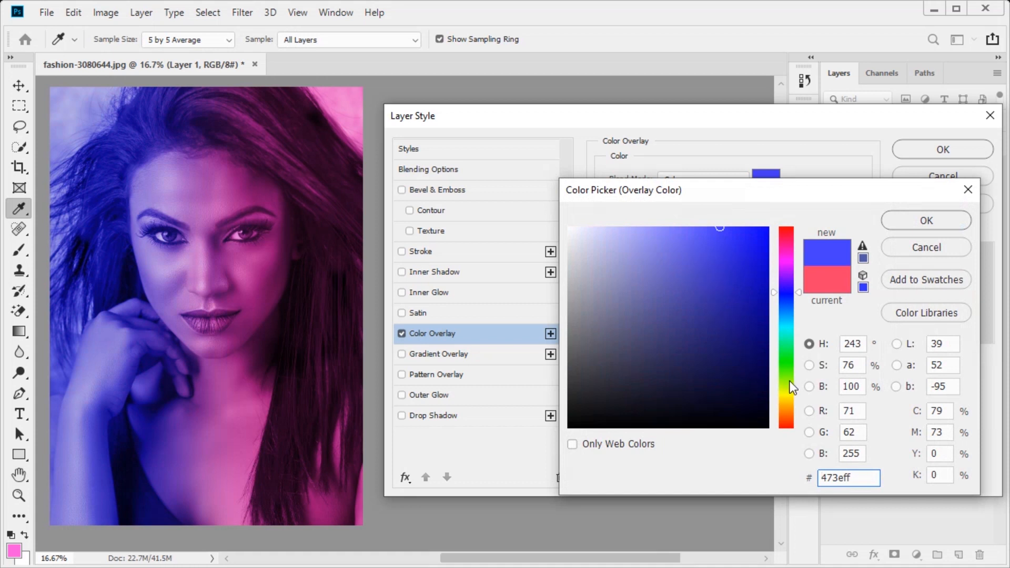
{"action": "left_click_drag", "start_coordinate": [790, 382], "coordinate": [785, 440]}
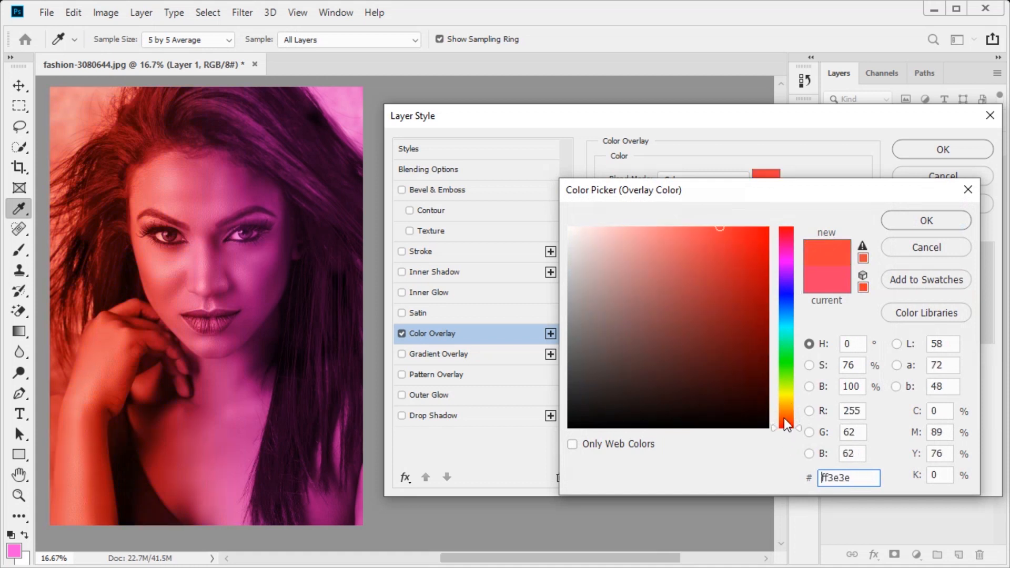
{"action": "left_click", "coordinate": [782, 399]}
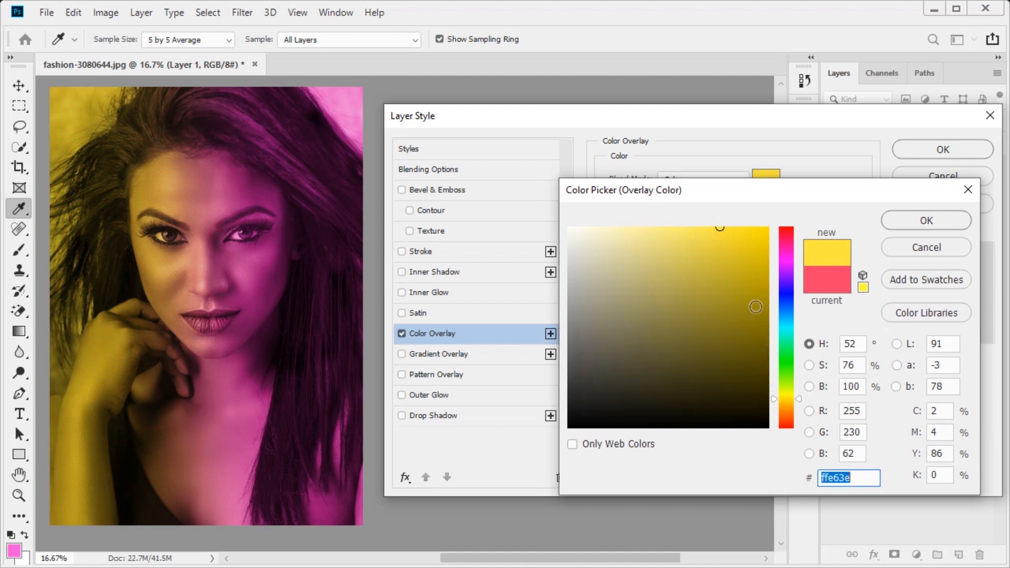
{"action": "left_click_drag", "start_coordinate": [719, 227], "coordinate": [677, 231]}
{"action": "left_click", "coordinate": [788, 393]}
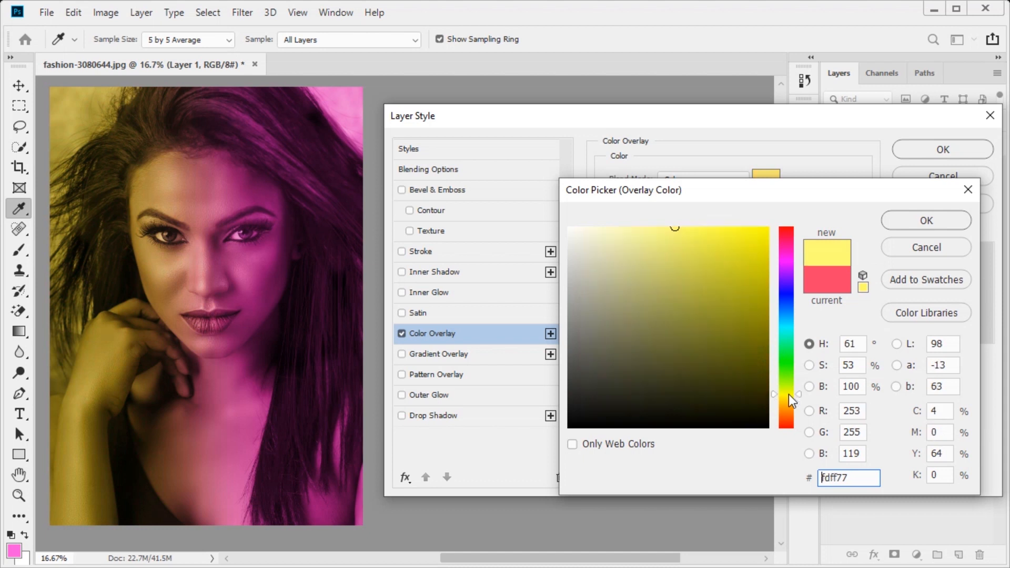
{"action": "left_click_drag", "start_coordinate": [788, 393], "coordinate": [787, 399]}
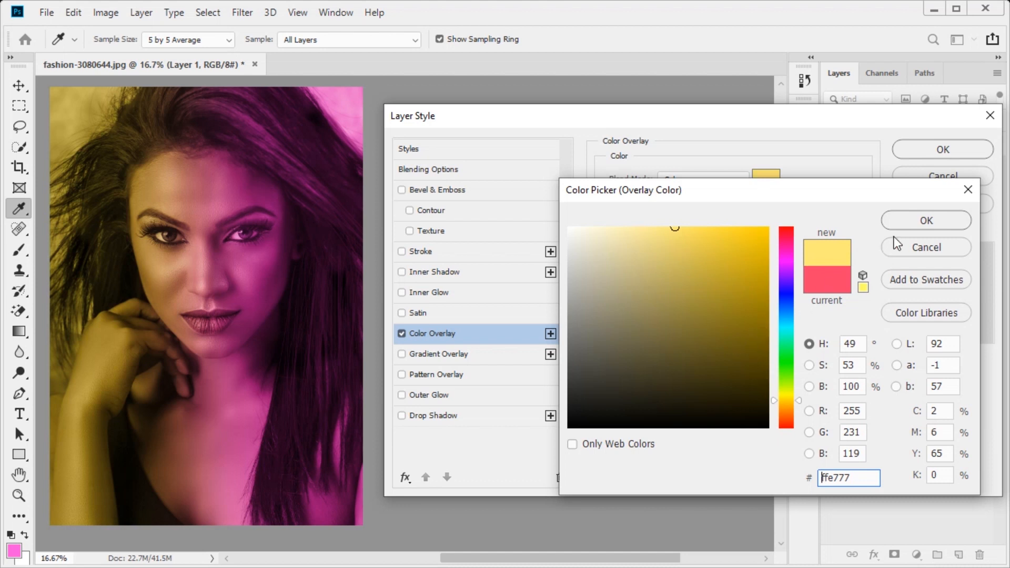
{"action": "left_click", "coordinate": [907, 219]}
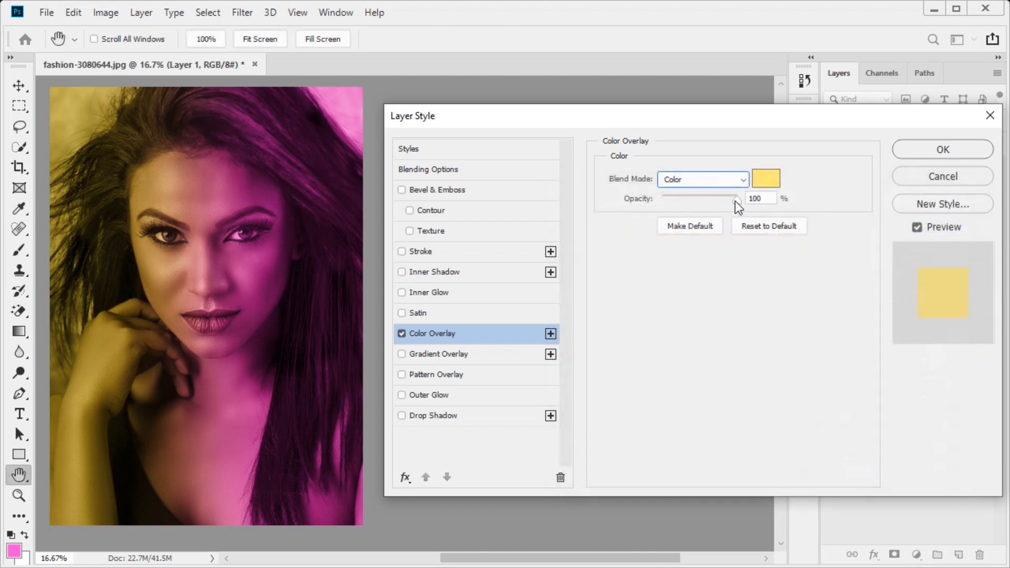
{"action": "left_click_drag", "start_coordinate": [735, 199], "coordinate": [727, 199]}
{"action": "left_click", "coordinate": [908, 156]}
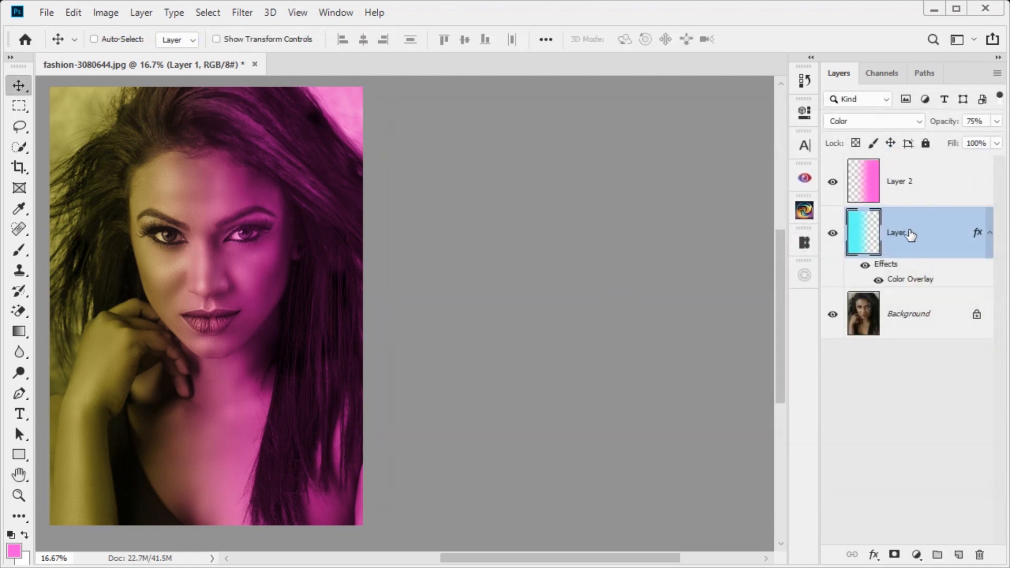
Step: Add a pink Color Overlay to Layer 2 with the Color blend mode at 88% opacity
{"action": "left_click", "coordinate": [976, 181]}
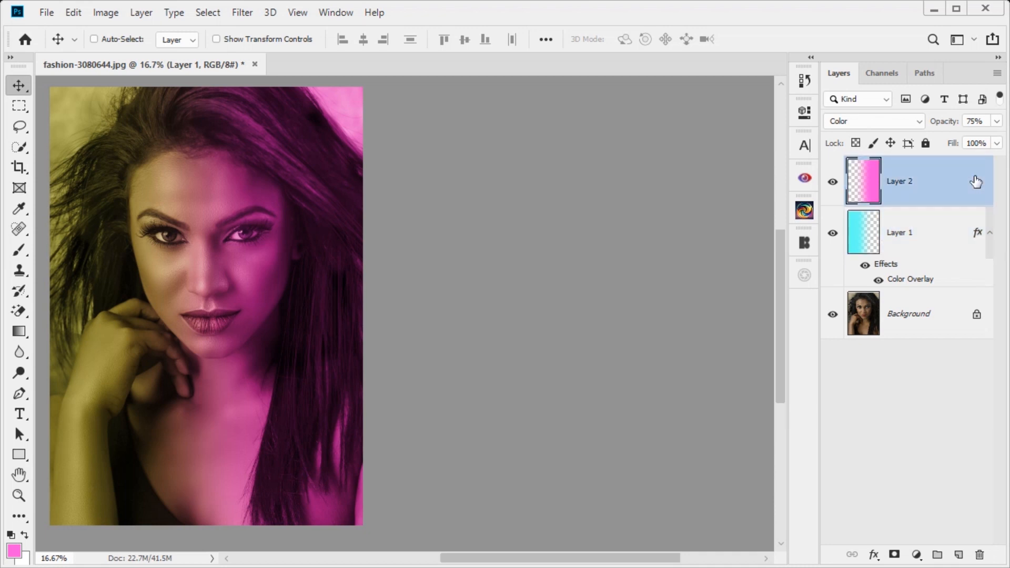
{"action": "key", "text": "h"}
{"action": "double_click", "coordinate": [975, 178]}
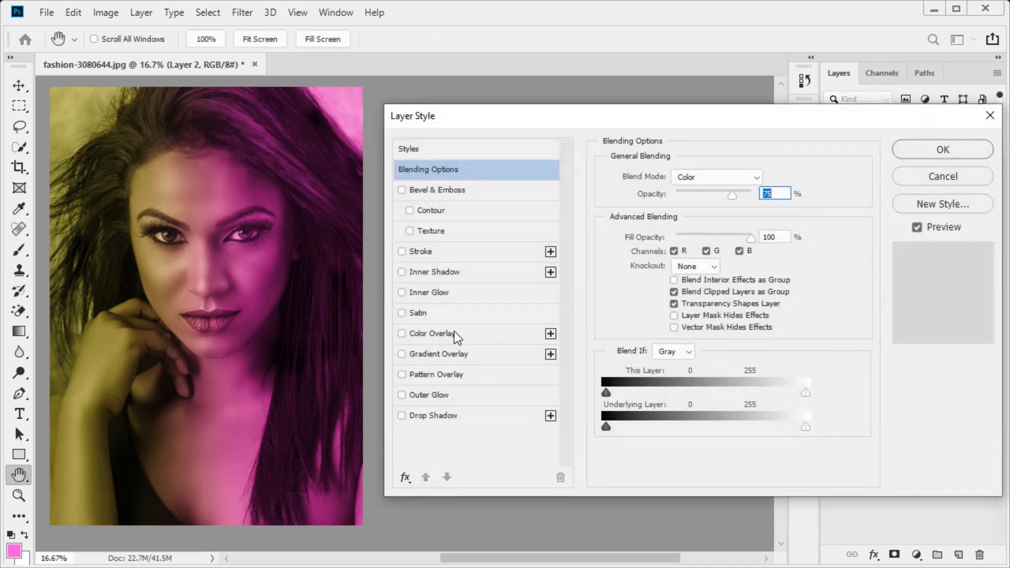
{"action": "left_click", "coordinate": [431, 333]}
{"action": "left_click", "coordinate": [764, 177]}
{"action": "left_click", "coordinate": [785, 254]}
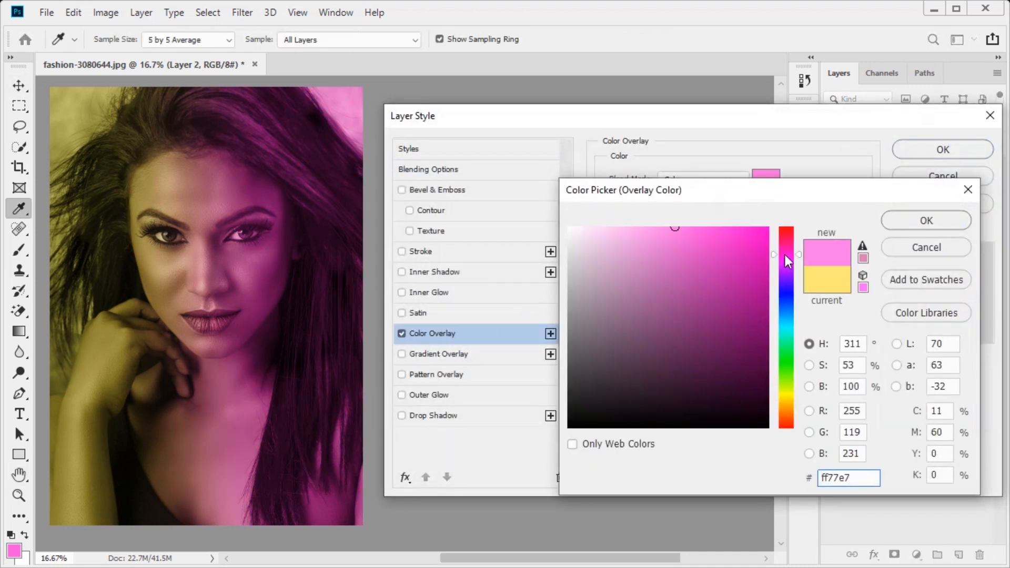
{"action": "left_click_drag", "start_coordinate": [787, 251], "coordinate": [787, 258]}
{"action": "left_click", "coordinate": [898, 222]}
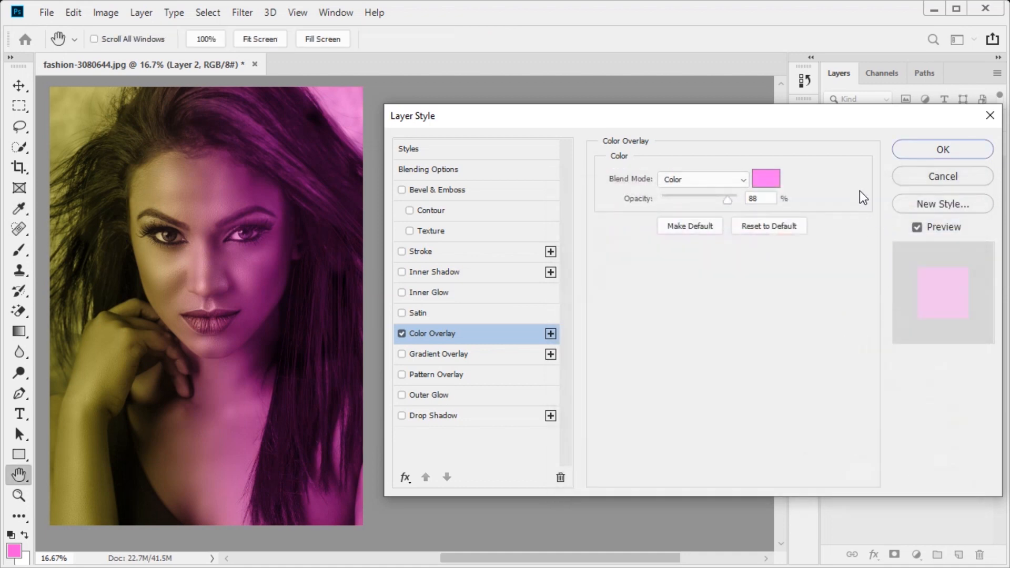
{"action": "left_click", "coordinate": [923, 157]}
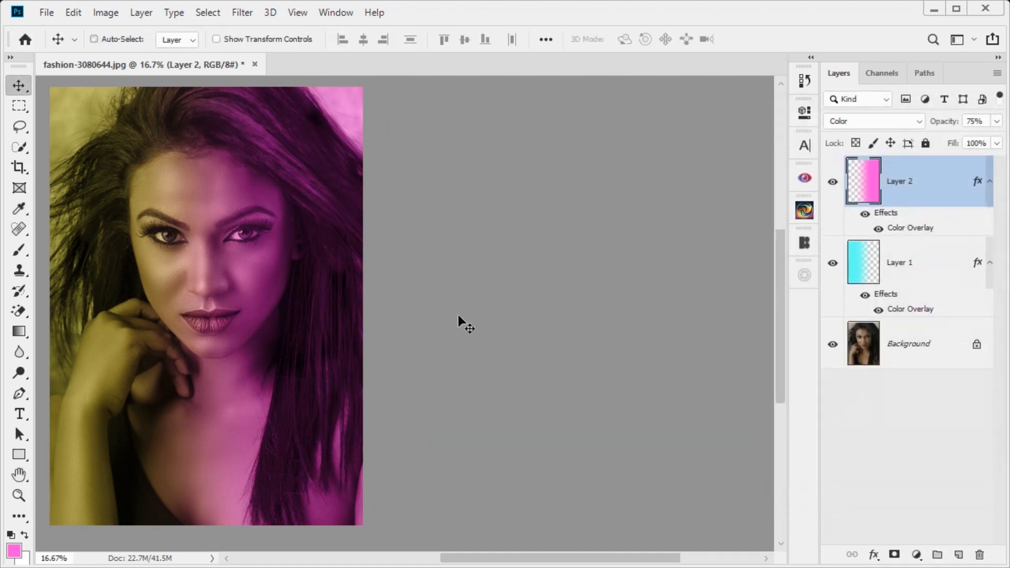
Step: Change Layer 1's Color Overlay to cyan and raise the dark end of its Blend If range for the underlying layer
{"action": "key", "text": "ctrl+0"}
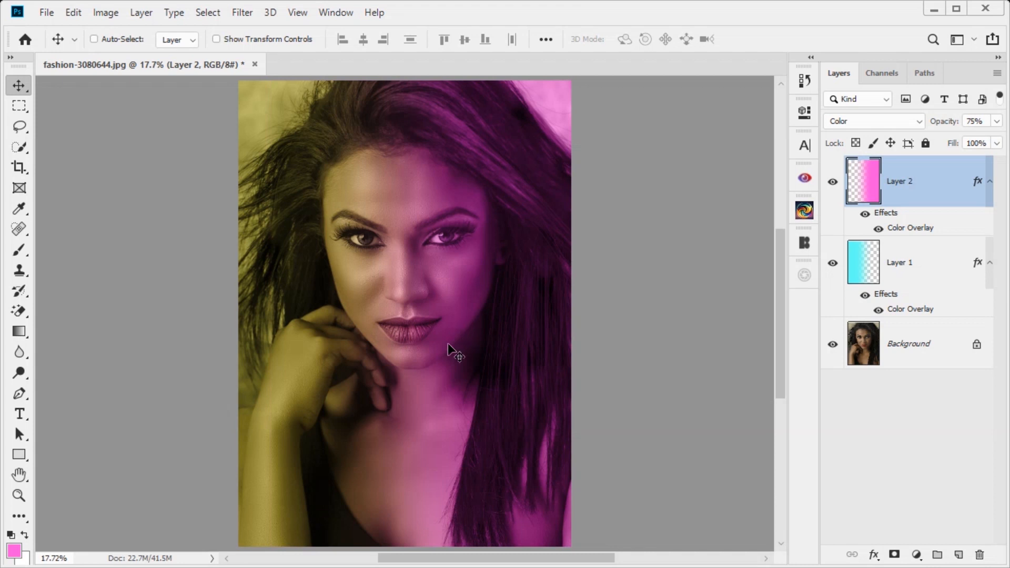
{"action": "double_click", "coordinate": [941, 263]}
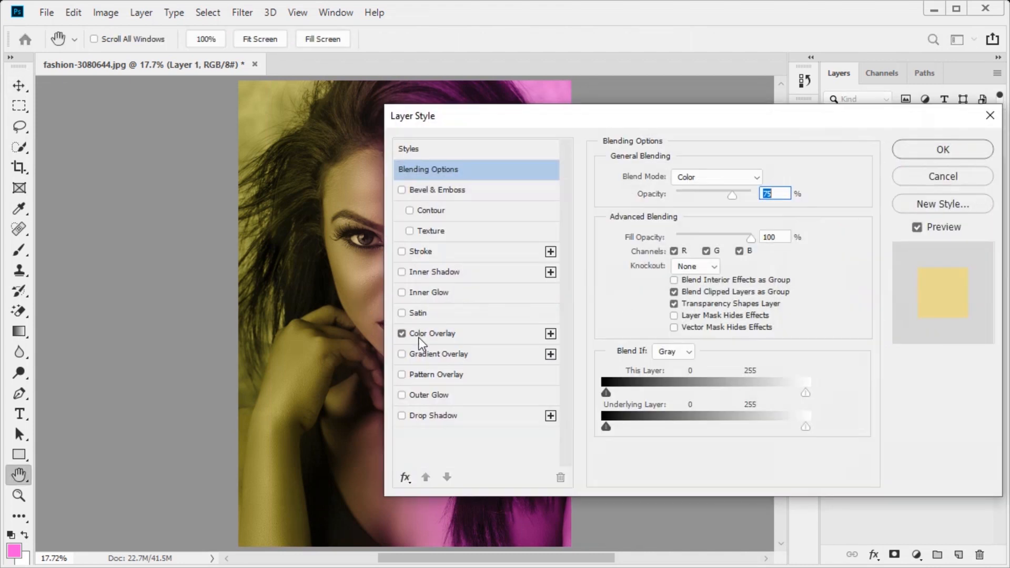
{"action": "left_click", "coordinate": [419, 337]}
{"action": "left_click_drag", "start_coordinate": [347, 294], "coordinate": [214, 296]}
{"action": "left_click", "coordinate": [771, 179]}
{"action": "left_click_drag", "start_coordinate": [788, 402], "coordinate": [789, 327]}
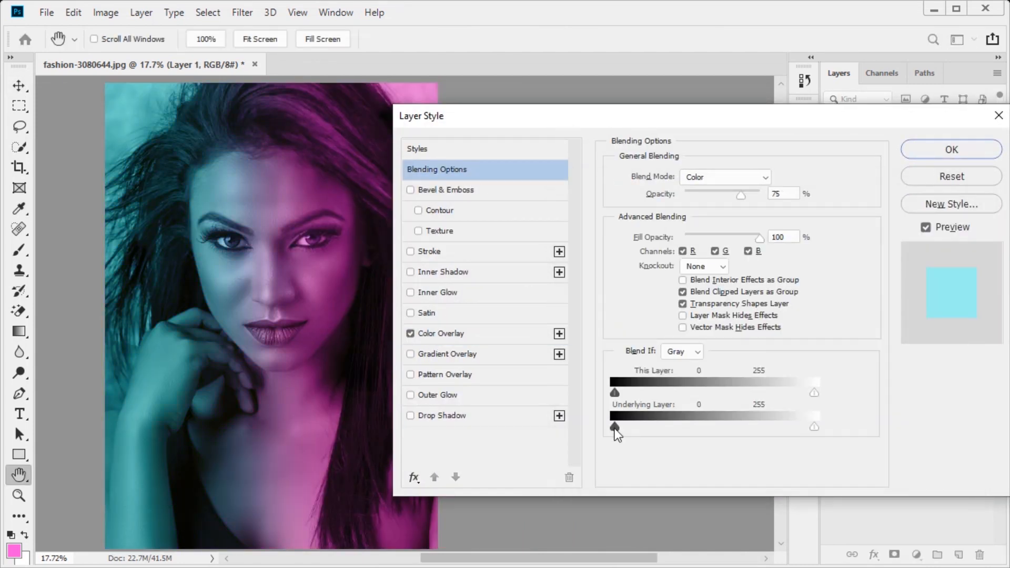
{"action": "left_click_drag", "start_coordinate": [613, 427], "coordinate": [652, 427]}
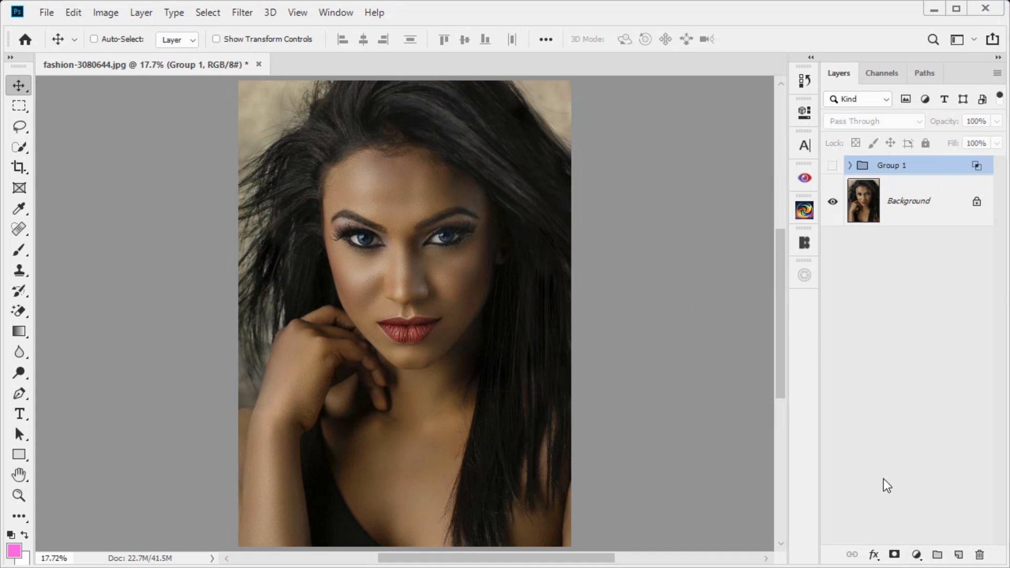
Step: Add a Gradient fill layer above Group 1 using the Slight Ocean View preset
{"action": "left_click", "coordinate": [915, 553]}
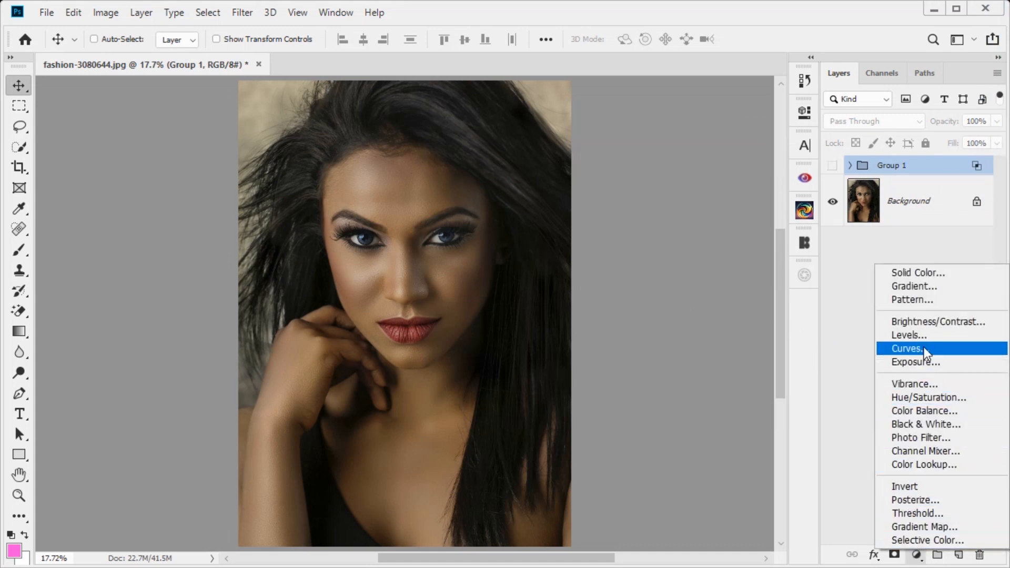
{"action": "left_click", "coordinate": [938, 286]}
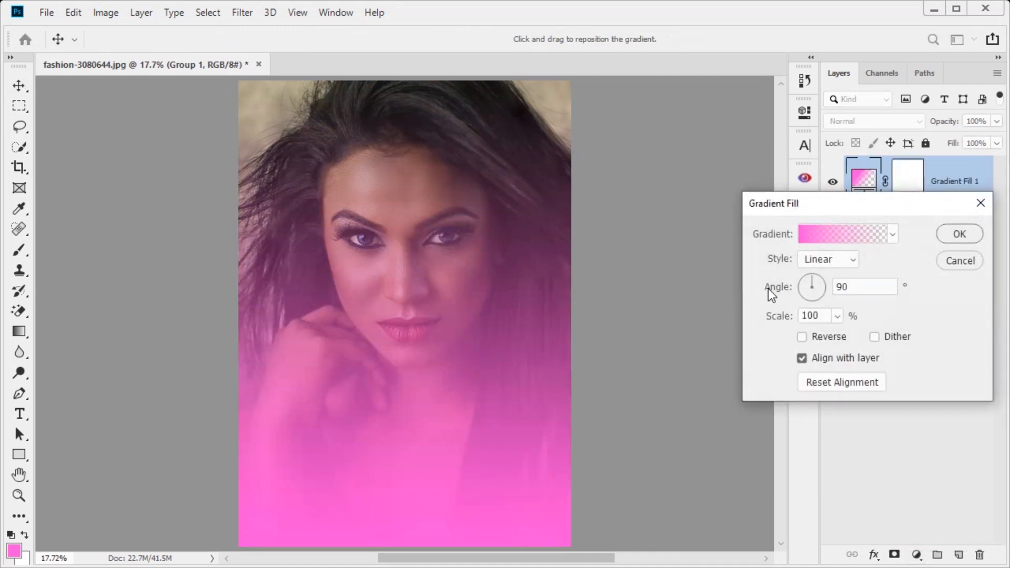
{"action": "left_click", "coordinate": [823, 236]}
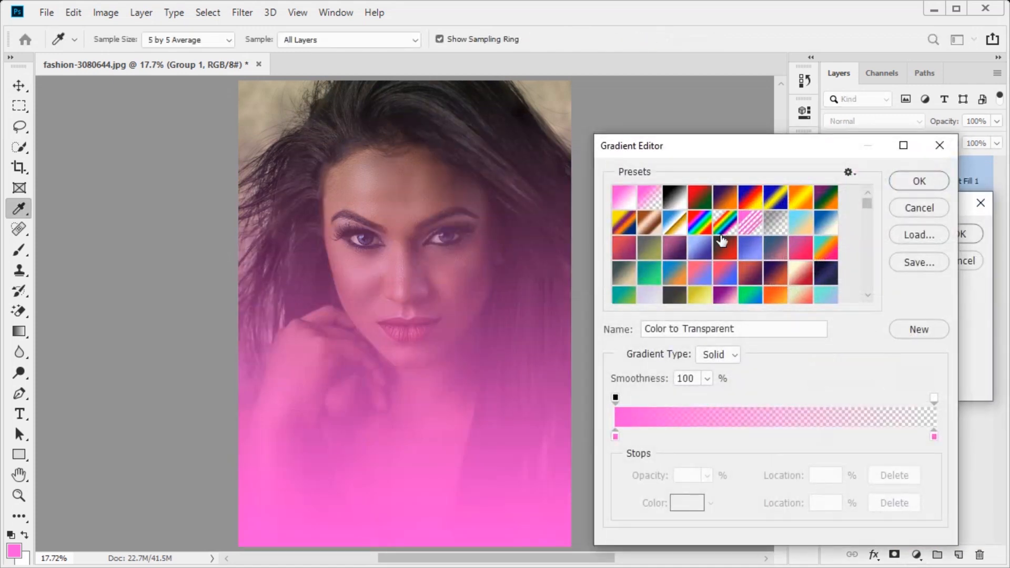
{"action": "left_click", "coordinate": [696, 250]}
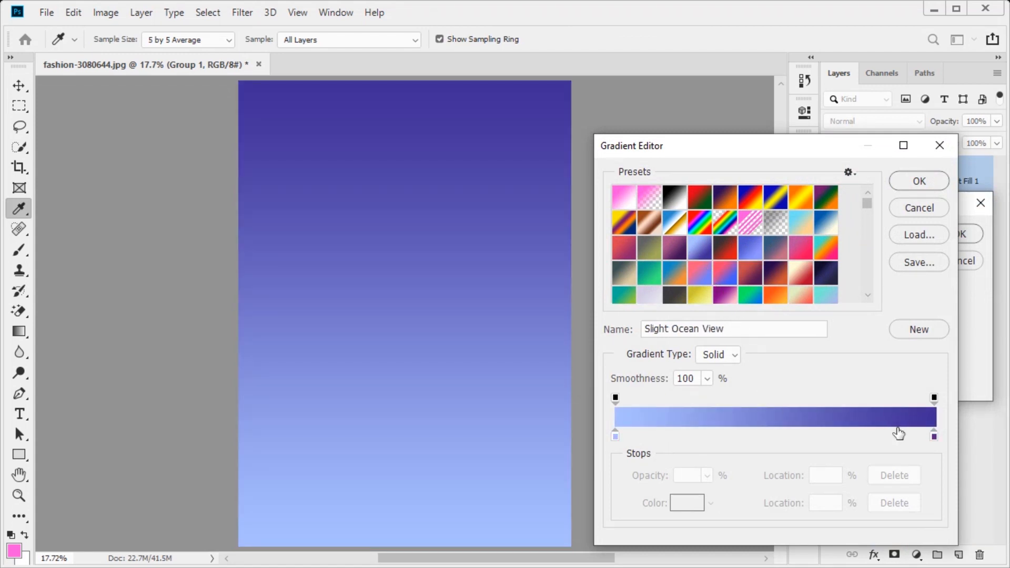
Step: Set the gradient's start stop at location 0% to light cyan #a8fffc
{"action": "double_click", "coordinate": [615, 436]}
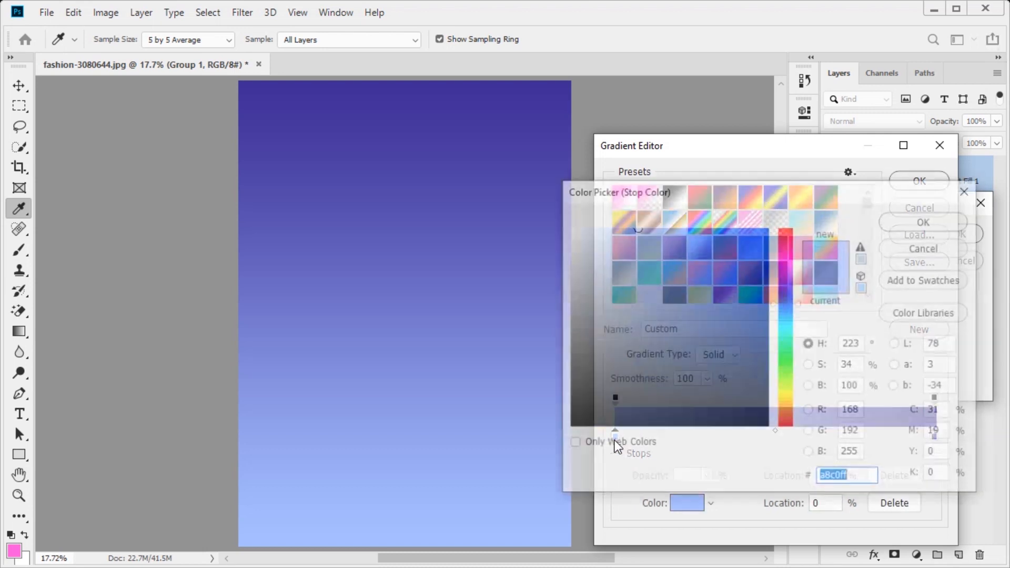
{"action": "left_click", "coordinate": [780, 329]}
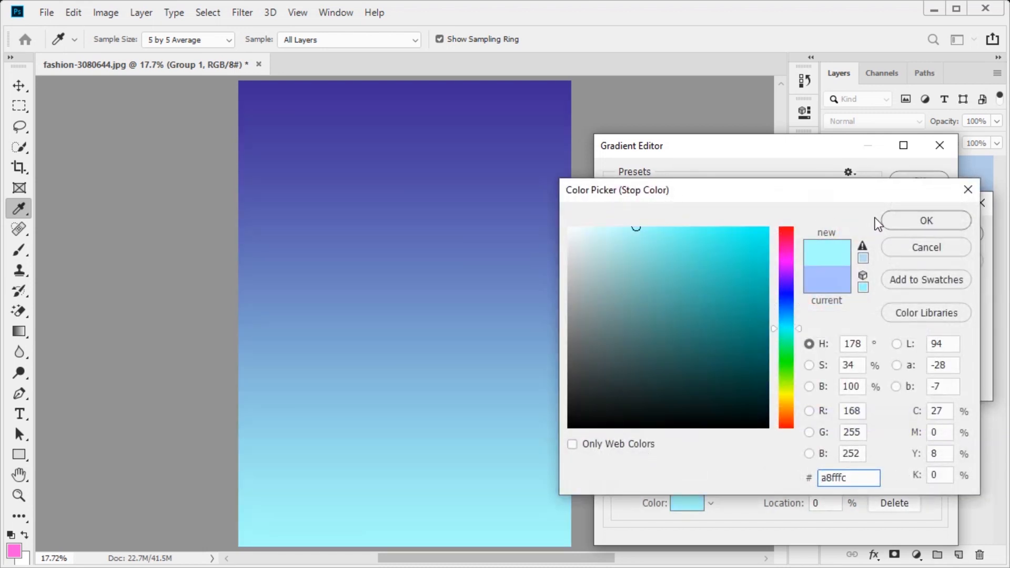
{"action": "left_click", "coordinate": [897, 219]}
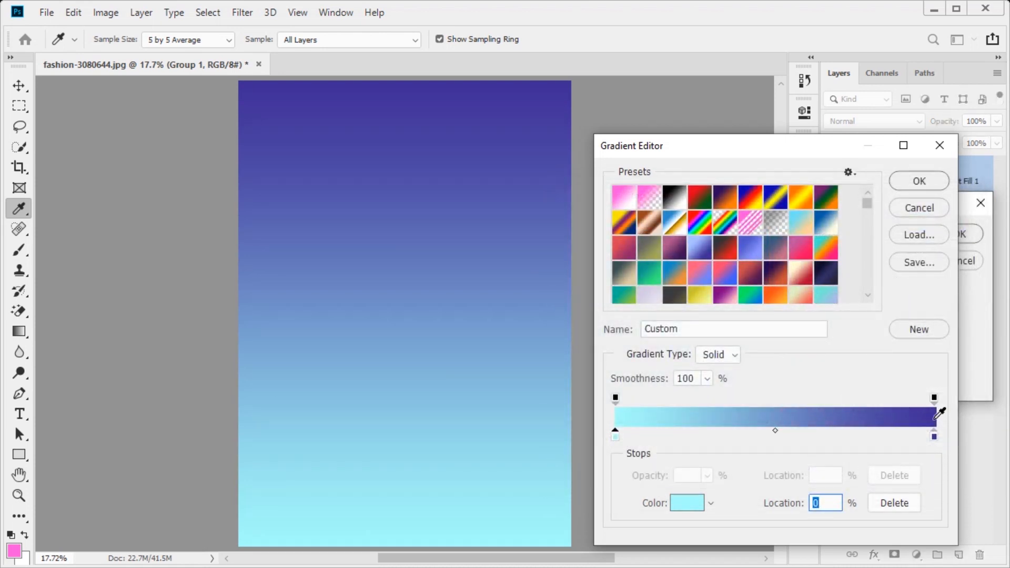
Step: Set the gradient's end stop at location 100% to light pink and accept the edited gradient
{"action": "left_click", "coordinate": [934, 436]}
{"action": "left_click", "coordinate": [680, 504]}
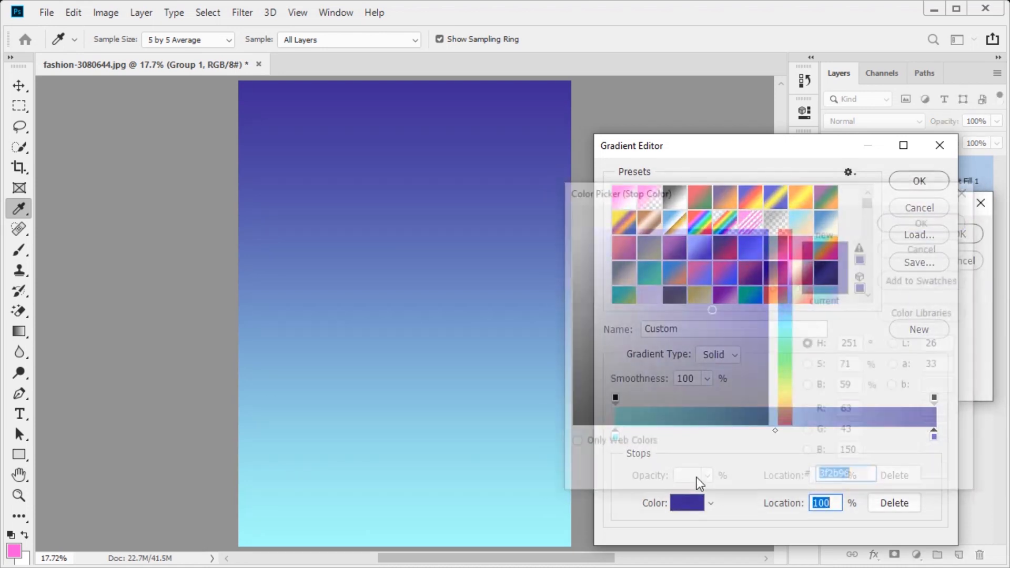
{"action": "left_click", "coordinate": [788, 257]}
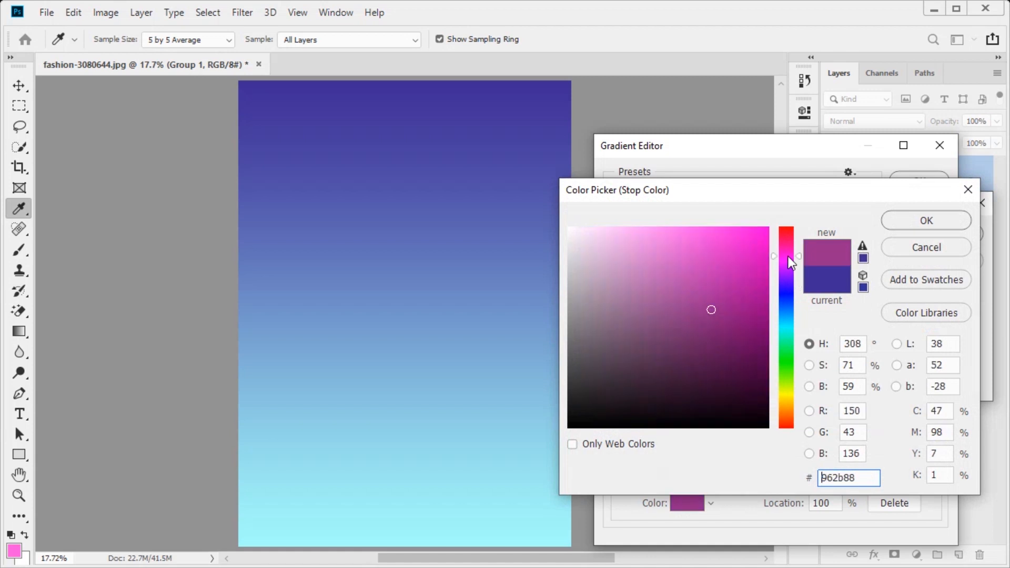
{"action": "left_click_drag", "start_coordinate": [700, 251], "coordinate": [650, 227]}
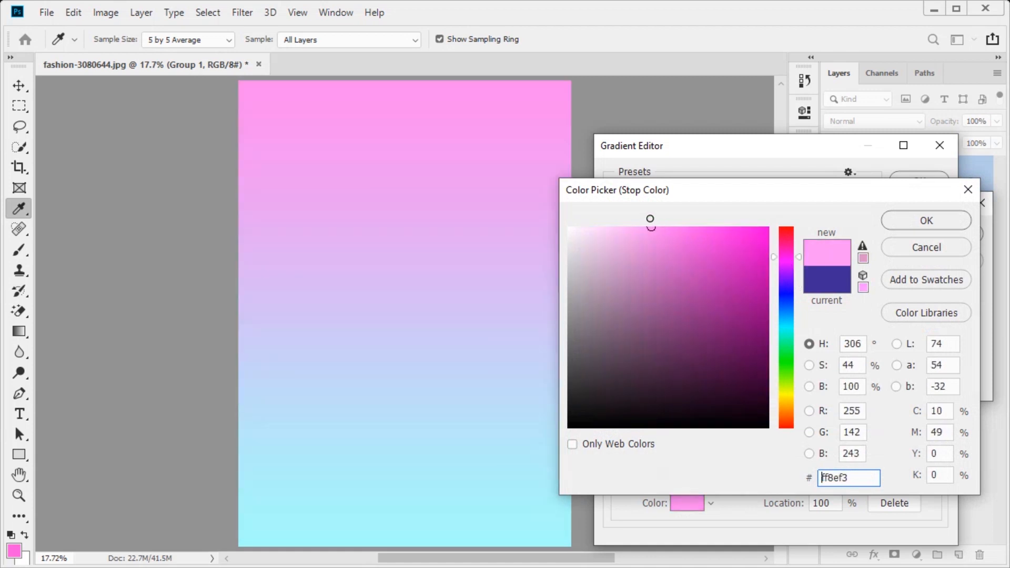
{"action": "left_click", "coordinate": [924, 222]}
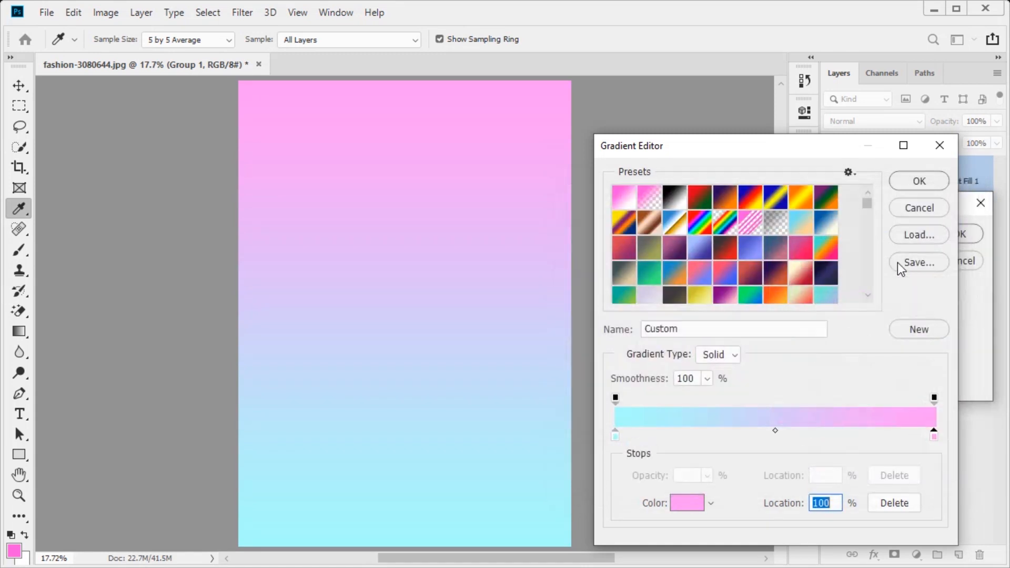
{"action": "left_click", "coordinate": [915, 181]}
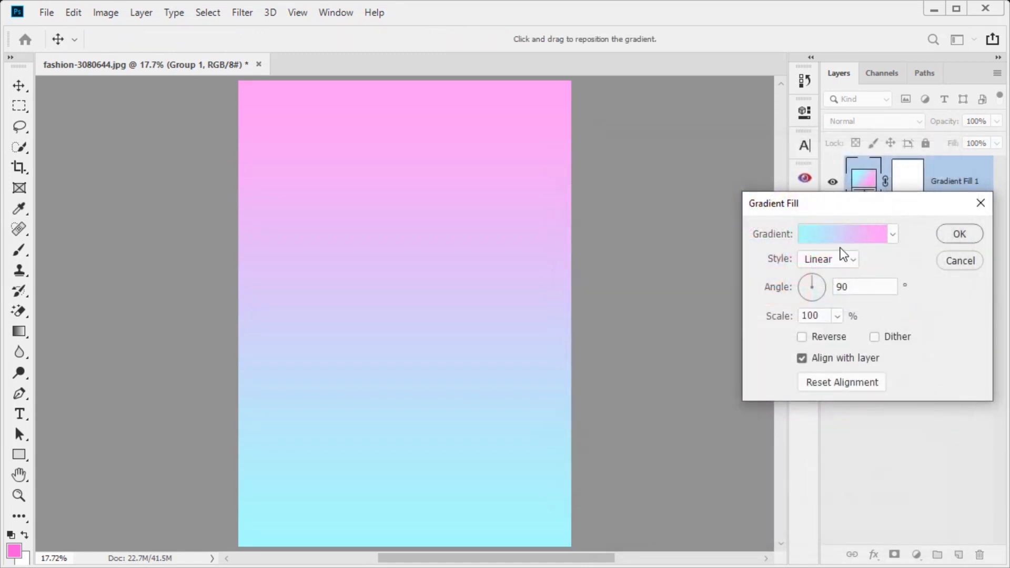
Step: Set the gradient fill's angle to 0° so the colors run horizontally
{"action": "double_click", "coordinate": [844, 294]}
{"action": "type", "text": "0"}
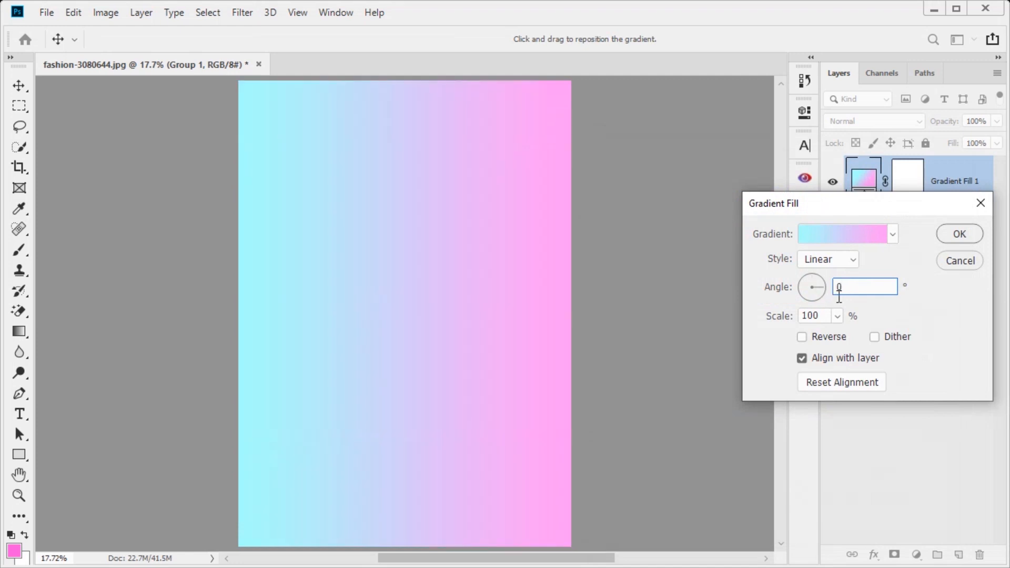
{"action": "left_click", "coordinate": [917, 296]}
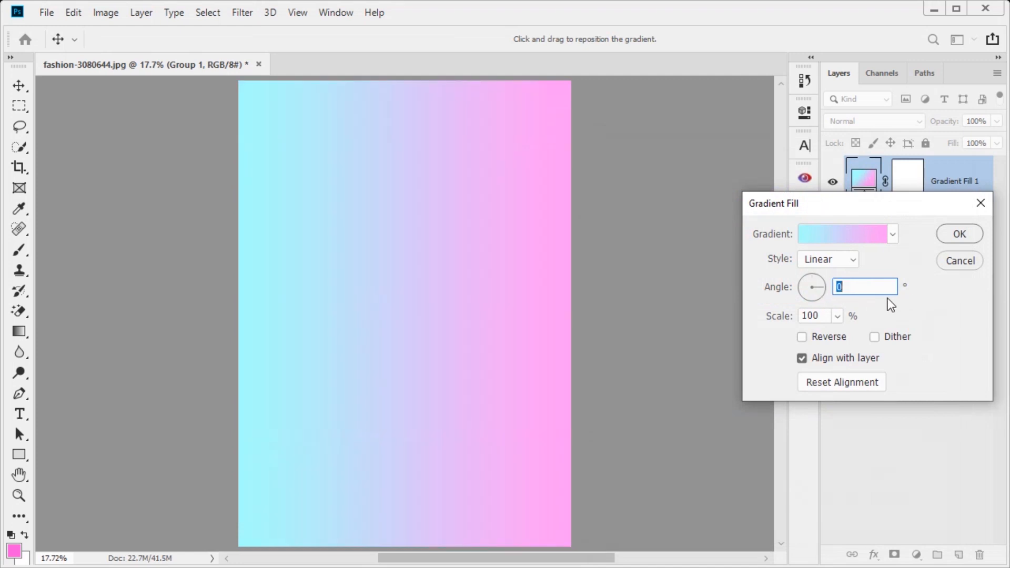
Step: Set the gradient fill's scale to 125%, and try the Reverse option before turning it off again
{"action": "left_click", "coordinate": [837, 316]}
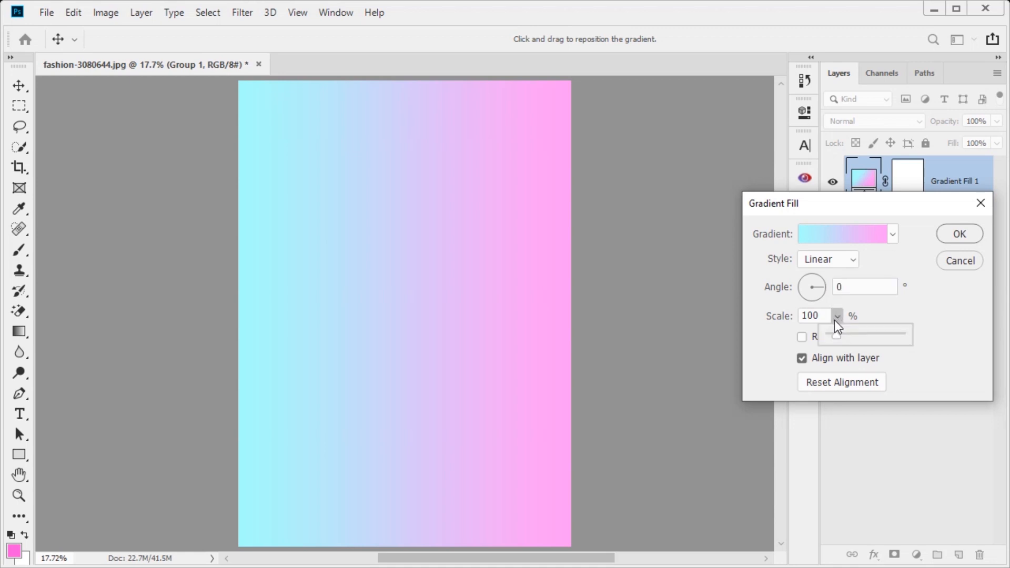
{"action": "left_click_drag", "start_coordinate": [844, 341], "coordinate": [845, 341]}
{"action": "left_click", "coordinate": [835, 317]}
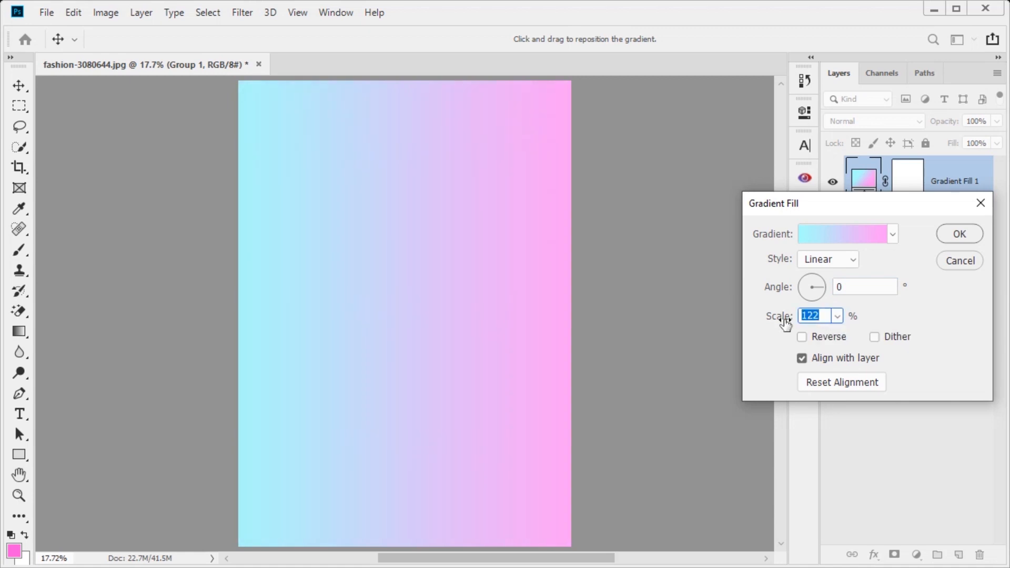
{"action": "type", "text": "125"}
{"action": "left_click", "coordinate": [812, 338]}
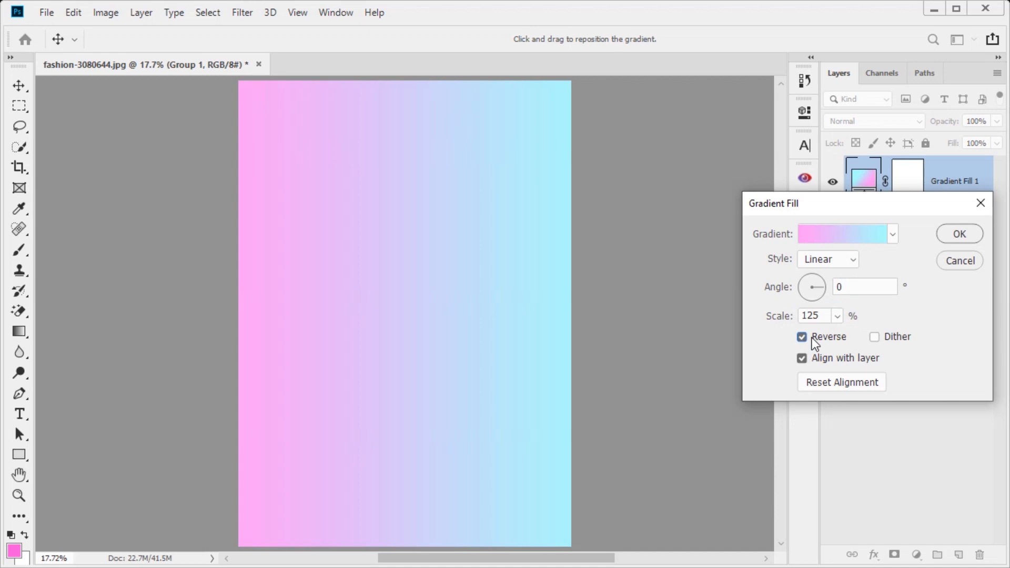
{"action": "left_click", "coordinate": [815, 344]}
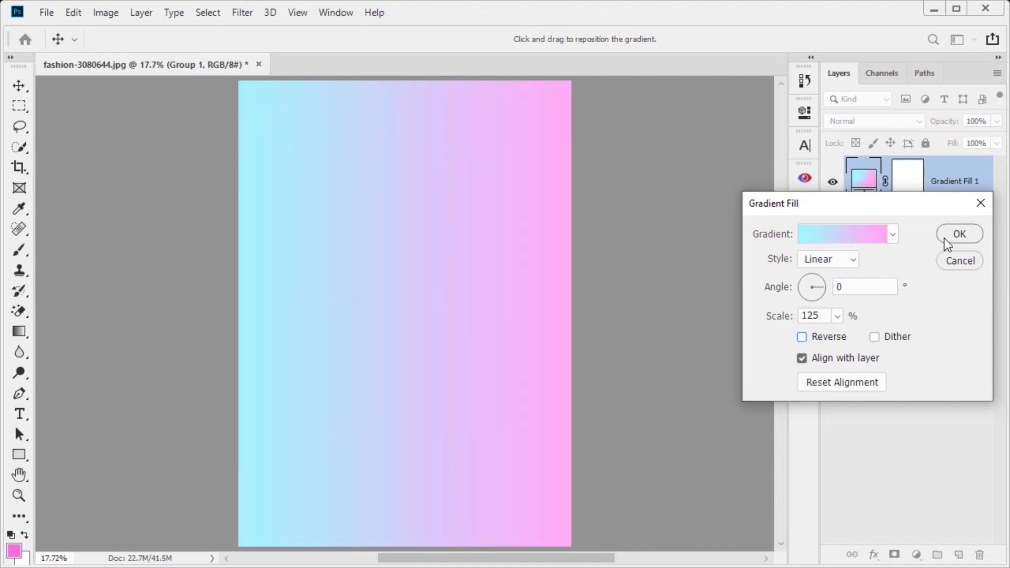
Step: Accept the gradient fill with its blending mode set to Color, and hide Group 1
{"action": "left_click", "coordinate": [958, 234]}
{"action": "left_click", "coordinate": [880, 120]}
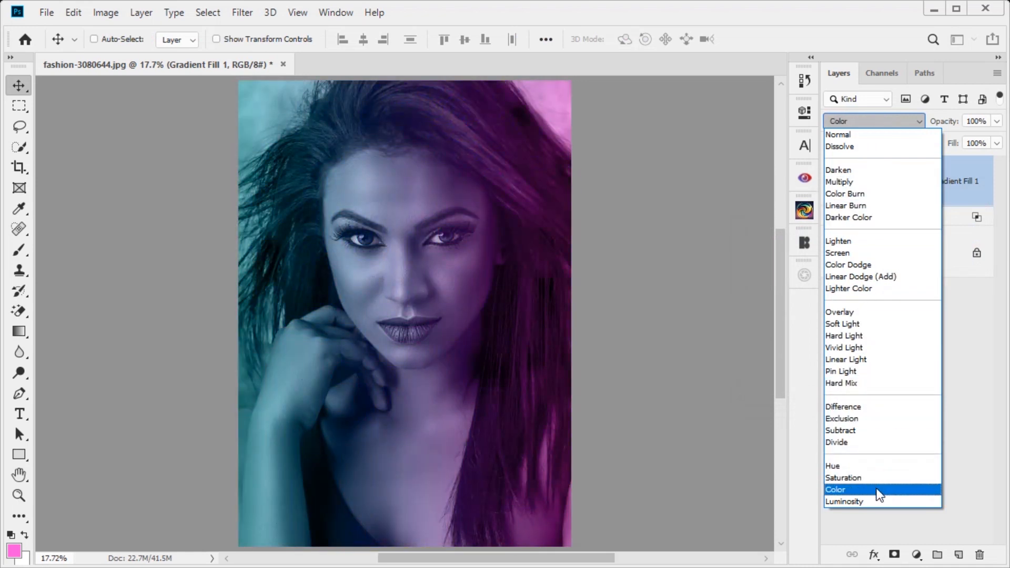
{"action": "left_click", "coordinate": [879, 491]}
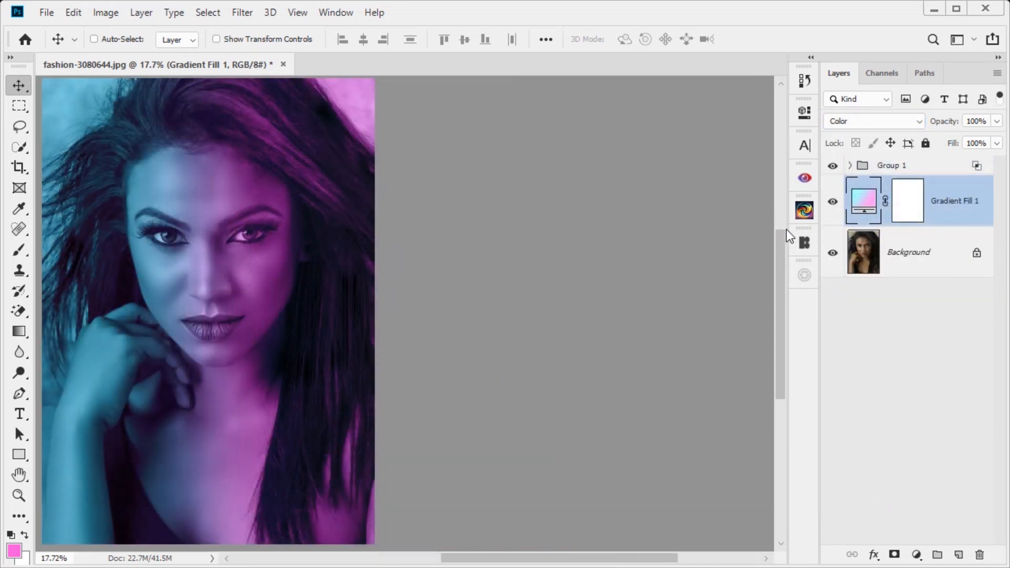
{"action": "left_click", "coordinate": [832, 166]}
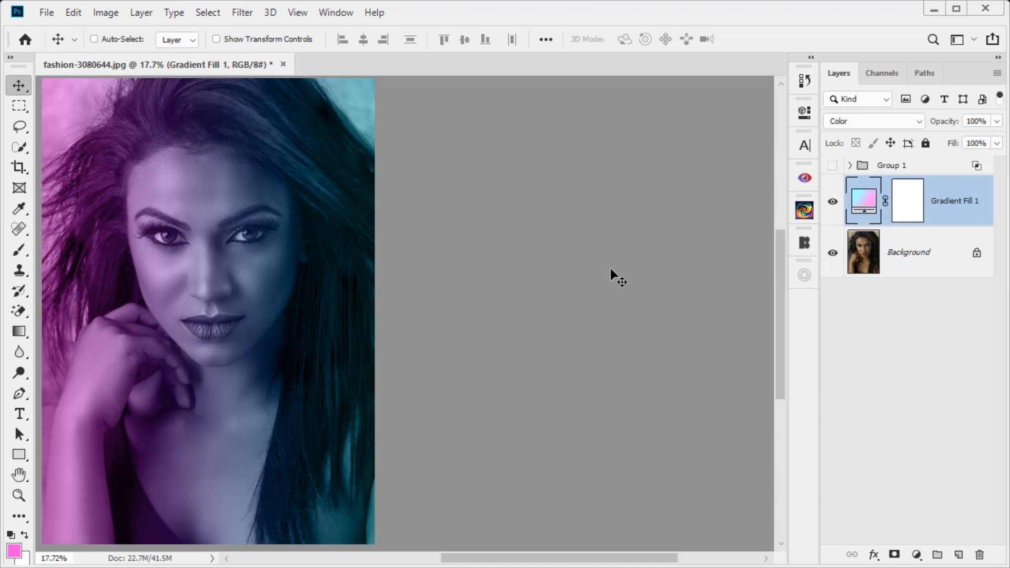
Step: In the gradient fill's blending options, split the Underlying Layer's black Blend If slider to 0 / 100 for Gray and accept
{"action": "left_click", "coordinate": [873, 555]}
{"action": "left_click", "coordinate": [913, 401]}
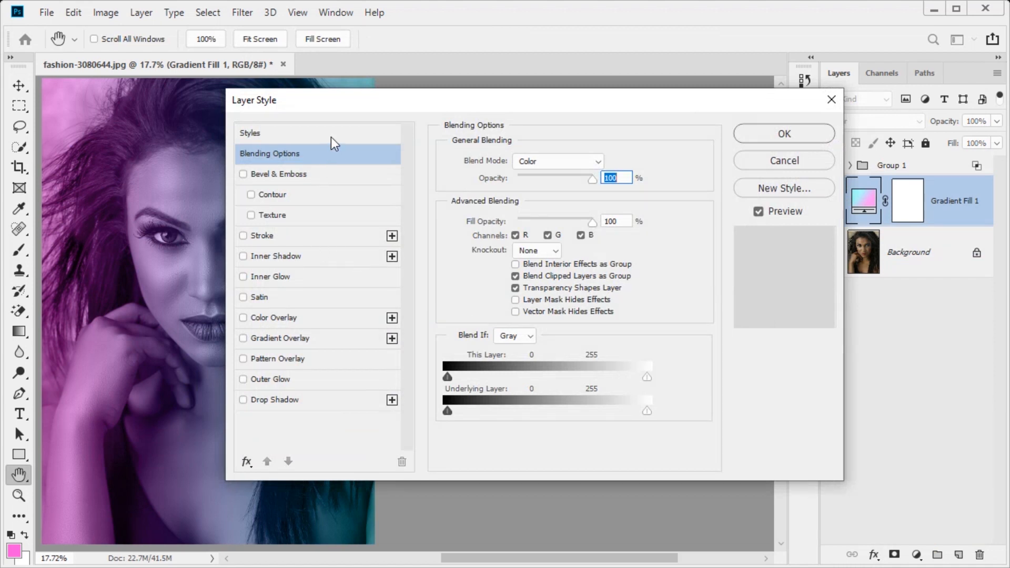
{"action": "left_click_drag", "start_coordinate": [360, 107], "coordinate": [518, 128]}
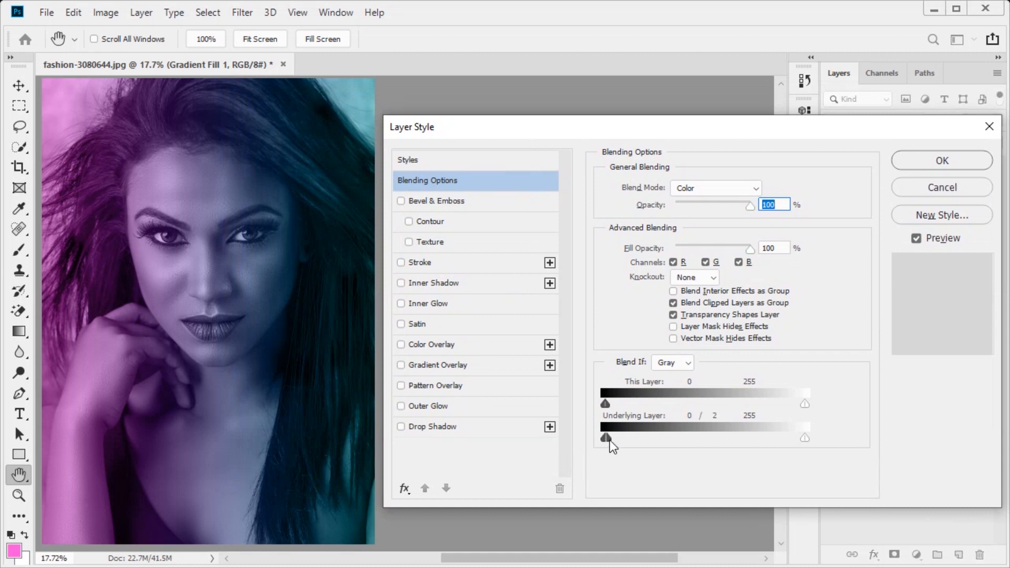
{"action": "left_click_drag", "start_coordinate": [605, 439], "coordinate": [683, 443]}
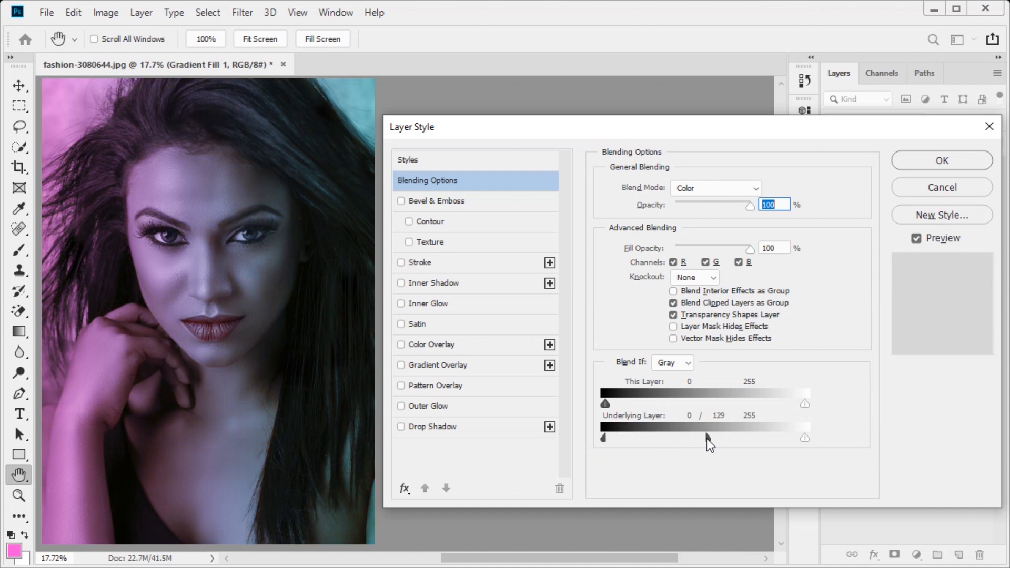
{"action": "mouse_move", "coordinate": [706, 438]}
{"action": "left_mouse_down"}
{"action": "mouse_move", "coordinate": [670, 440]}
{"action": "mouse_move", "coordinate": [687, 439]}
{"action": "left_mouse_up"}
{"action": "left_click", "coordinate": [671, 367]}
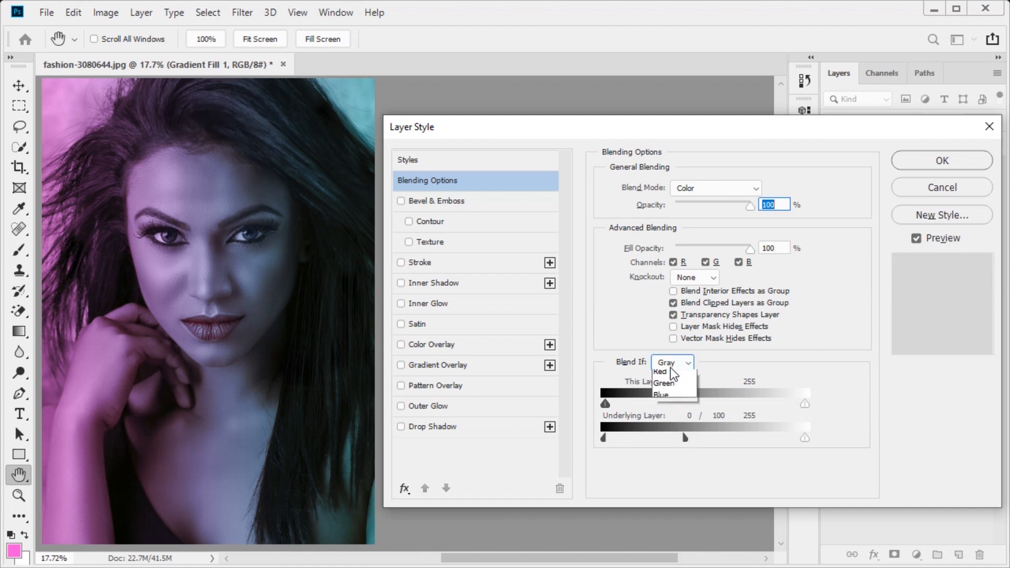
{"action": "left_click", "coordinate": [756, 353]}
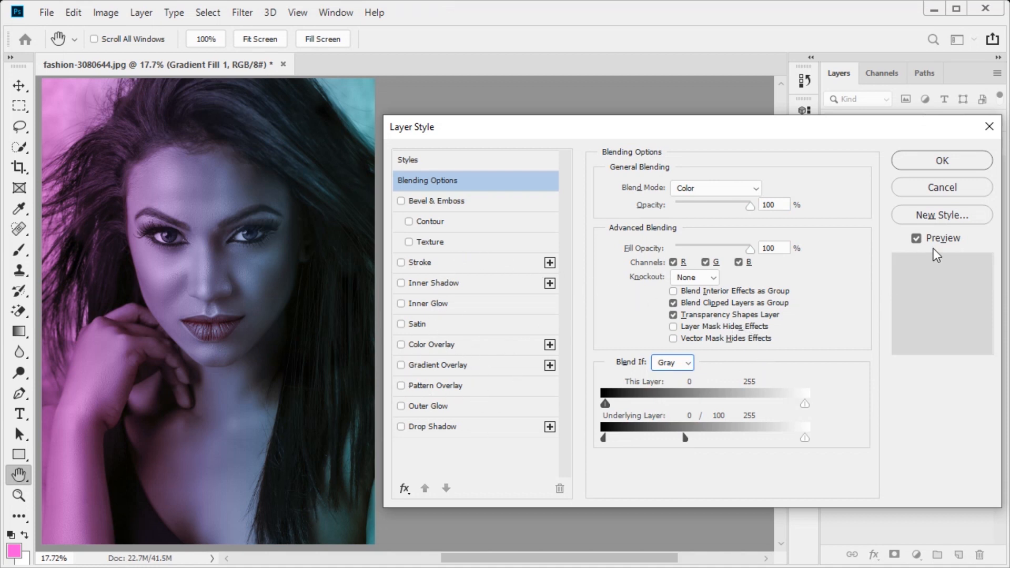
{"action": "left_click", "coordinate": [957, 167]}
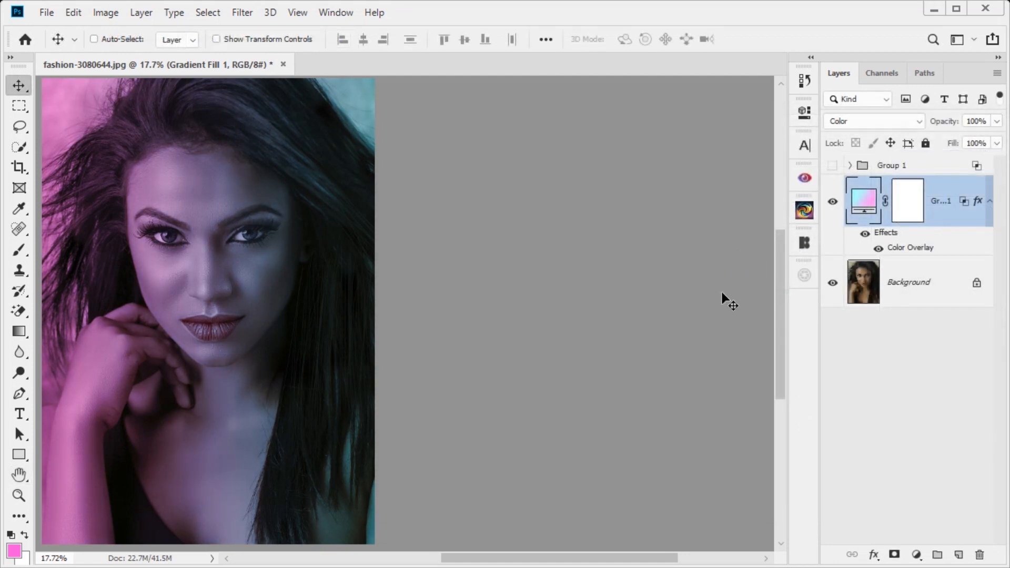
Step: Add a Gradient Map adjustment layer above the hidden groups and give it the Black, White preset
{"action": "scroll", "coordinate": [721, 291], "scroll_direction": "left", "scroll_amount": 3}
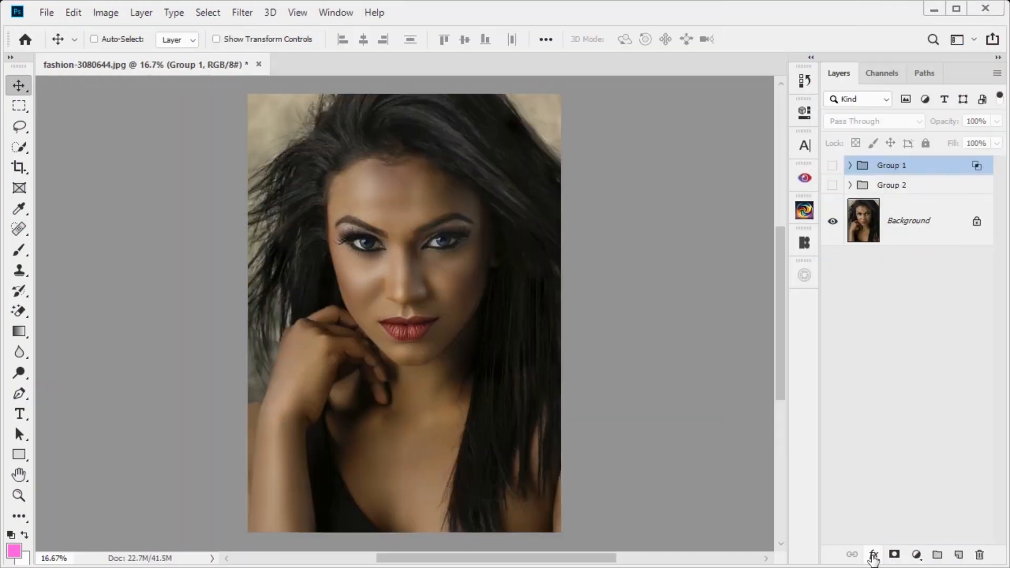
{"action": "left_click", "coordinate": [917, 556]}
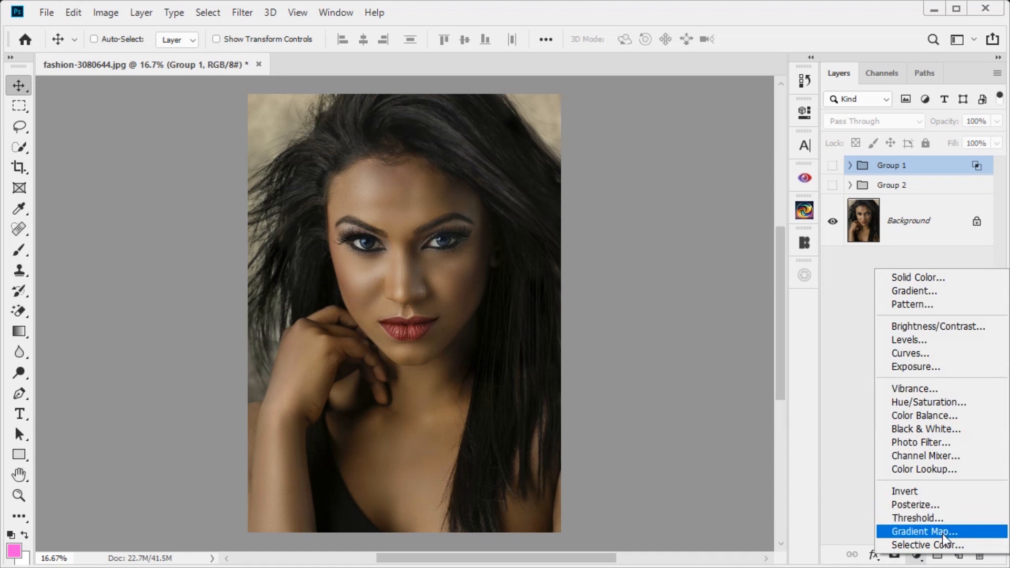
{"action": "left_click", "coordinate": [962, 532]}
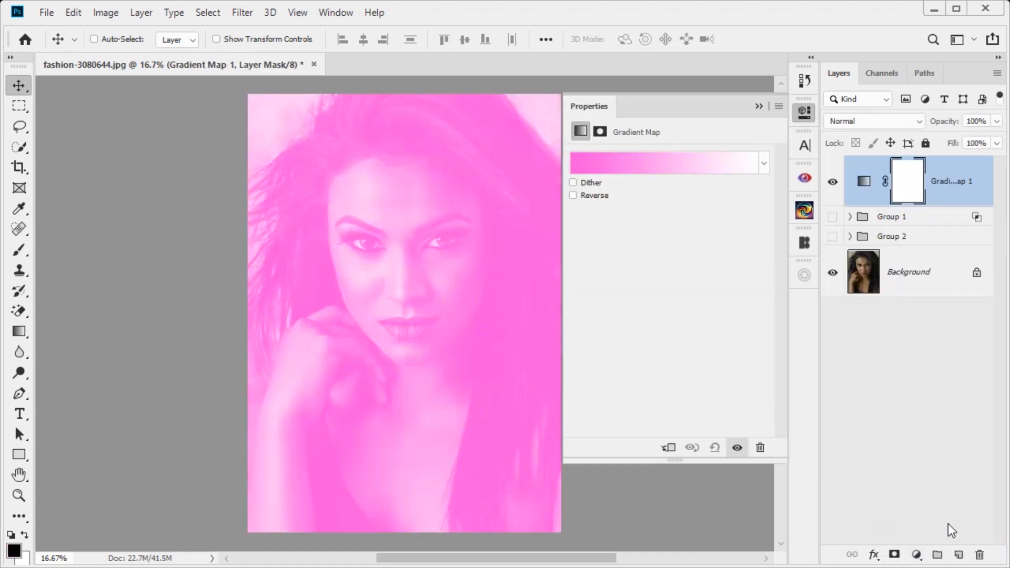
{"action": "left_click", "coordinate": [676, 170]}
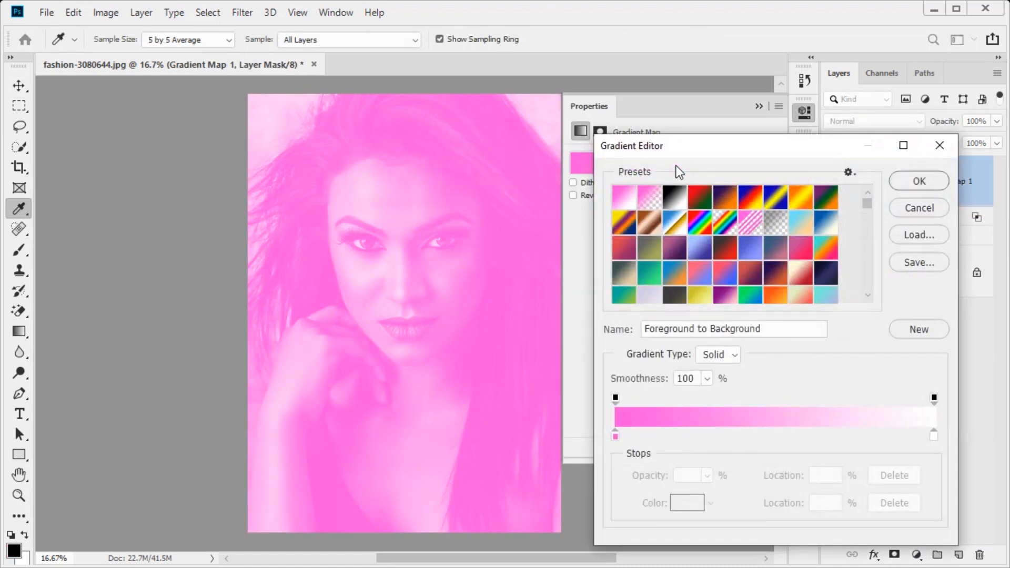
{"action": "left_click", "coordinate": [675, 200]}
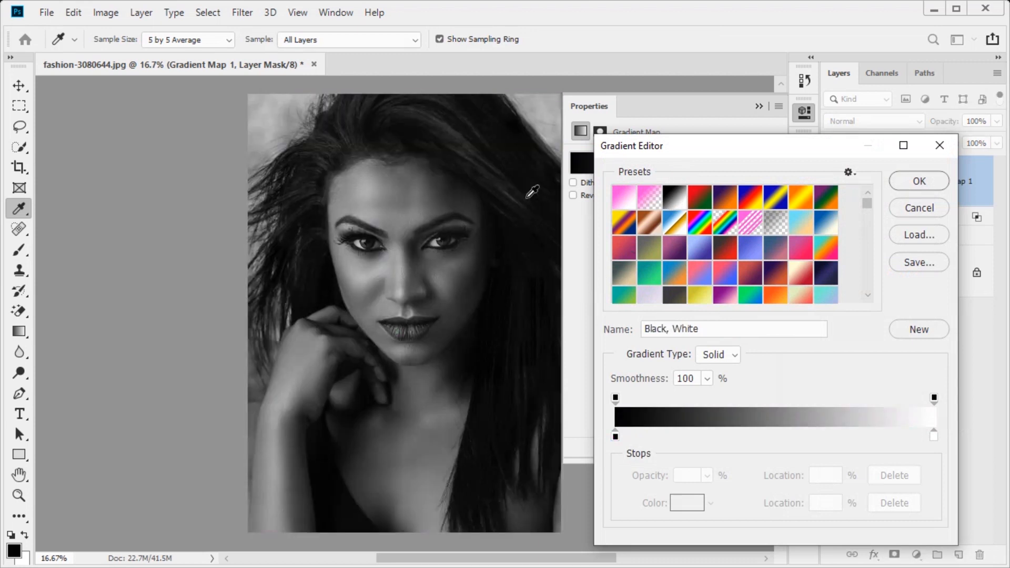
Step: Increase the gradient map's contrast by moving its black stop to 8% and its white stop to 79%
{"action": "left_click_drag", "start_coordinate": [933, 436], "coordinate": [856, 438]}
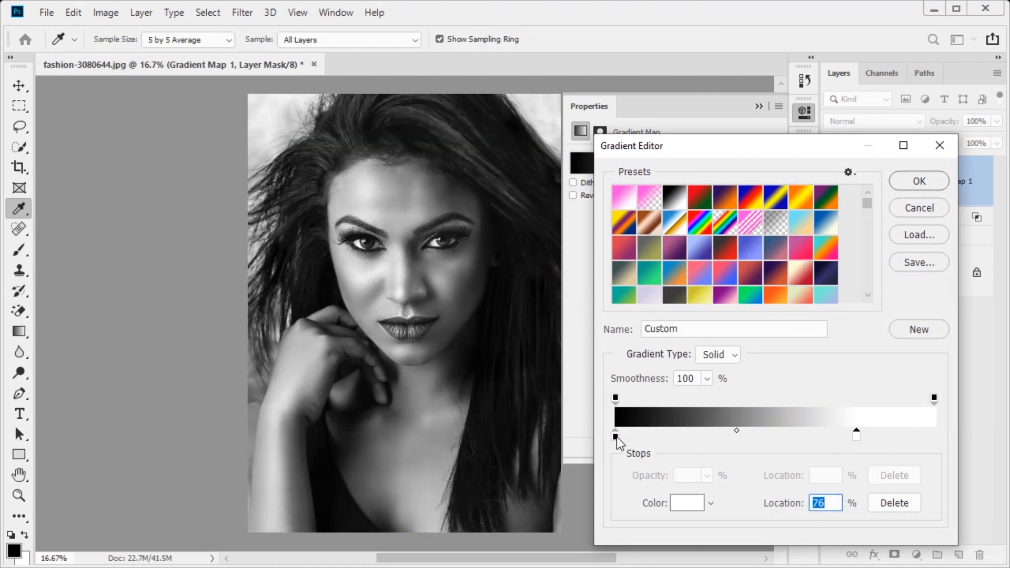
{"action": "left_click_drag", "start_coordinate": [616, 437], "coordinate": [641, 438]}
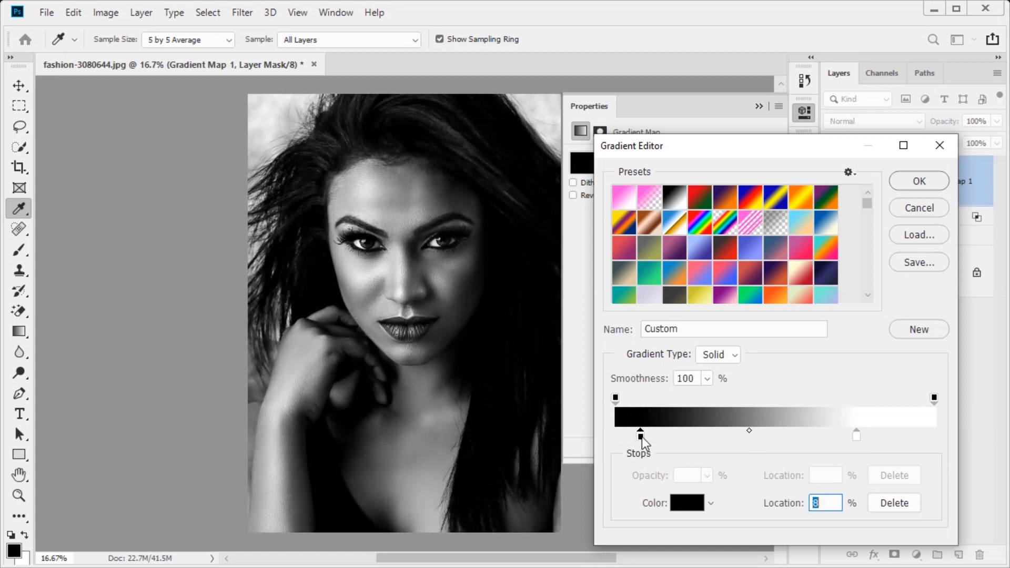
{"action": "left_click_drag", "start_coordinate": [858, 437], "coordinate": [869, 440]}
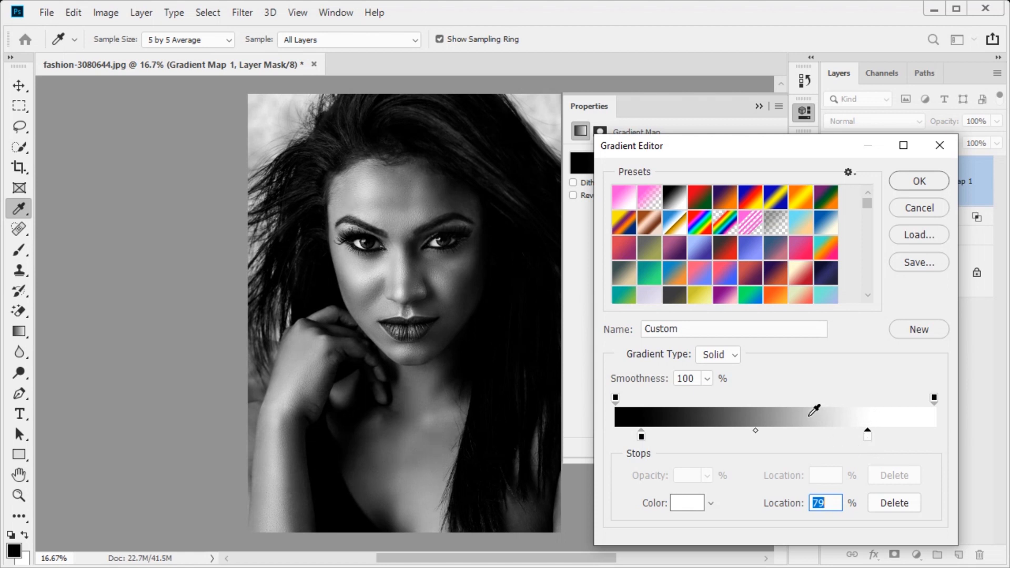
Step: Recolor the gradient map's white stop at 79% to pink #fe67e7
{"action": "left_click", "coordinate": [681, 508]}
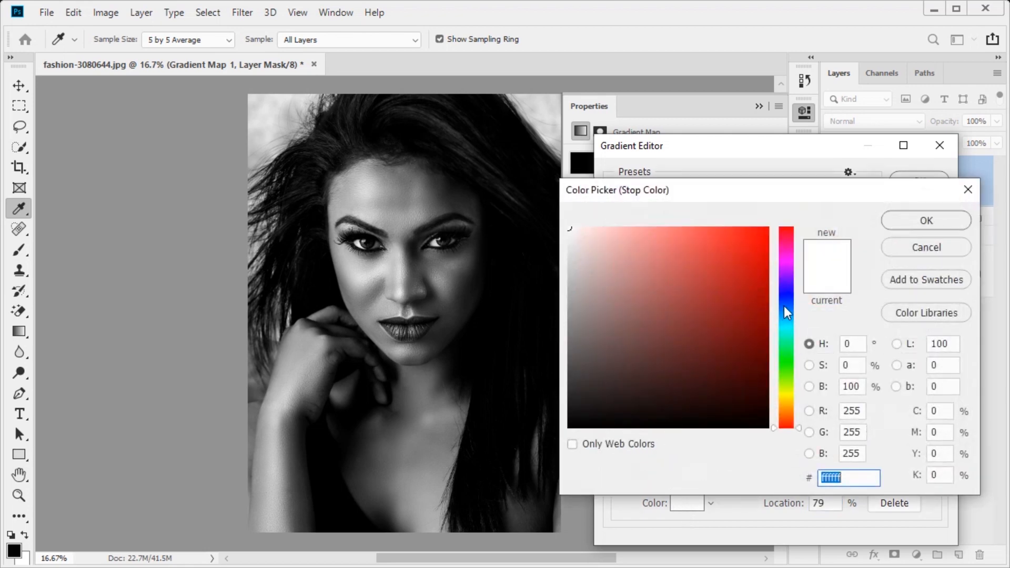
{"action": "left_click", "coordinate": [785, 255]}
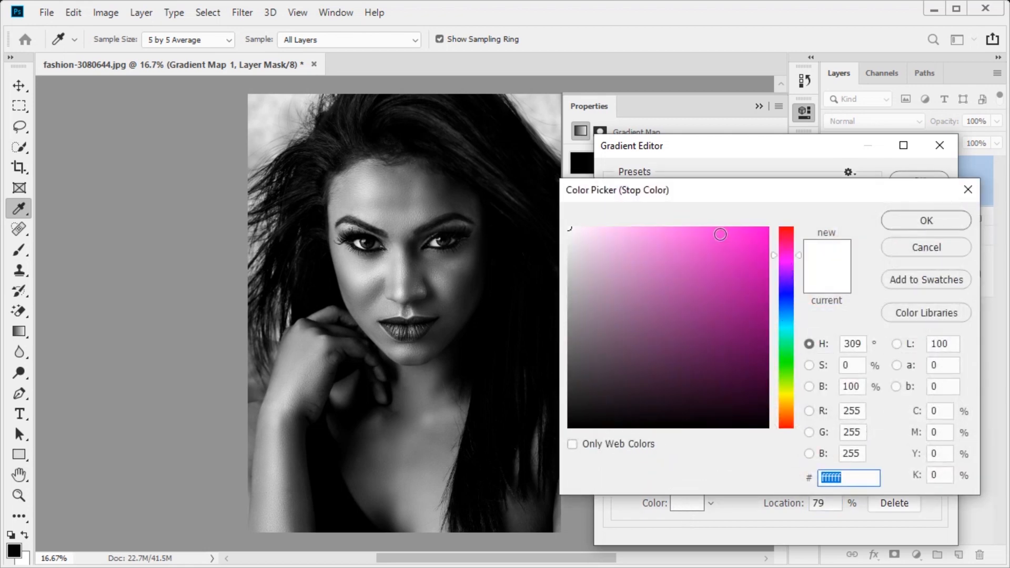
{"action": "left_click", "coordinate": [711, 224]}
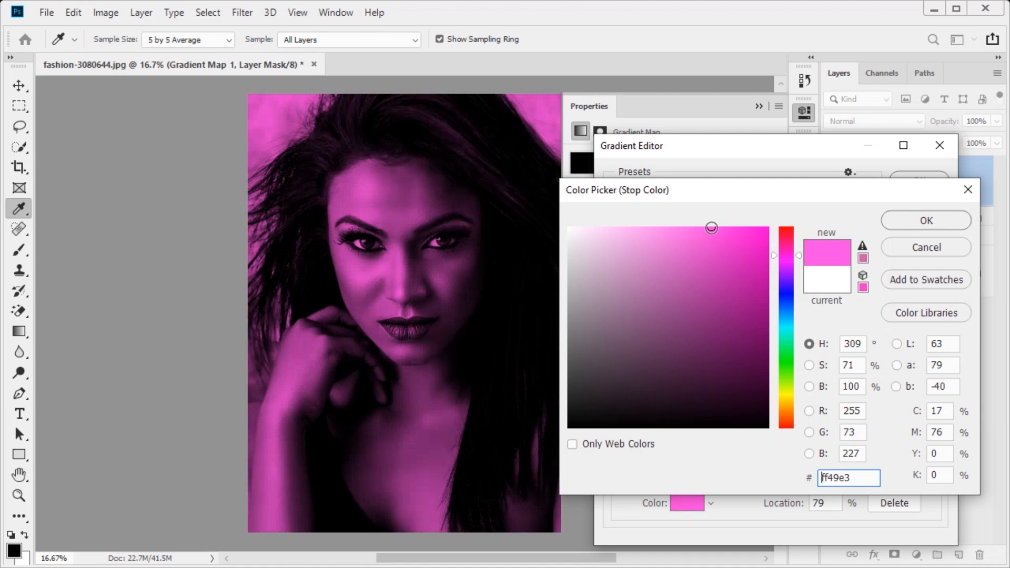
{"action": "mouse_move", "coordinate": [711, 225]}
{"action": "left_mouse_down"}
{"action": "mouse_move", "coordinate": [671, 229]}
{"action": "mouse_move", "coordinate": [715, 228]}
{"action": "mouse_move", "coordinate": [677, 224]}
{"action": "mouse_move", "coordinate": [688, 228]}
{"action": "left_mouse_up"}
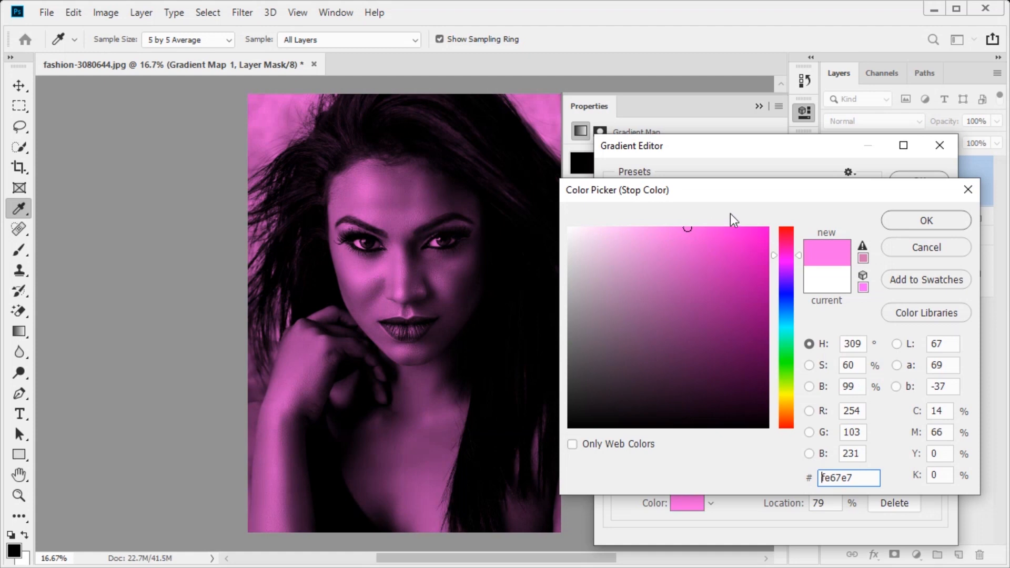
{"action": "left_click", "coordinate": [918, 216]}
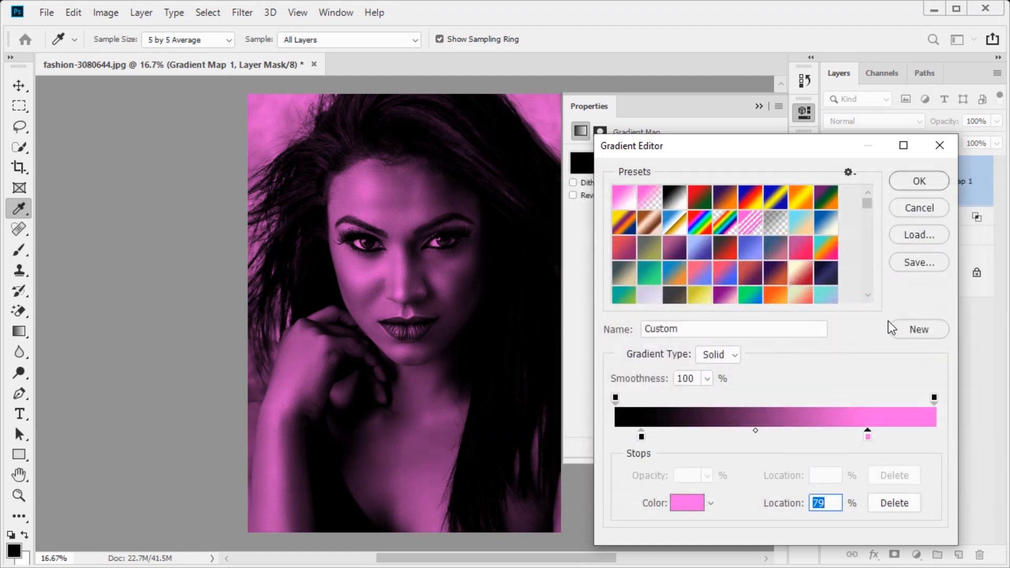
Step: Move the gradient map's black stop inward to just past 11%, keep full opacity throughout, and accept the edited gradient
{"action": "mouse_move", "coordinate": [641, 437]}
{"action": "left_mouse_down"}
{"action": "mouse_move", "coordinate": [617, 441]}
{"action": "mouse_move", "coordinate": [651, 436]}
{"action": "left_mouse_up"}
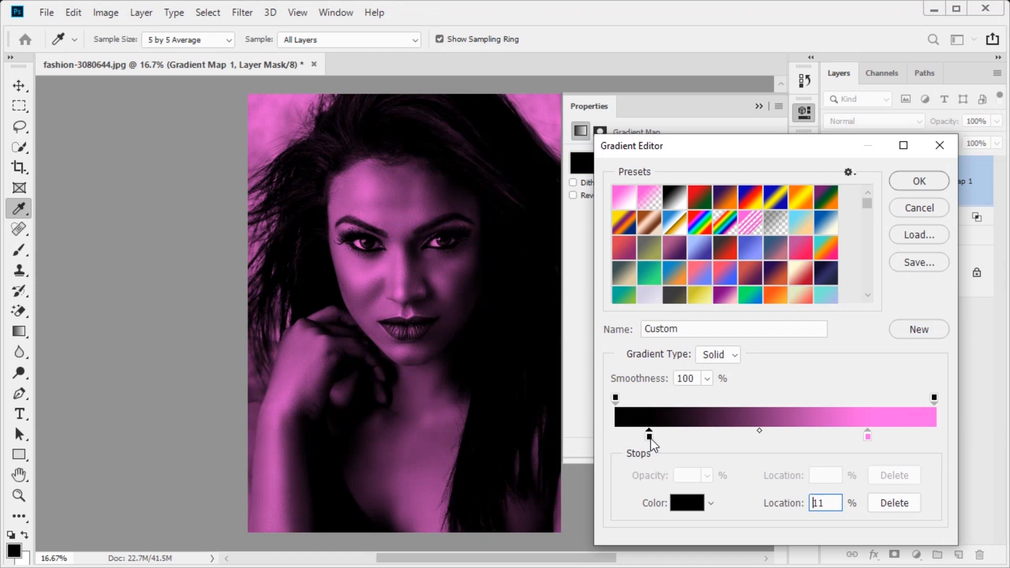
{"action": "left_click_drag", "start_coordinate": [650, 440], "coordinate": [654, 437]}
{"action": "left_click", "coordinate": [902, 398]}
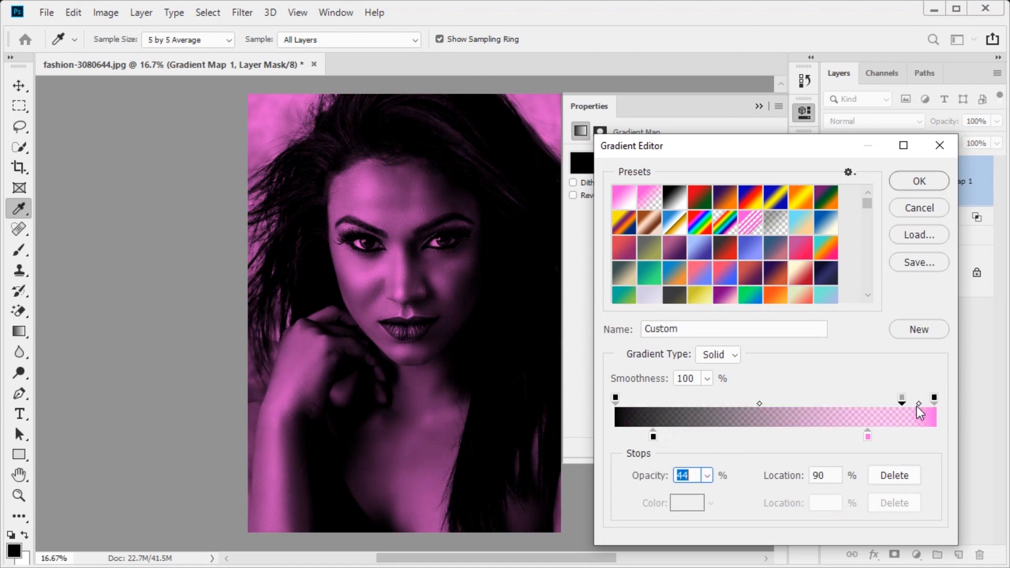
{"action": "key", "text": "Delete"}
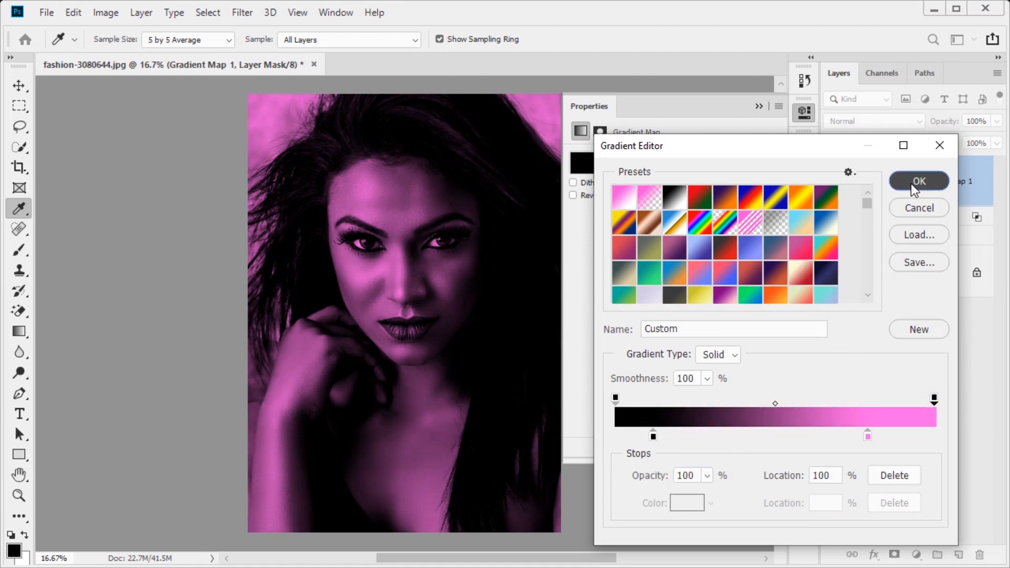
{"action": "left_click", "coordinate": [915, 181]}
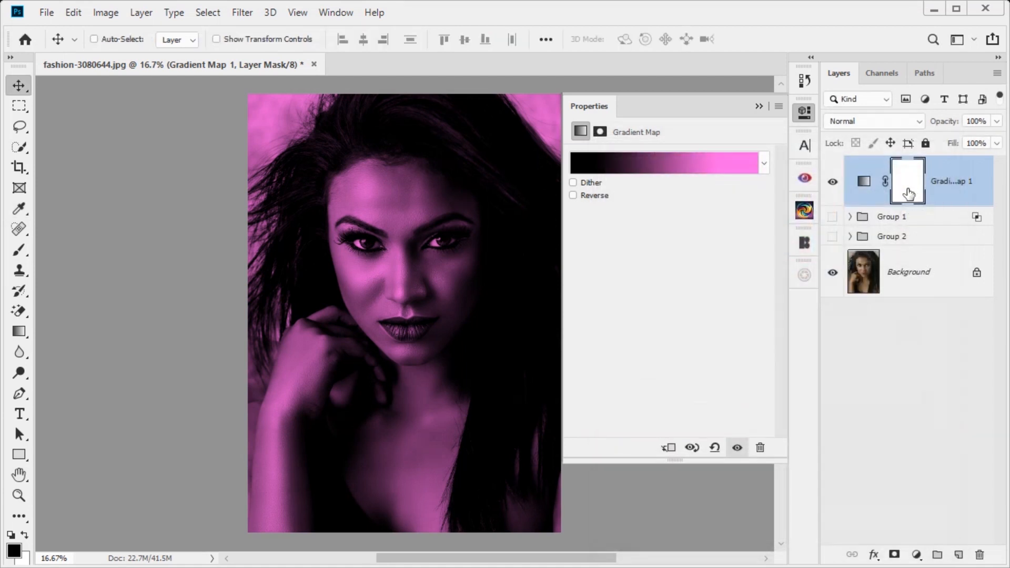
Step: Draw a horizontal black-to-white linear gradient on the gradient map's mask, hiding the pink on the right half of the portrait
{"action": "left_click", "coordinate": [758, 105]}
{"action": "scroll", "coordinate": [614, 352], "scroll_direction": "down", "scroll_amount": 2}
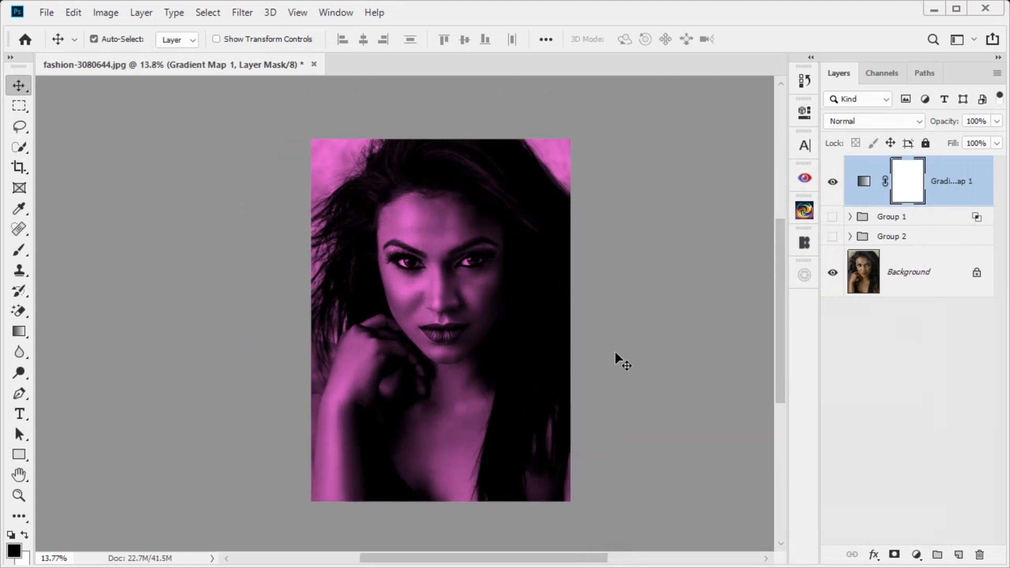
{"action": "key", "text": "ctrl+0"}
{"action": "key", "text": "ctrl+minus"}
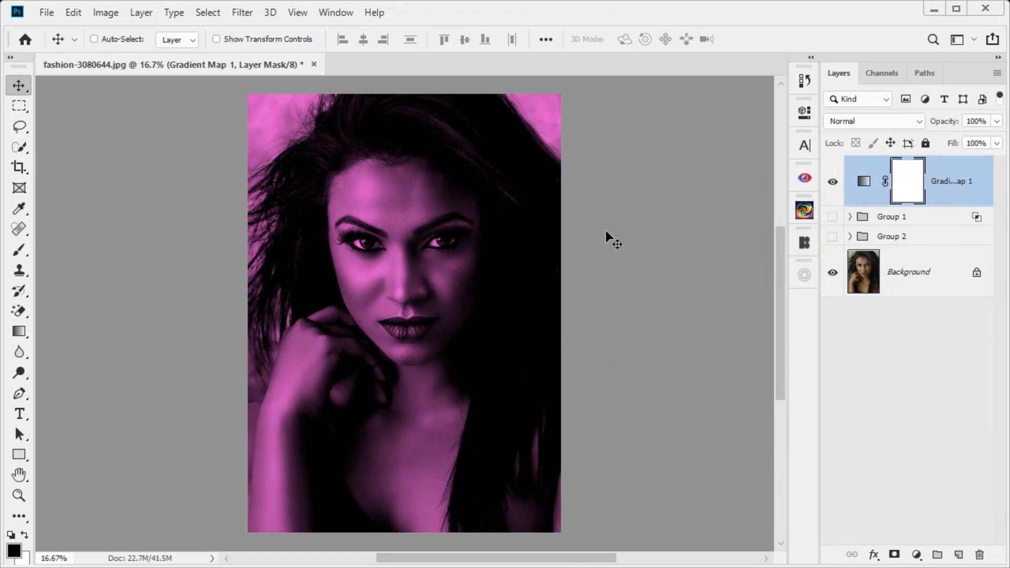
{"action": "left_click", "coordinate": [20, 330]}
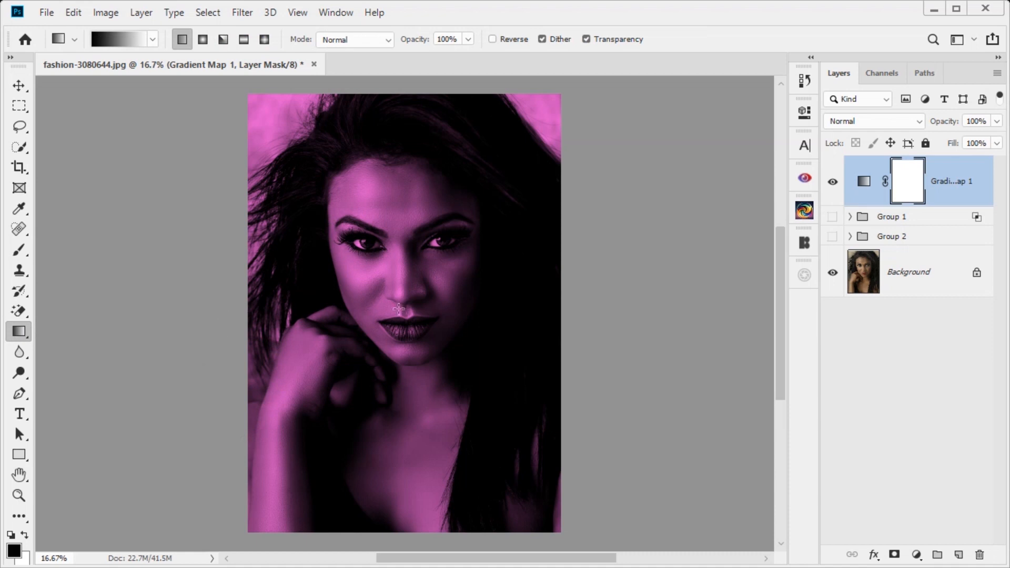
{"action": "left_click_drag", "start_coordinate": [627, 331], "coordinate": [326, 324]}
{"action": "left_click_drag", "start_coordinate": [522, 331], "coordinate": [338, 335]}
{"action": "left_click_drag", "start_coordinate": [456, 334], "coordinate": [340, 336]}
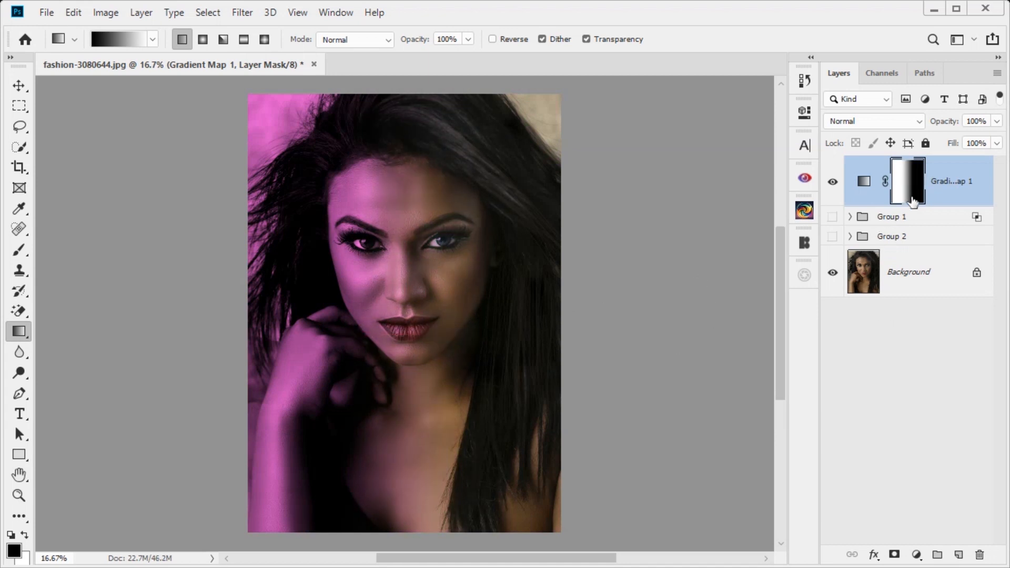
Step: Add a second Gradient Map adjustment layer on top and apply the Black, White preset to it
{"action": "left_click", "coordinate": [916, 554]}
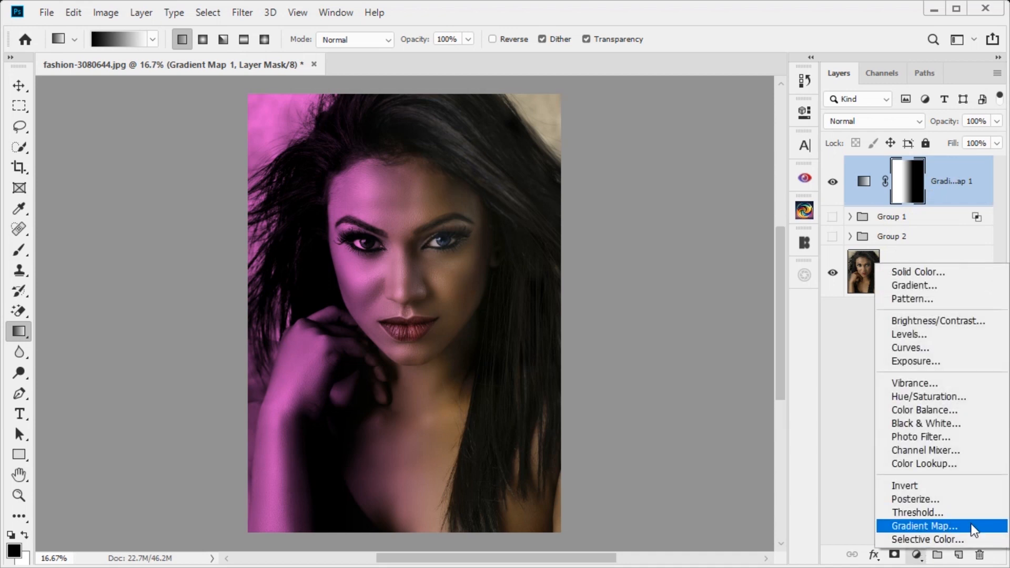
{"action": "left_click", "coordinate": [924, 526]}
{"action": "left_click", "coordinate": [693, 172]}
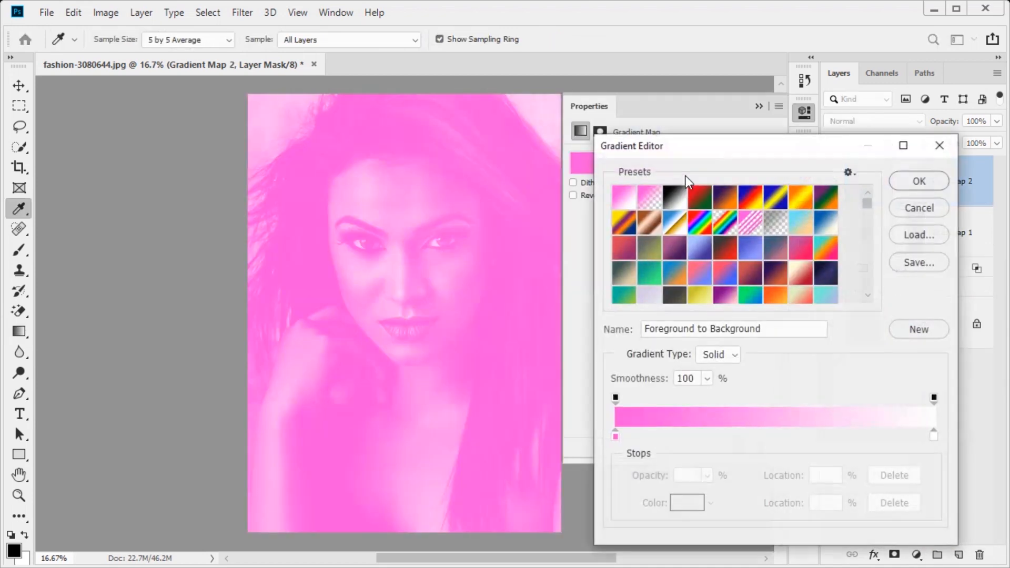
{"action": "left_click", "coordinate": [674, 198]}
Step: Move the second gradient map's black stop to 3% and its white stop to 75%
{"action": "left_click_drag", "start_coordinate": [616, 435], "coordinate": [636, 436]}
{"action": "left_click_drag", "start_coordinate": [933, 437], "coordinate": [859, 439]}
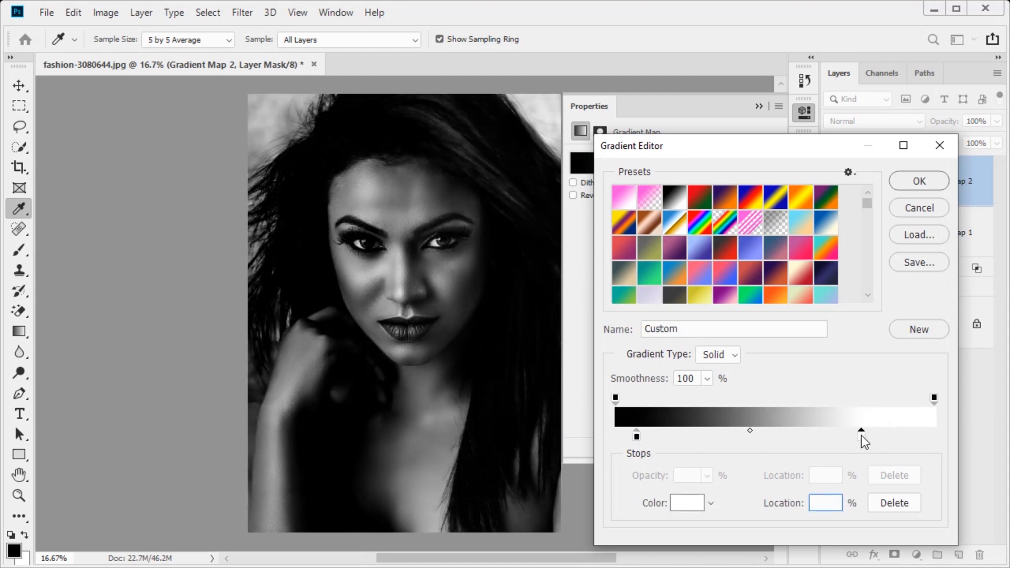
{"action": "left_click_drag", "start_coordinate": [639, 438], "coordinate": [636, 440]}
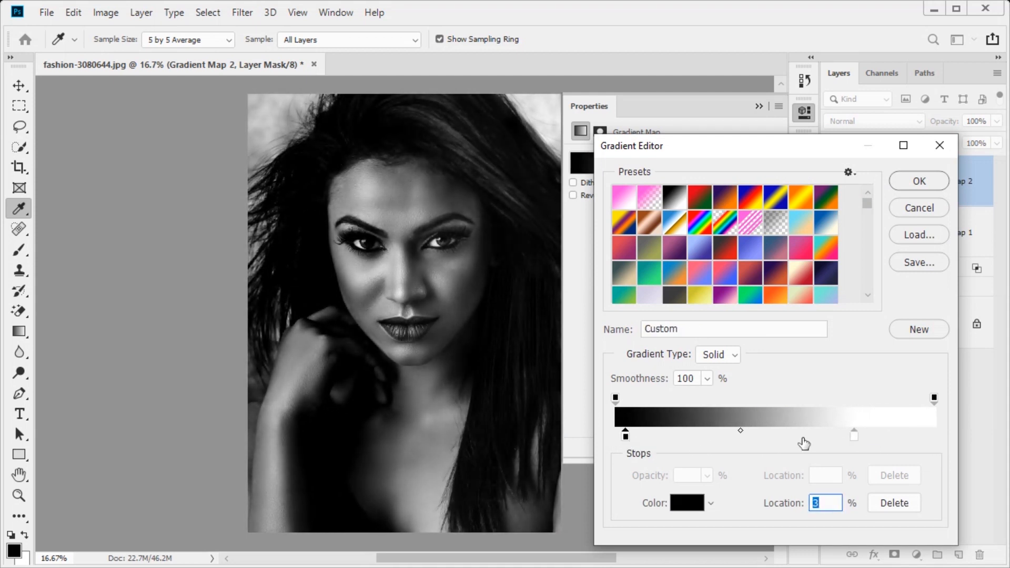
Step: Change the second gradient map's white stop to light cyan and accept the edited gradient
{"action": "left_click", "coordinate": [853, 435]}
{"action": "left_click", "coordinate": [687, 502]}
{"action": "type", "text": "8af2f6"}
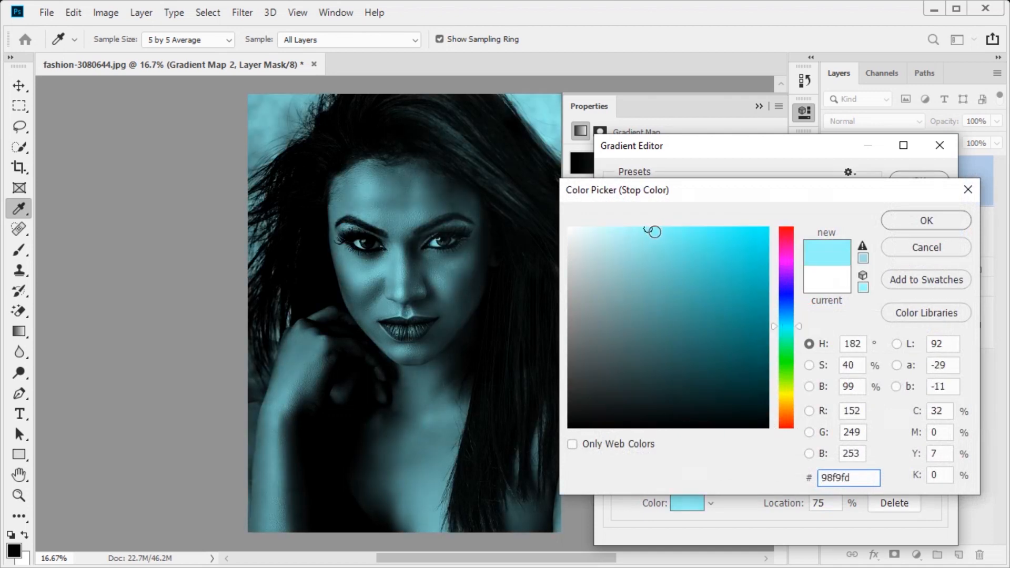
{"action": "left_click", "coordinate": [926, 220]}
{"action": "left_click", "coordinate": [917, 178]}
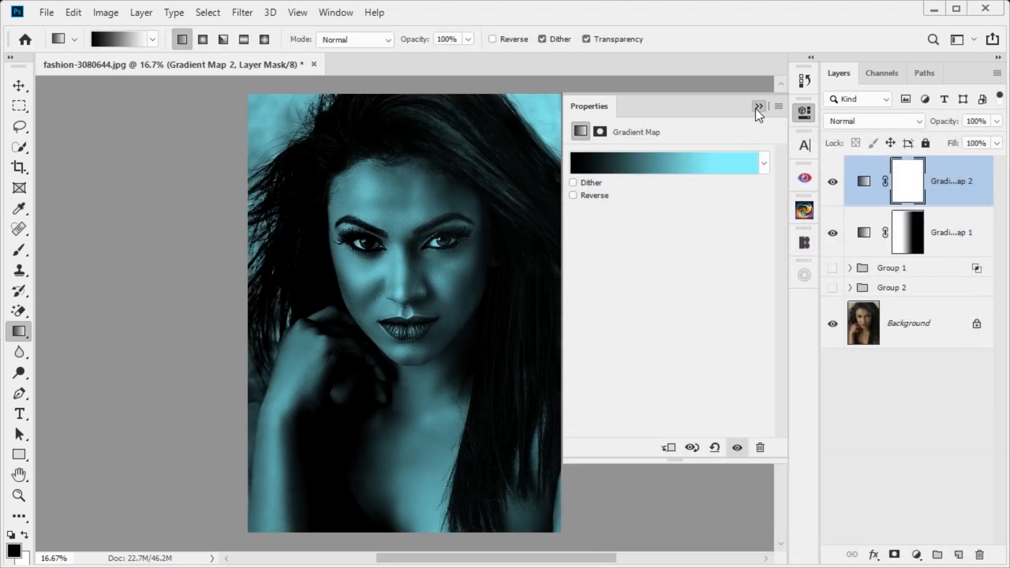
{"action": "left_click", "coordinate": [758, 107]}
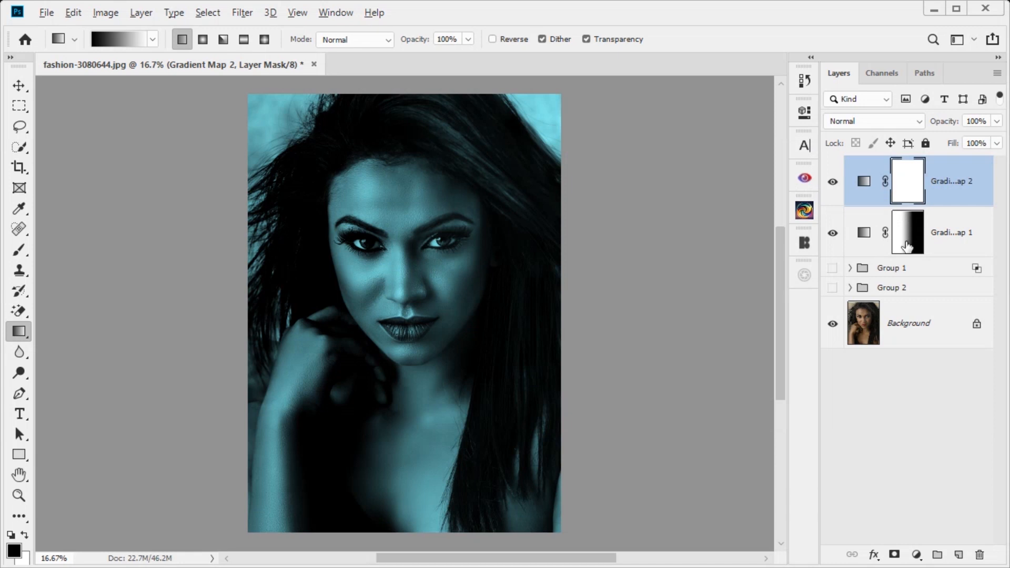
Step: Replace the cyan gradient map's mask with a copy of the pink gradient map's mask, and invert the copied mask
{"action": "left_click_drag", "start_coordinate": [907, 245], "coordinate": [904, 176]}
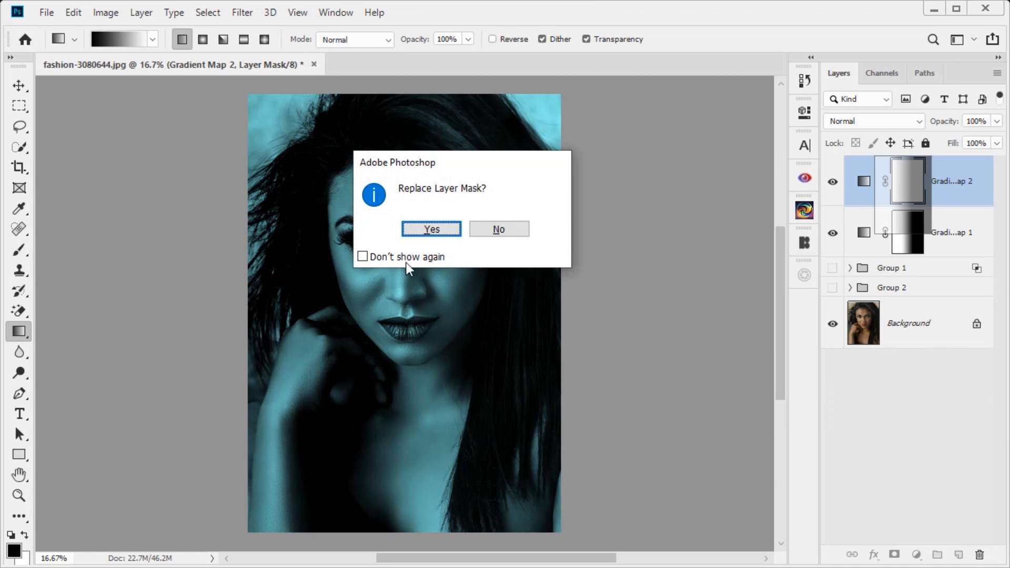
{"action": "left_click", "coordinate": [443, 231]}
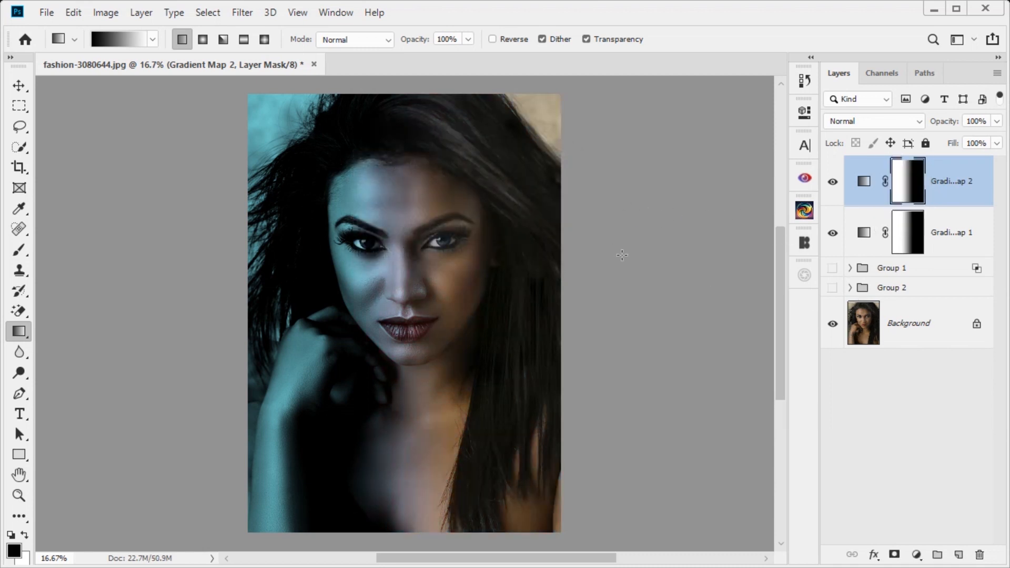
{"action": "left_click", "coordinate": [27, 84]}
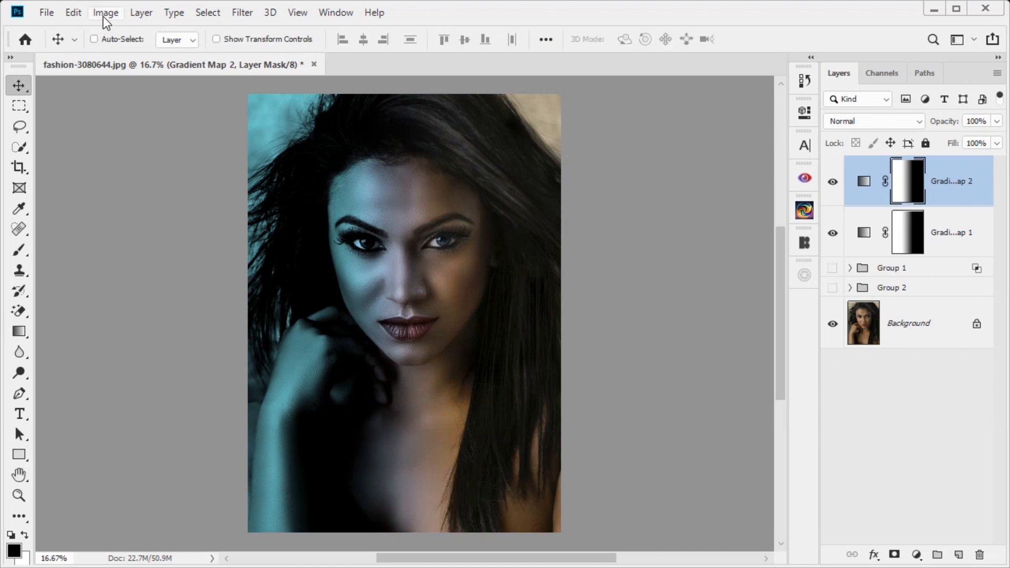
{"action": "left_click", "coordinate": [978, 187]}
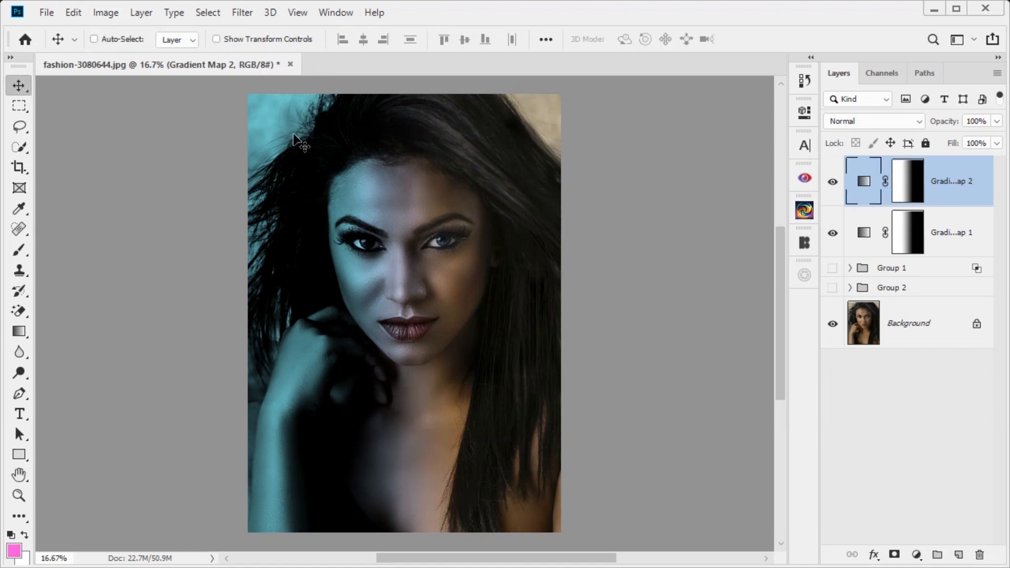
{"action": "left_click", "coordinate": [903, 195]}
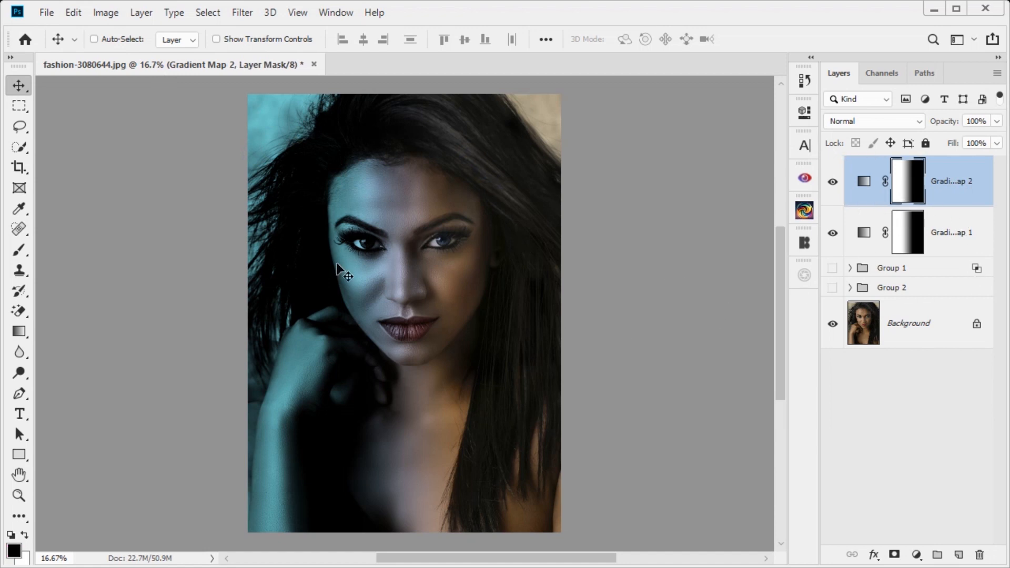
{"action": "left_click", "coordinate": [105, 16]}
{"action": "mouse_move", "coordinate": [137, 54]}
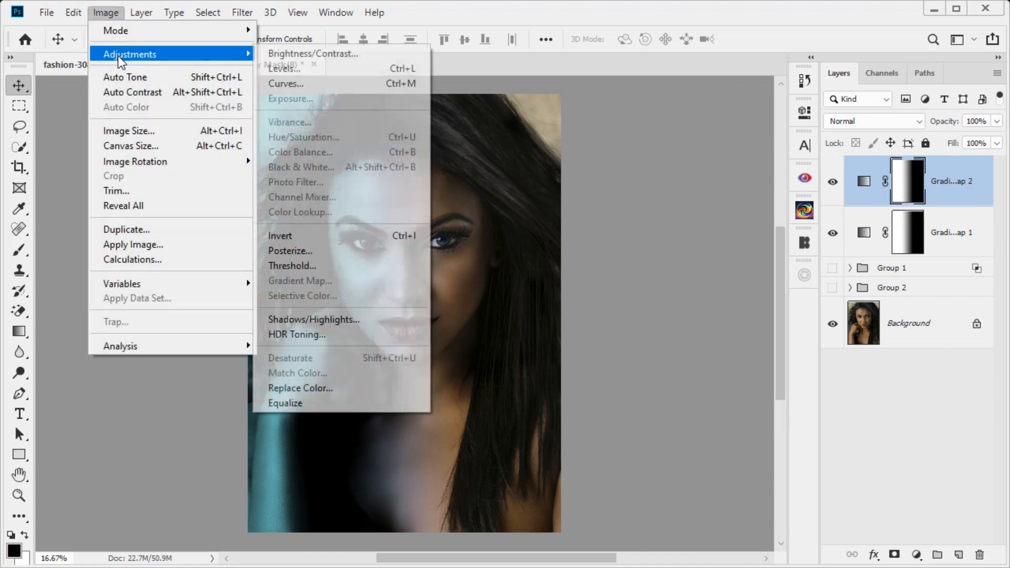
{"action": "left_click", "coordinate": [342, 243]}
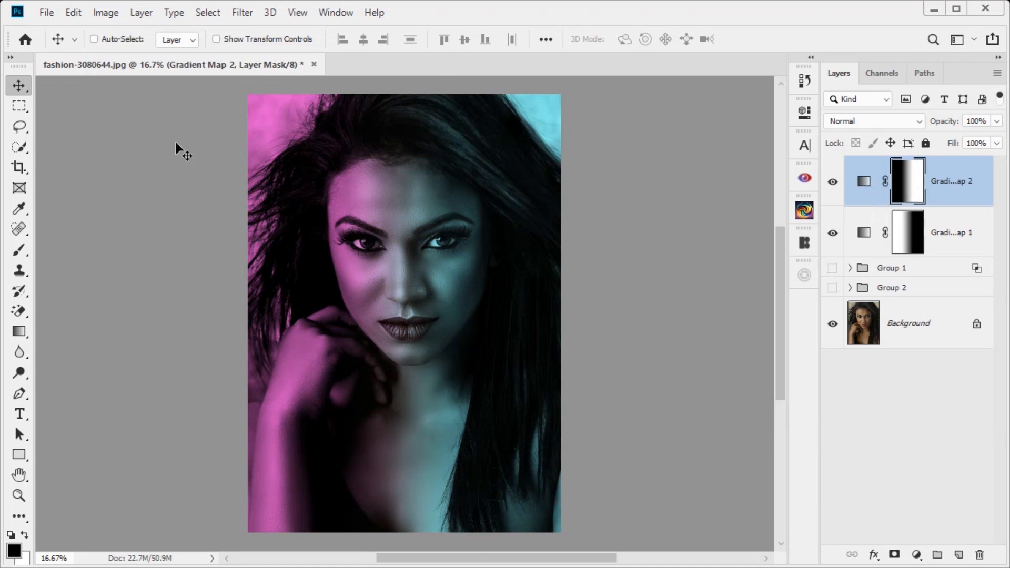
Step: Free Transform the cyan gradient map's mask, pulling its left edge inward to narrow the cyan area
{"action": "left_click", "coordinate": [71, 15]}
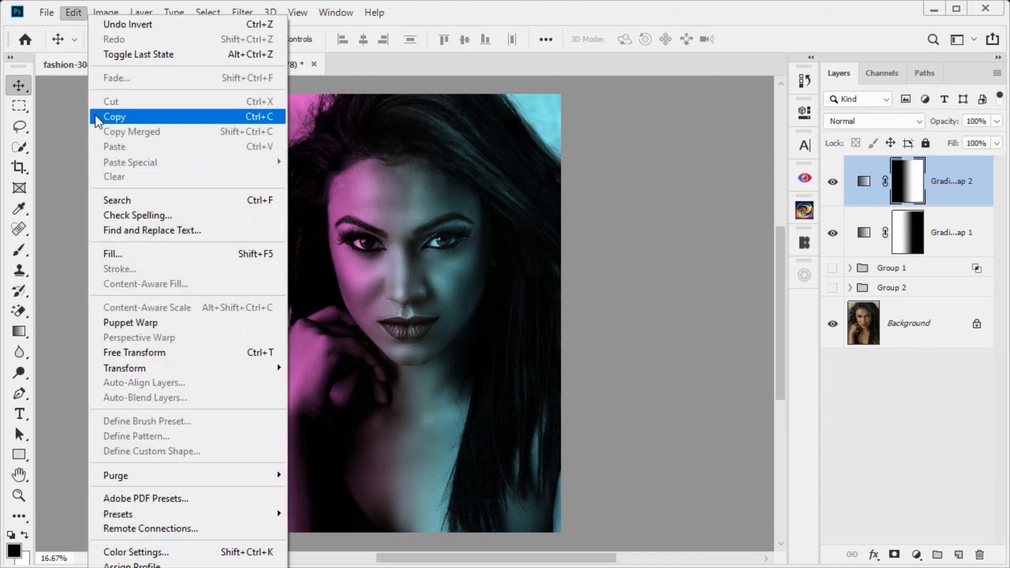
{"action": "left_click", "coordinate": [160, 351]}
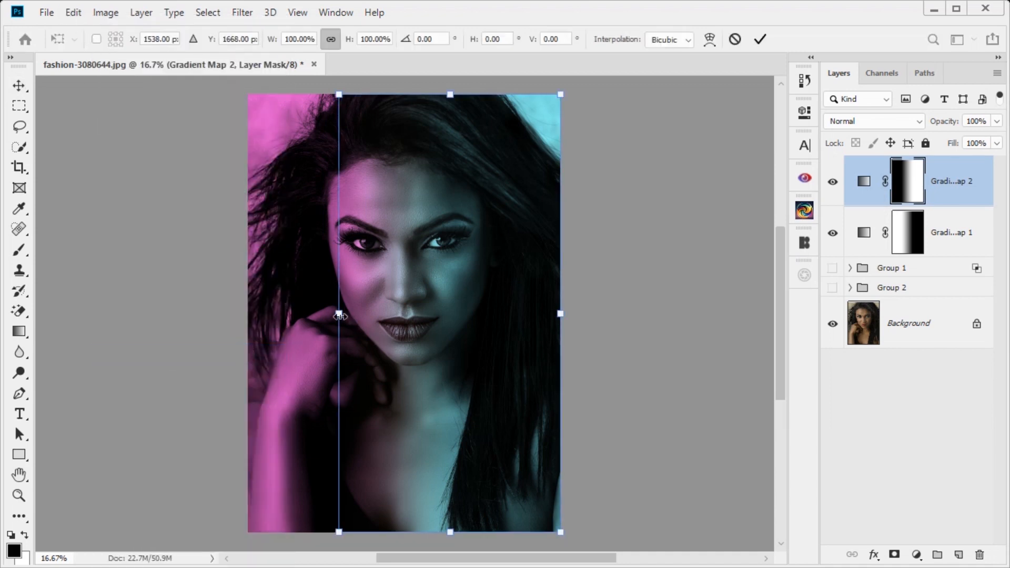
{"action": "left_click_drag", "start_coordinate": [339, 313], "coordinate": [382, 314]}
{"action": "left_click", "coordinate": [759, 39]}
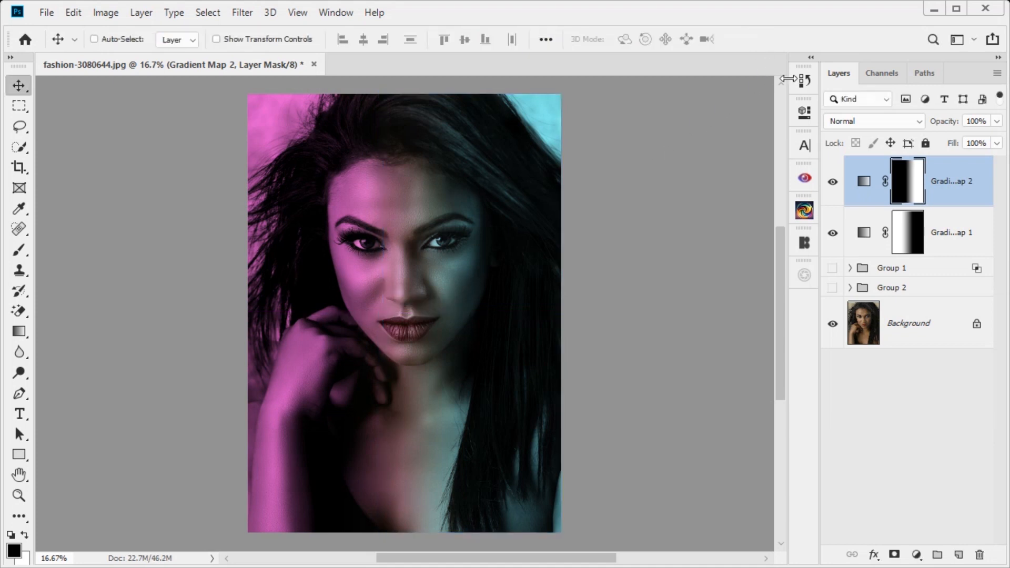
Step: Narrow the black area of the pink gradient map's mask to 70.56% width from its left edge, extending the pink across the face
{"action": "left_click", "coordinate": [878, 248]}
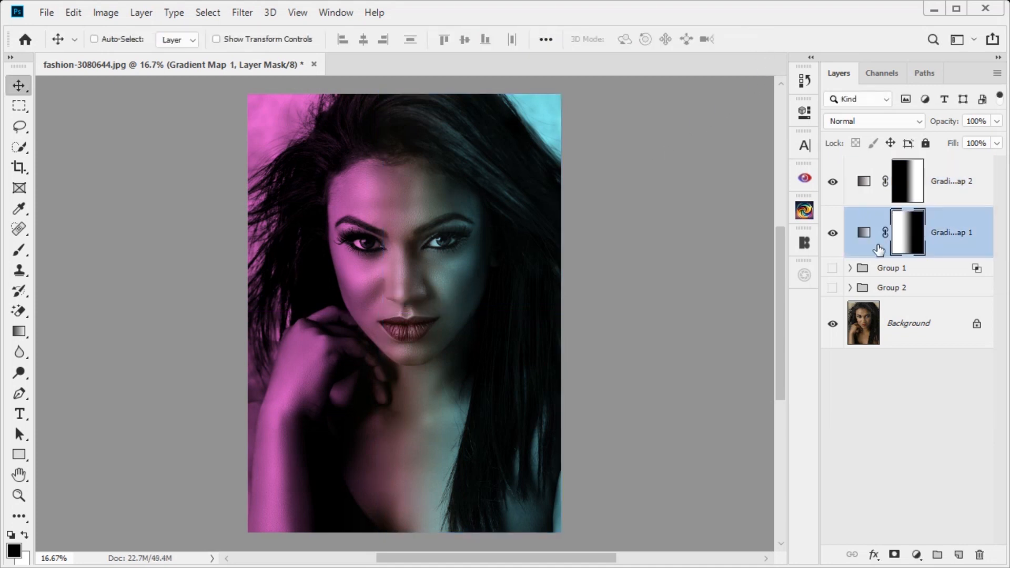
{"action": "left_click", "coordinate": [73, 13]}
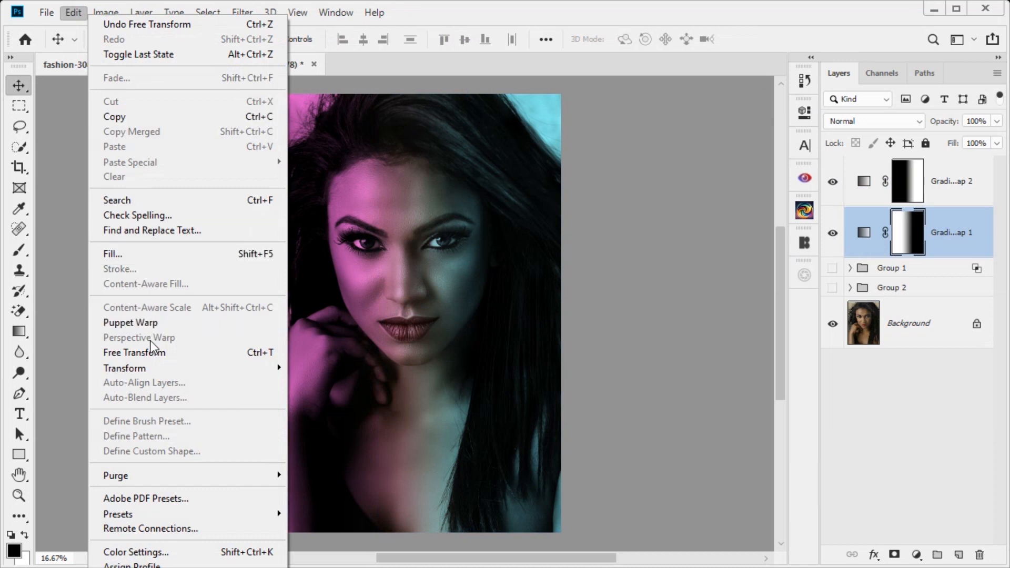
{"action": "left_click", "coordinate": [150, 354]}
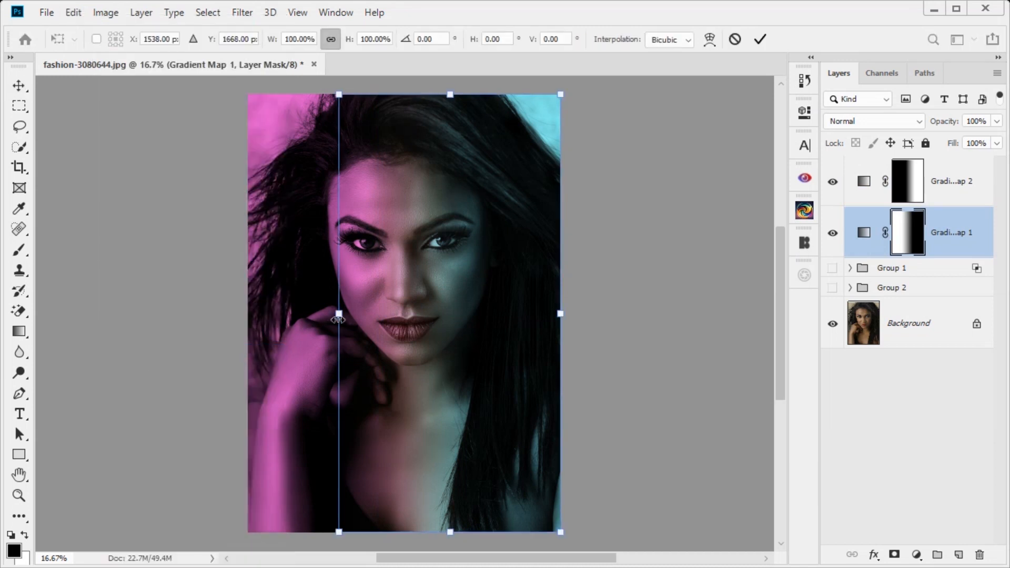
{"action": "left_click", "coordinate": [759, 41]}
{"action": "left_click", "coordinate": [967, 196]}
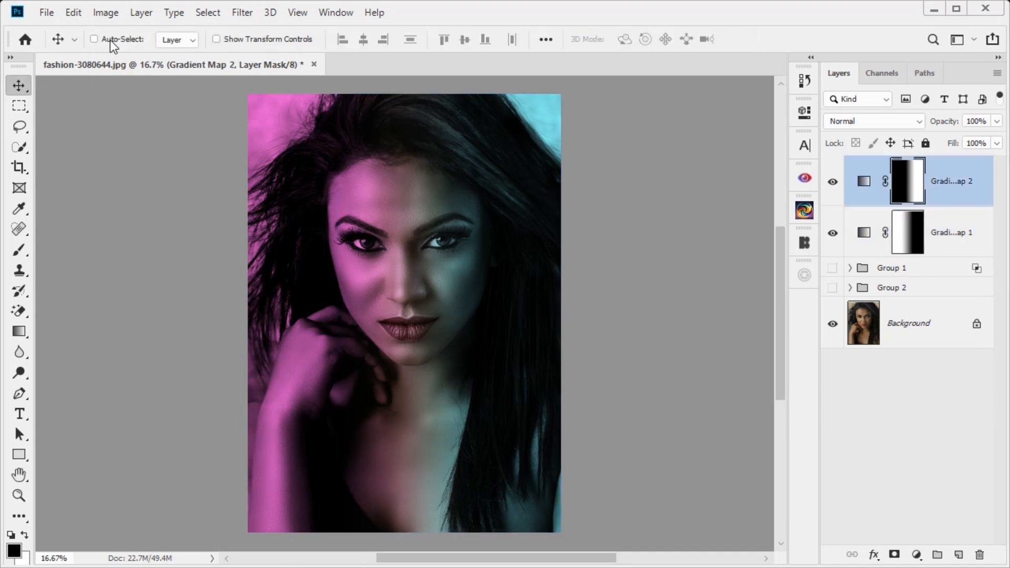
{"action": "left_click", "coordinate": [863, 185]}
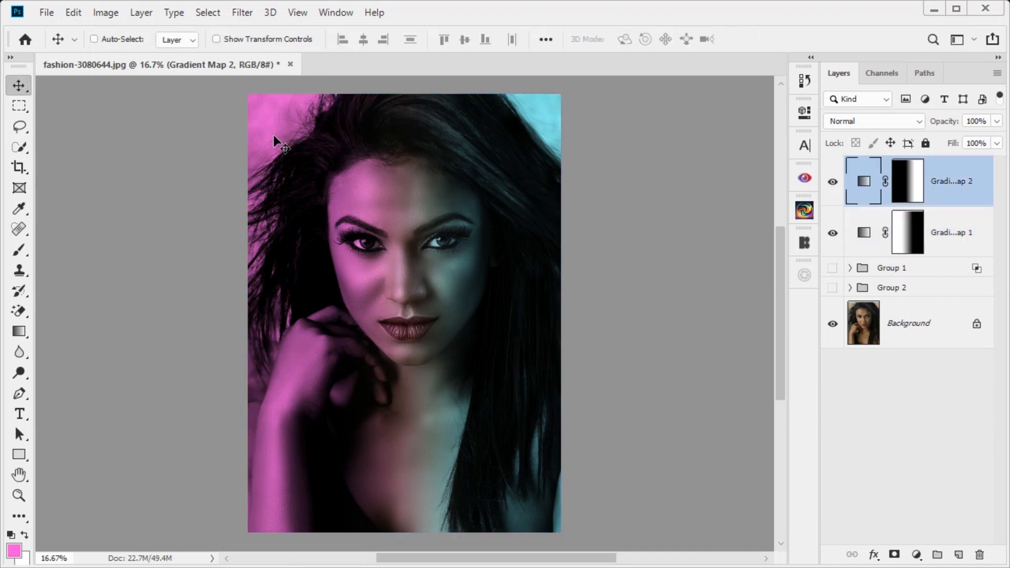
{"action": "left_click", "coordinate": [908, 234]}
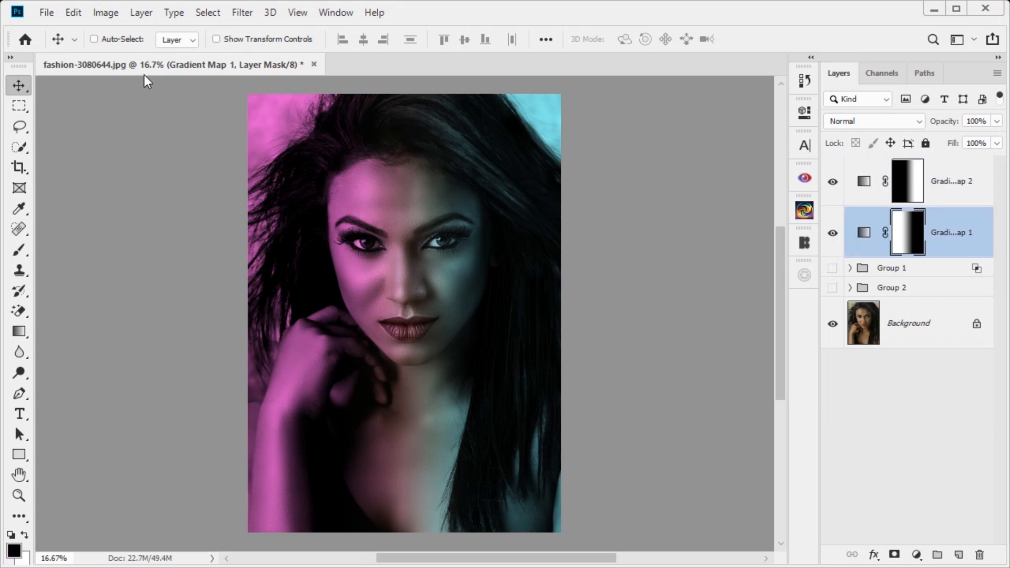
{"action": "left_click", "coordinate": [863, 234]}
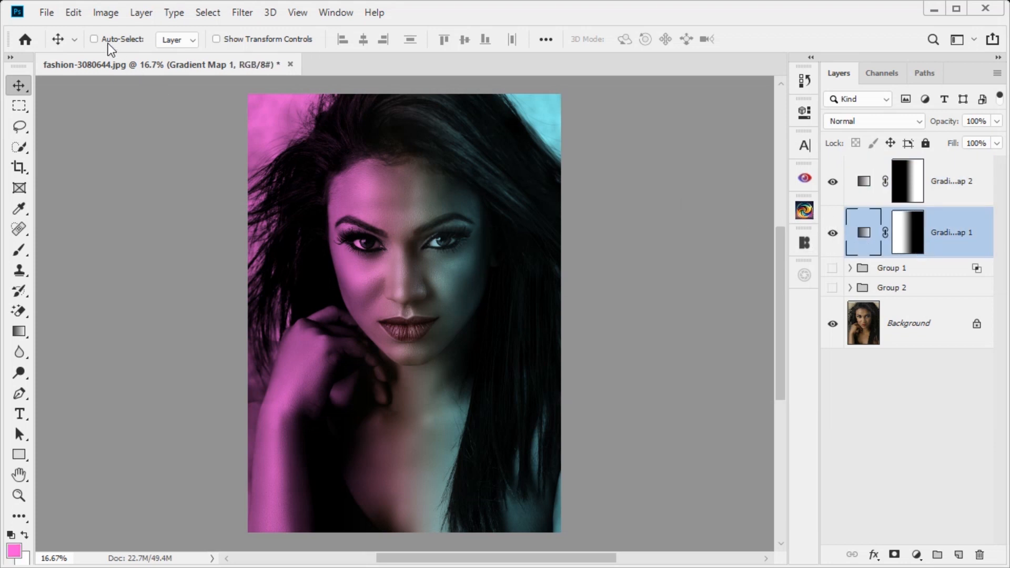
{"action": "key", "text": "ctrl+t"}
{"action": "left_click_drag", "start_coordinate": [340, 314], "coordinate": [404, 322]}
{"action": "key", "text": "Return"}
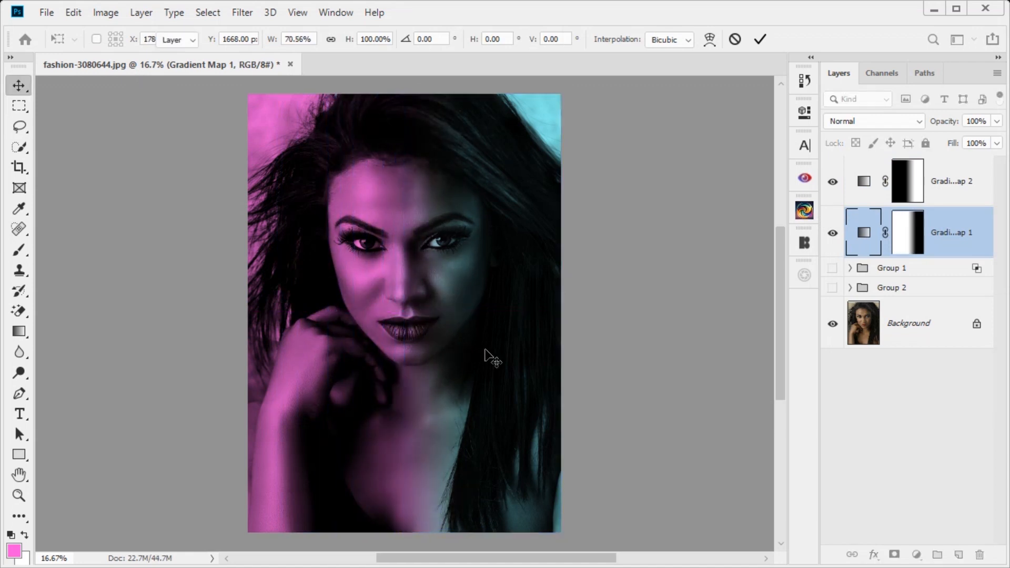
Step: Compare the portrait with the pink gradient map hidden and shown, and undo the transforms made on both masks
{"action": "left_click", "coordinate": [832, 236]}
{"action": "left_click", "coordinate": [833, 237]}
{"action": "left_click", "coordinate": [833, 237]}
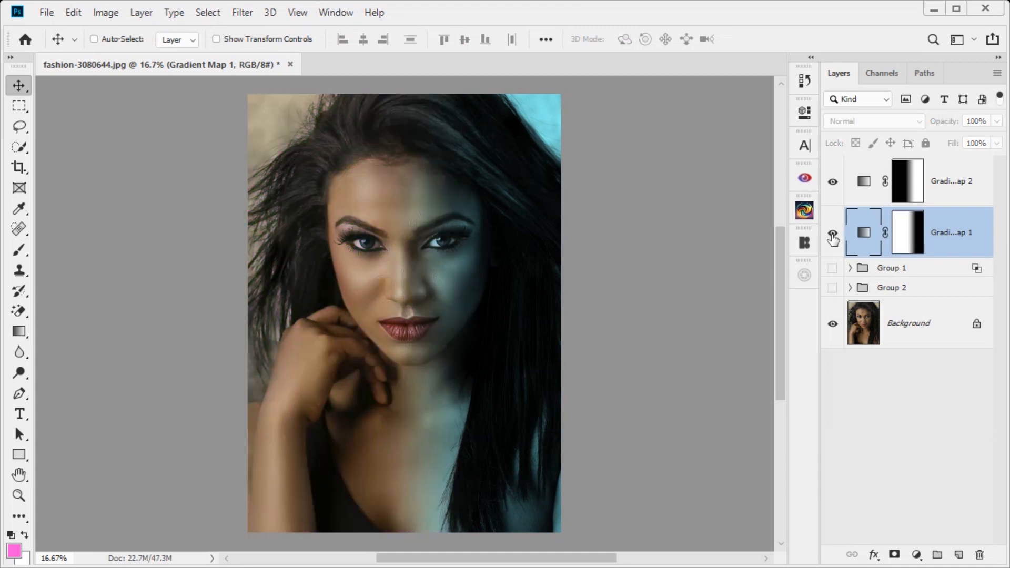
{"action": "key", "text": "ctrl+comma"}
{"action": "key", "text": "ctrl+comma"}
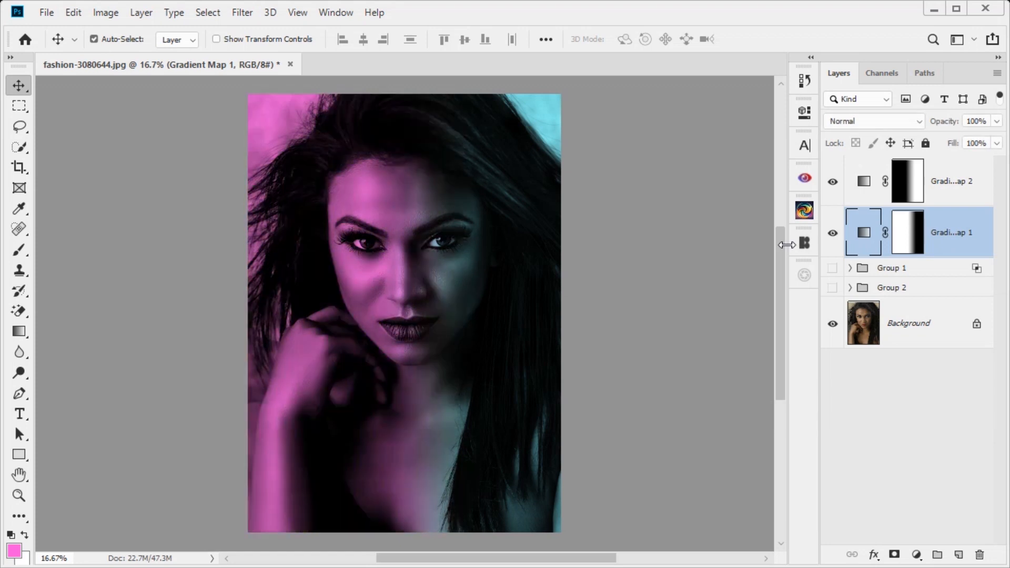
{"action": "key", "text": "ctrl+z"}
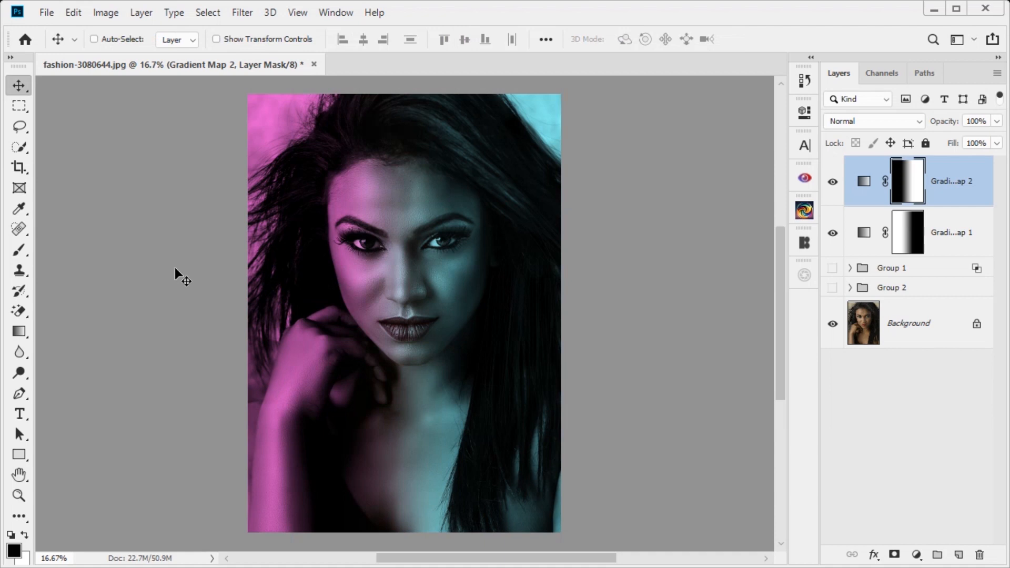
Step: Free Transform the cyan gradient map's mask outward from its left edge to 120.97%, extending the cyan across the face
{"action": "left_click", "coordinate": [862, 194]}
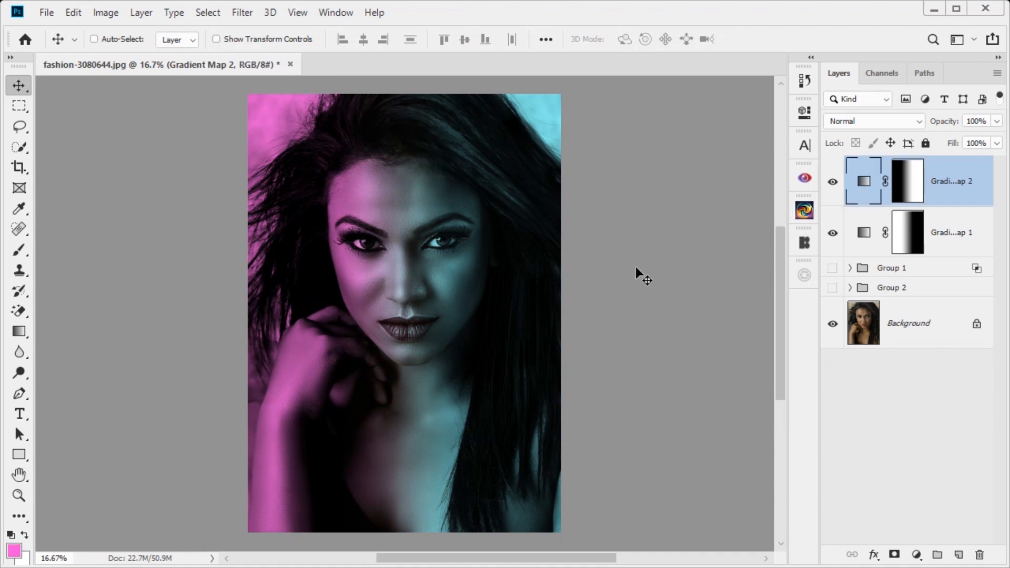
{"action": "left_click", "coordinate": [911, 193]}
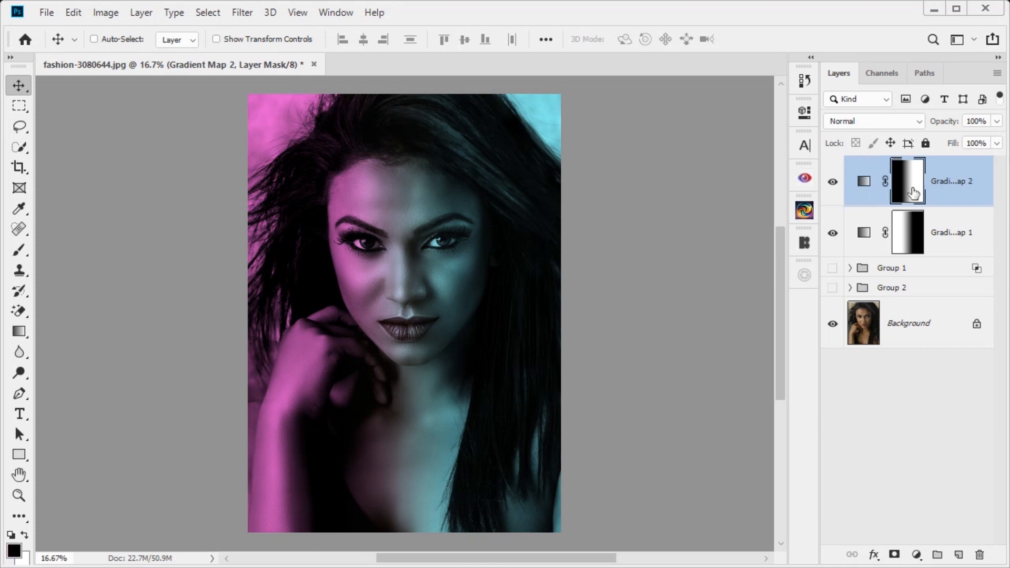
{"action": "left_click", "coordinate": [73, 12]}
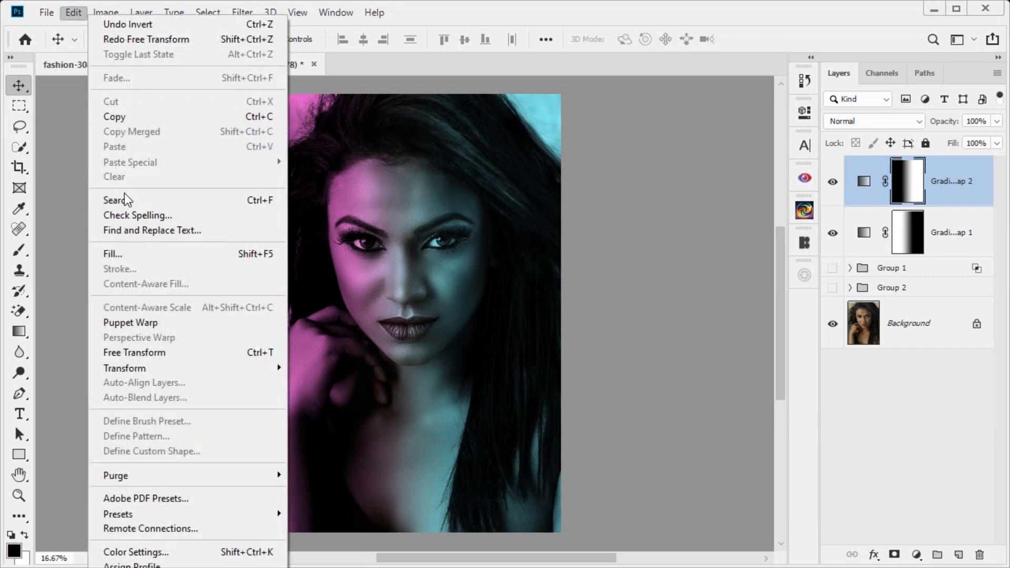
{"action": "left_click", "coordinate": [166, 351]}
{"action": "left_click_drag", "start_coordinate": [338, 313], "coordinate": [293, 313]}
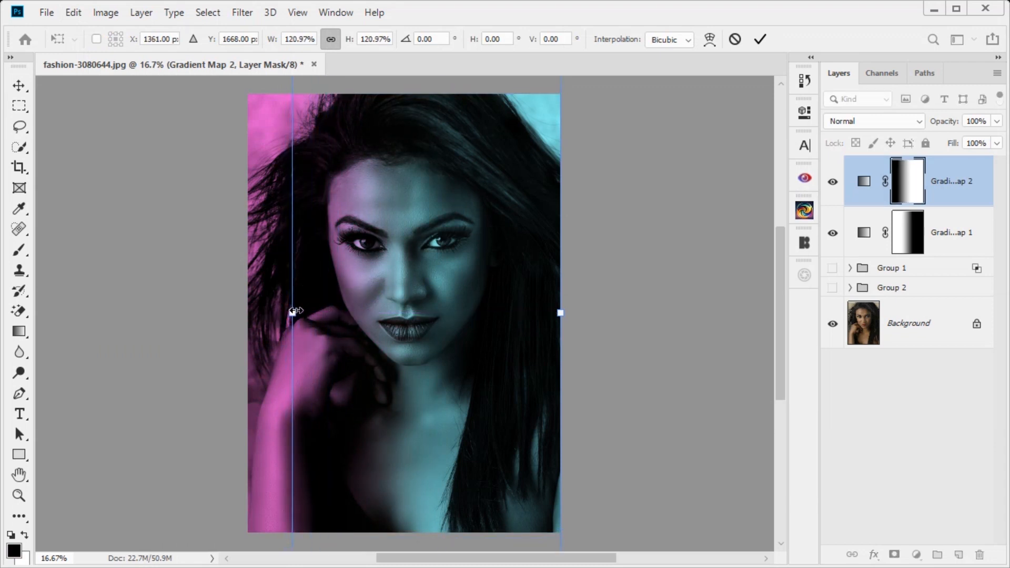
{"action": "key", "text": "Return"}
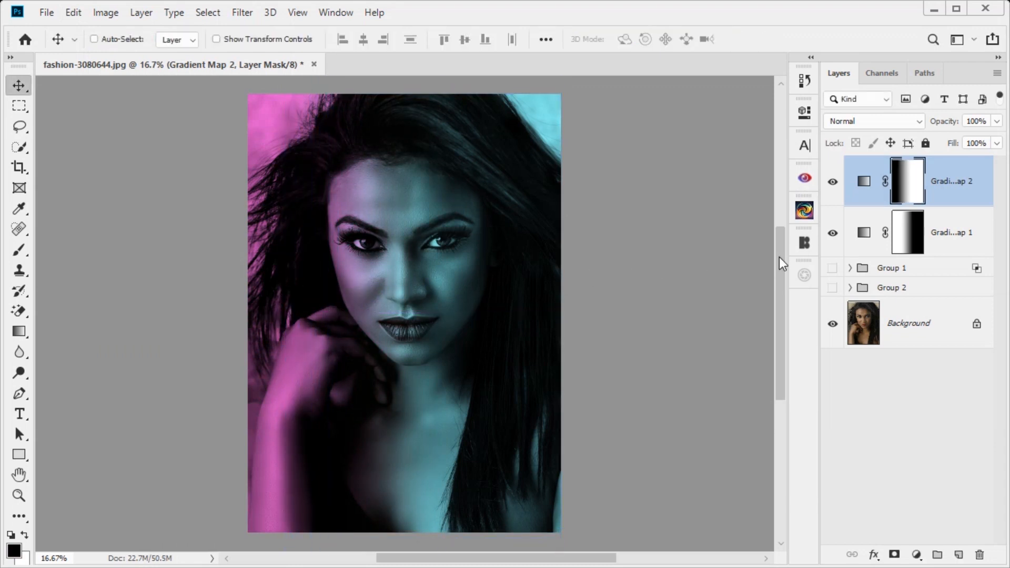
Step: Group the two gradient map layers together and expand the new group
{"action": "left_click", "coordinate": [951, 244], "text": "ctrl"}
{"action": "key", "text": "ctrl+g"}
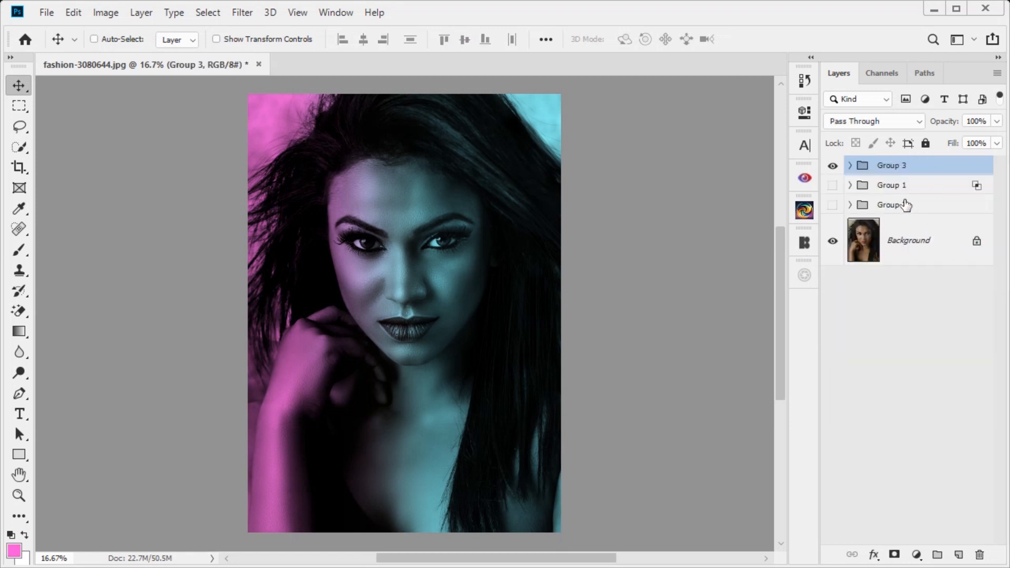
{"action": "left_click", "coordinate": [850, 166]}
Step: In the cyan gradient map's Blending Options, split the Underlying Layer's black Blend If slider to 0 / 37 and set opacity to 75%
{"action": "left_click", "coordinate": [961, 205]}
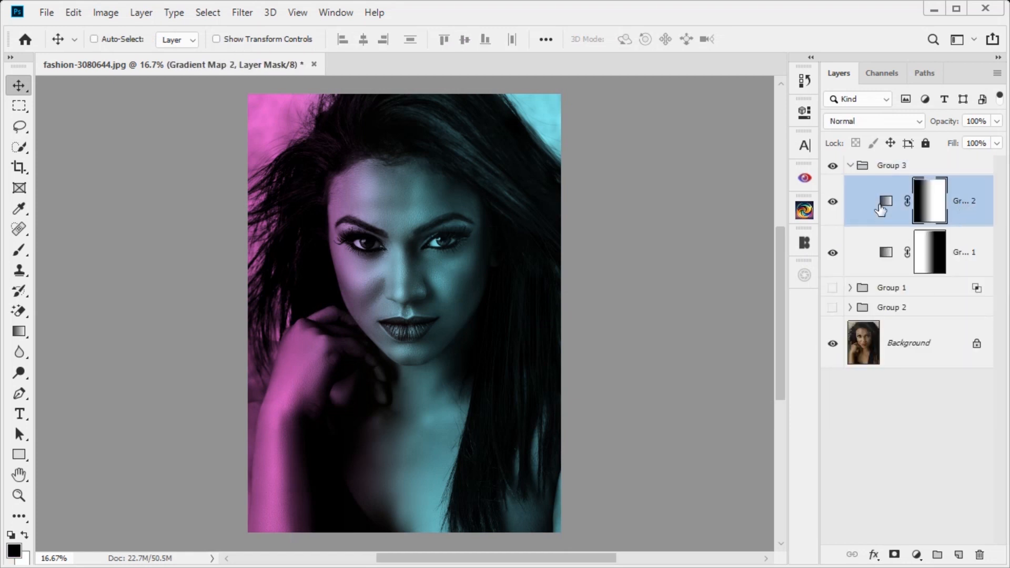
{"action": "left_click", "coordinate": [833, 209]}
{"action": "left_click", "coordinate": [833, 210]}
{"action": "left_click", "coordinate": [874, 554]}
{"action": "left_click", "coordinate": [895, 395]}
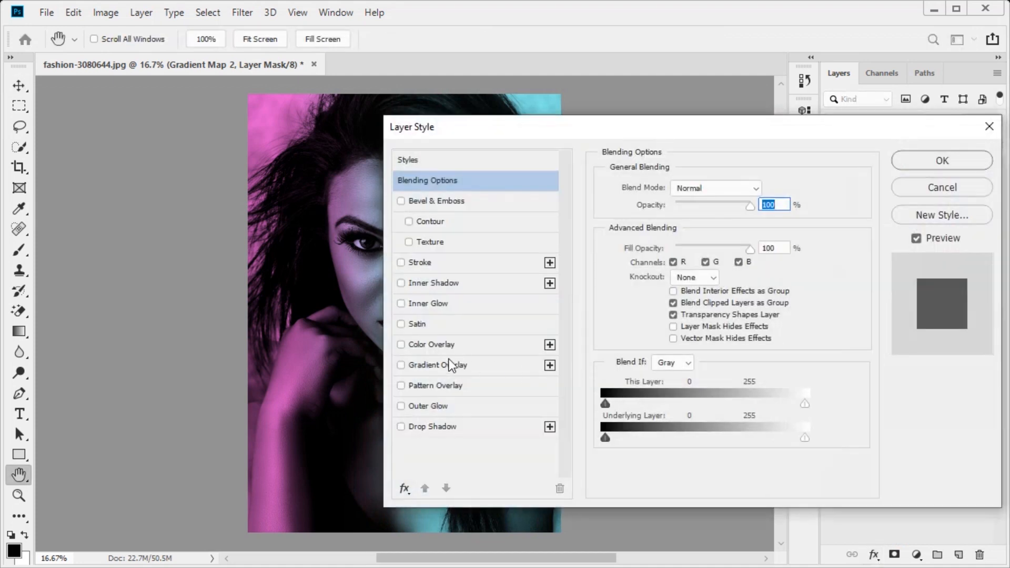
{"action": "left_click_drag", "start_coordinate": [363, 323], "coordinate": [138, 338]}
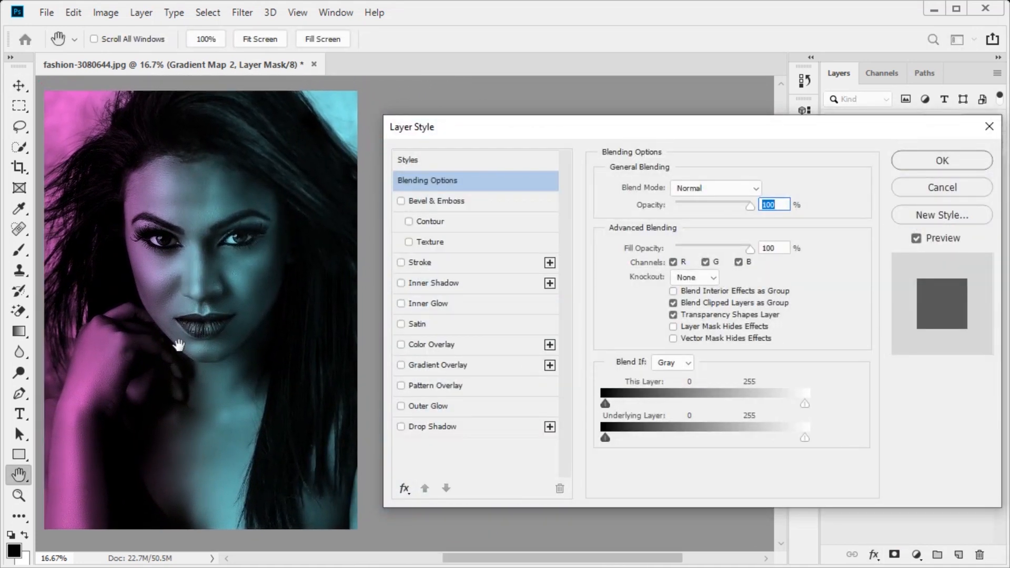
{"action": "key", "text": "alt"}
{"action": "left_click_drag", "start_coordinate": [606, 438], "coordinate": [654, 437]}
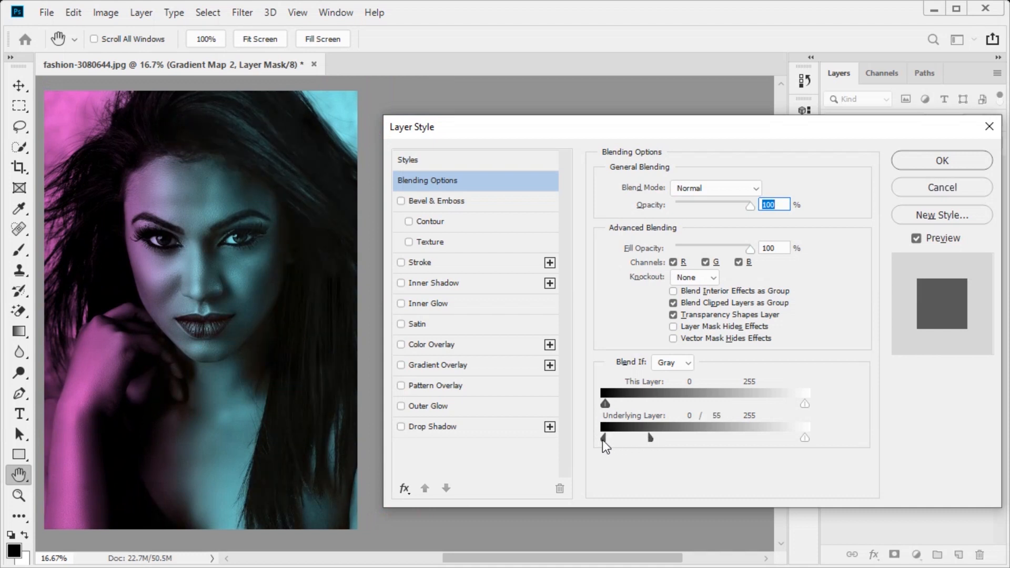
{"action": "mouse_move", "coordinate": [650, 438]}
{"action": "left_mouse_down"}
{"action": "mouse_move", "coordinate": [667, 438]}
{"action": "mouse_move", "coordinate": [623, 440]}
{"action": "mouse_move", "coordinate": [637, 437]}
{"action": "left_mouse_up"}
{"action": "mouse_move", "coordinate": [731, 209]}
{"action": "left_mouse_down"}
{"action": "mouse_move", "coordinate": [728, 191]}
{"action": "mouse_move", "coordinate": [734, 207]}
{"action": "left_mouse_up"}
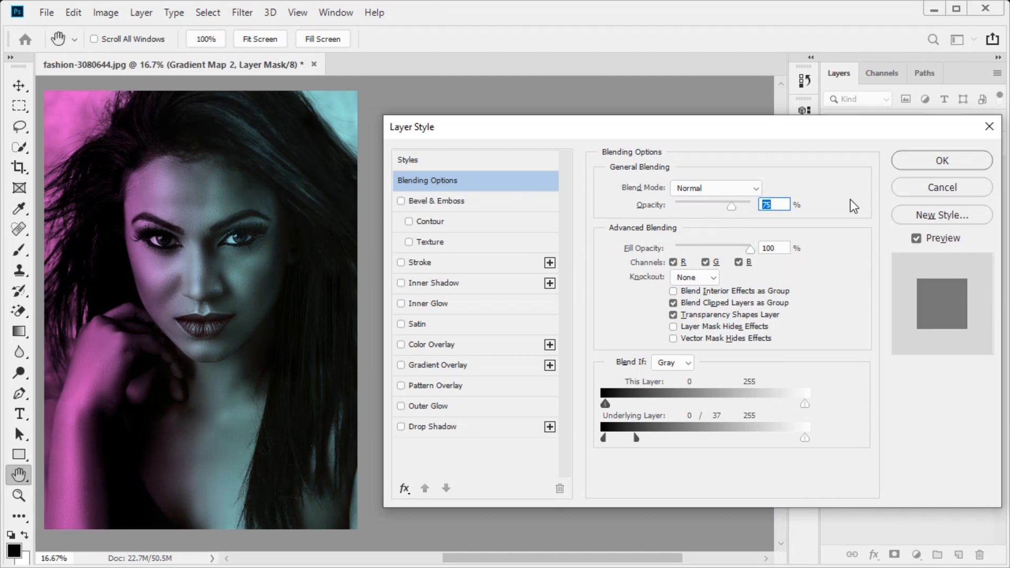
Step: Apply the Blend If and opacity settings made in the cyan gradient map's Blending Options
{"action": "left_click", "coordinate": [907, 166]}
{"action": "scroll", "coordinate": [578, 339], "scroll_direction": "down", "scroll_amount": 1}
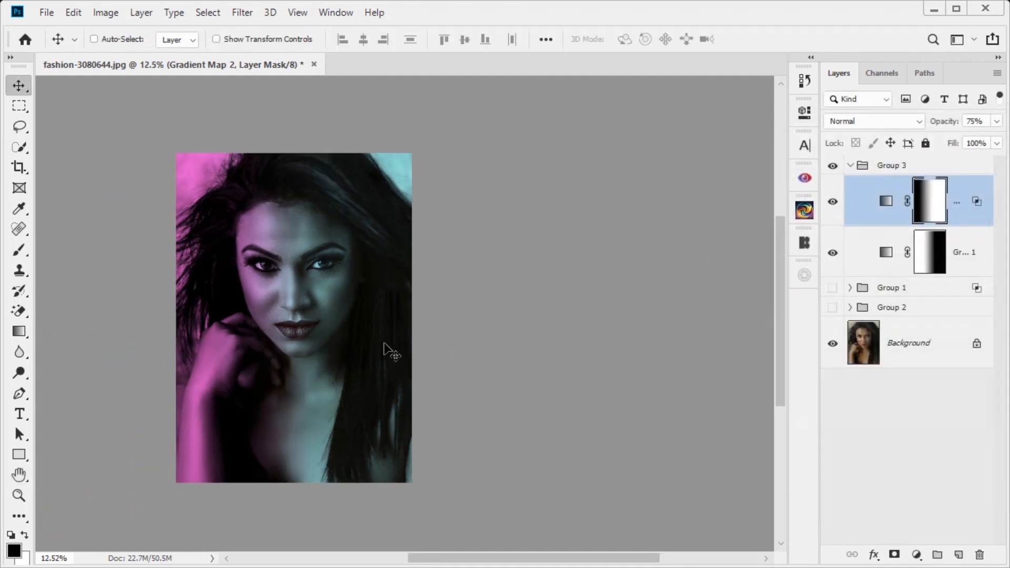
{"action": "scroll", "coordinate": [383, 342], "scroll_direction": "up", "scroll_amount": 1}
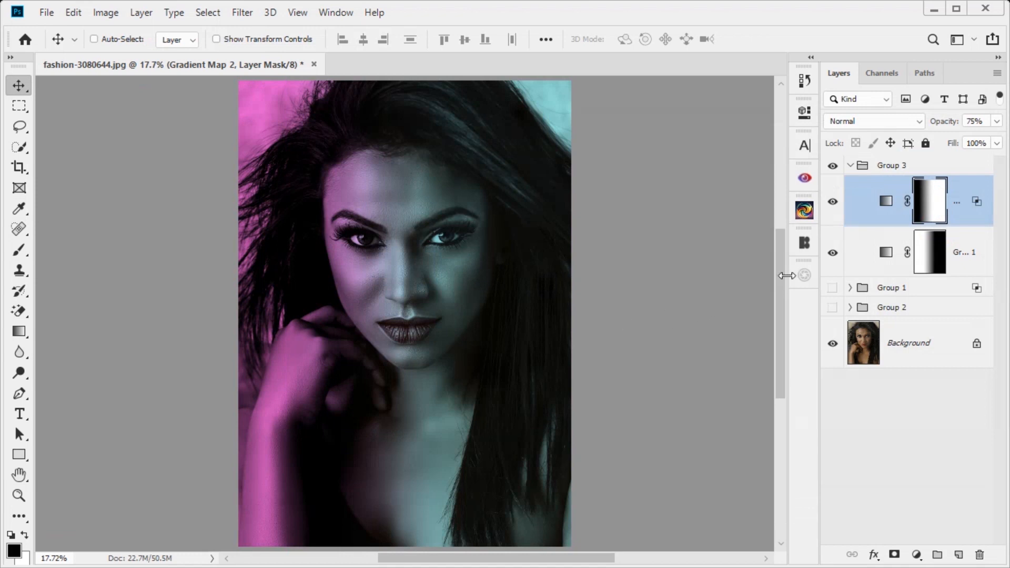
Step: In the pink gradient map's Blending Options, split the Underlying Layer's black Blend If slider to 0 / 87 and apply it
{"action": "left_click", "coordinate": [967, 254]}
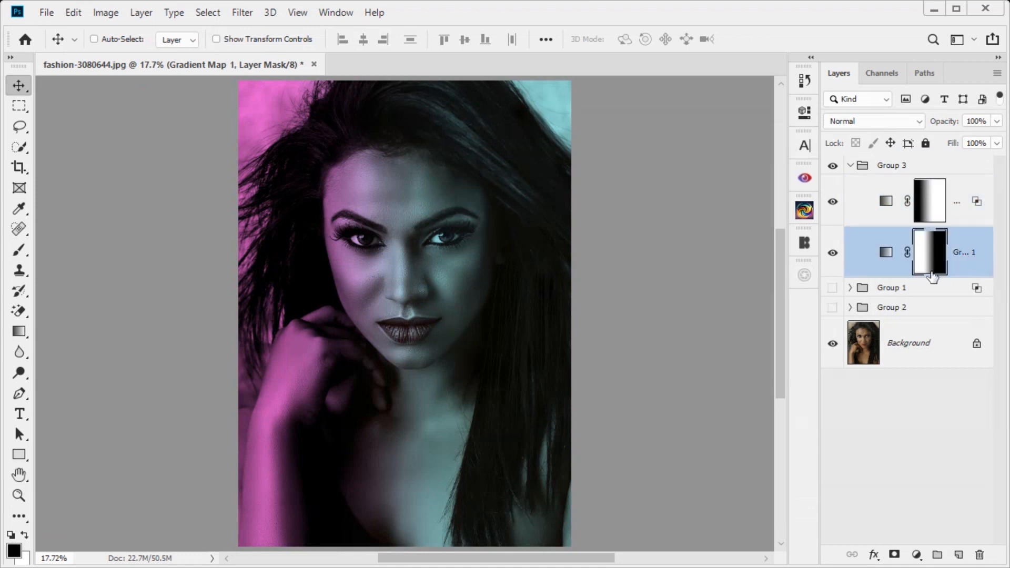
{"action": "left_click", "coordinate": [874, 554]}
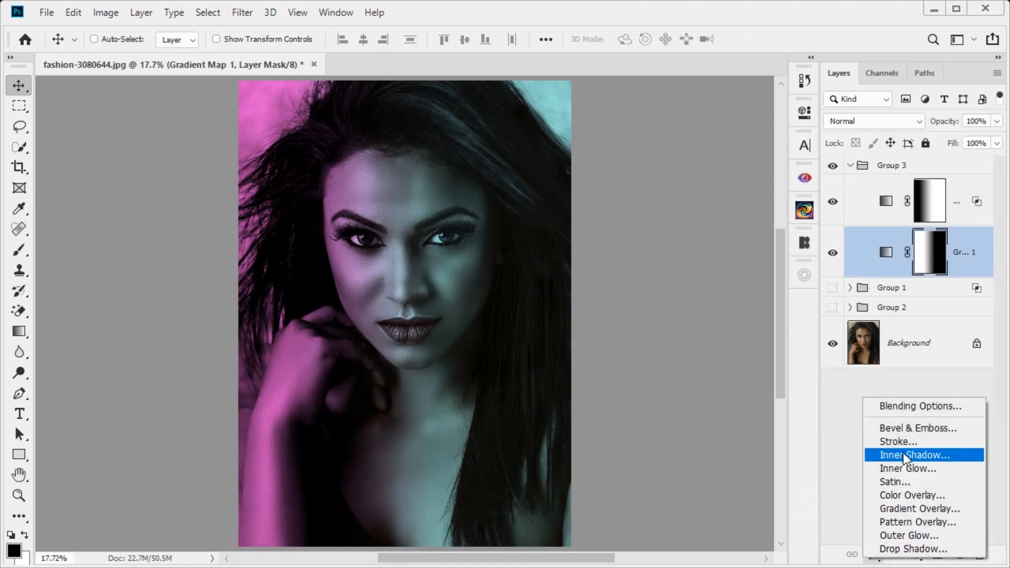
{"action": "left_click", "coordinate": [916, 406]}
{"action": "key", "text": "h"}
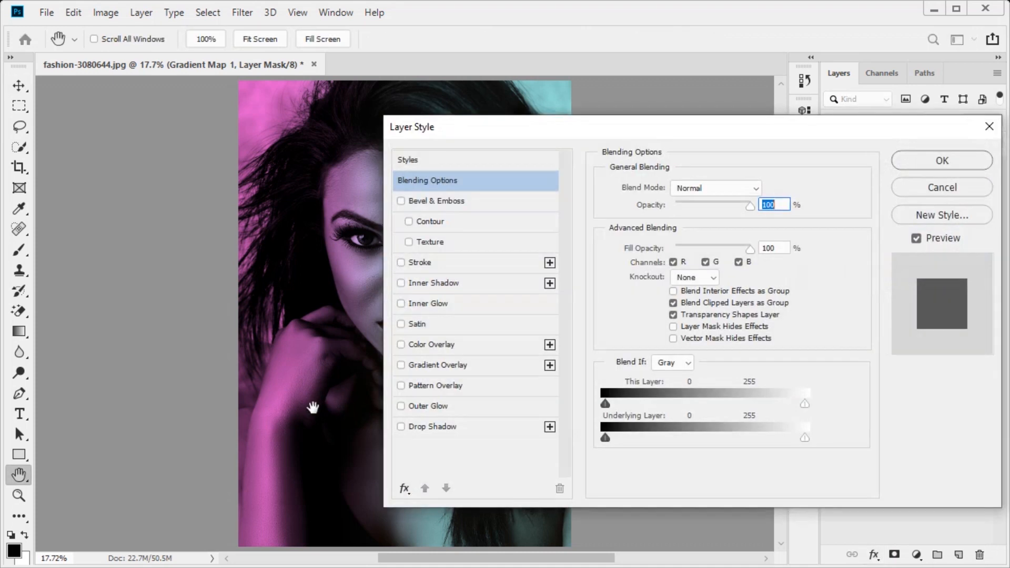
{"action": "left_click_drag", "start_coordinate": [315, 406], "coordinate": [98, 409]}
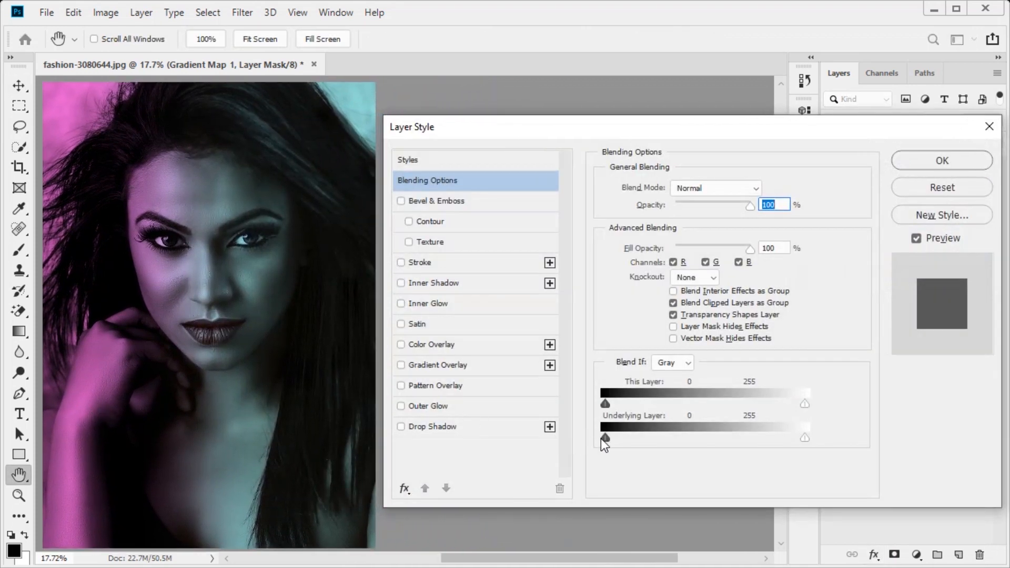
{"action": "left_click_drag", "start_coordinate": [605, 437], "coordinate": [673, 447]}
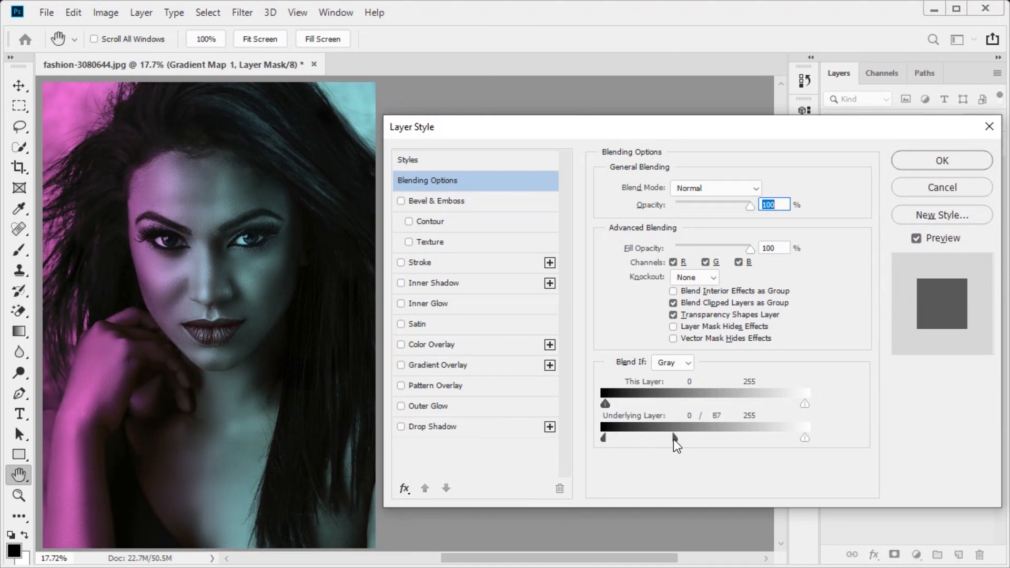
{"action": "left_click", "coordinate": [901, 166]}
{"action": "scroll", "coordinate": [602, 304], "scroll_direction": "left", "scroll_amount": 4}
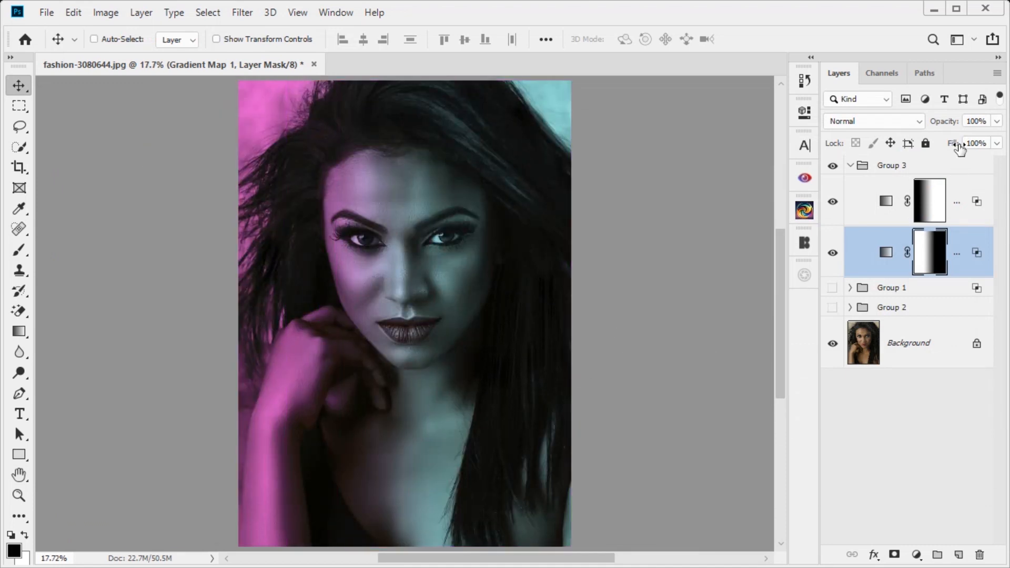
Step: Set the cyan gradient map's opacity to 100% and slightly lower the upper half of its Underlying Layer's split black Blend If slider
{"action": "left_click_drag", "start_coordinate": [945, 146], "coordinate": [969, 151]}
{"action": "left_click", "coordinate": [967, 202]}
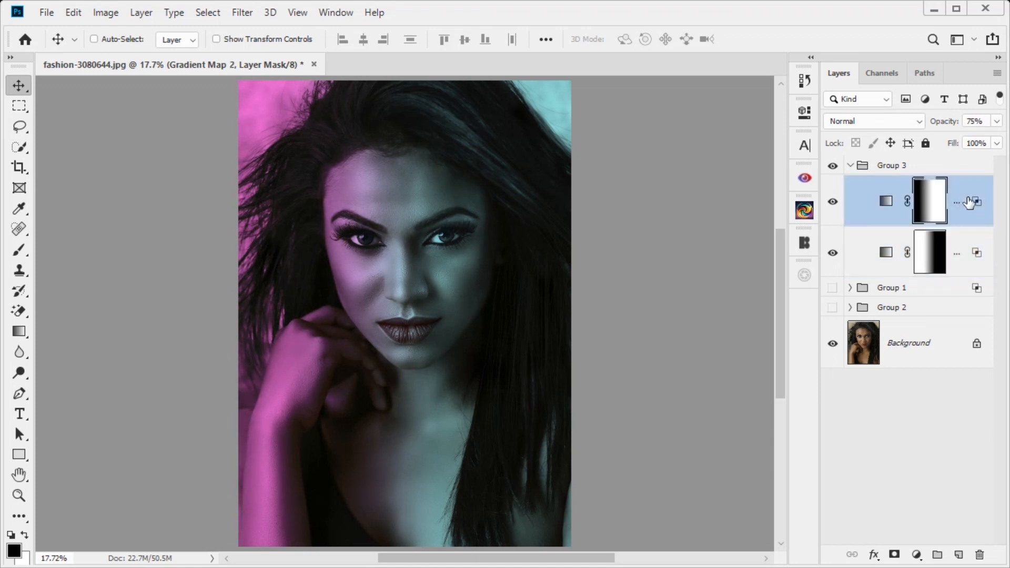
{"action": "left_click_drag", "start_coordinate": [942, 124], "coordinate": [980, 121]}
{"action": "double_click", "coordinate": [977, 205]}
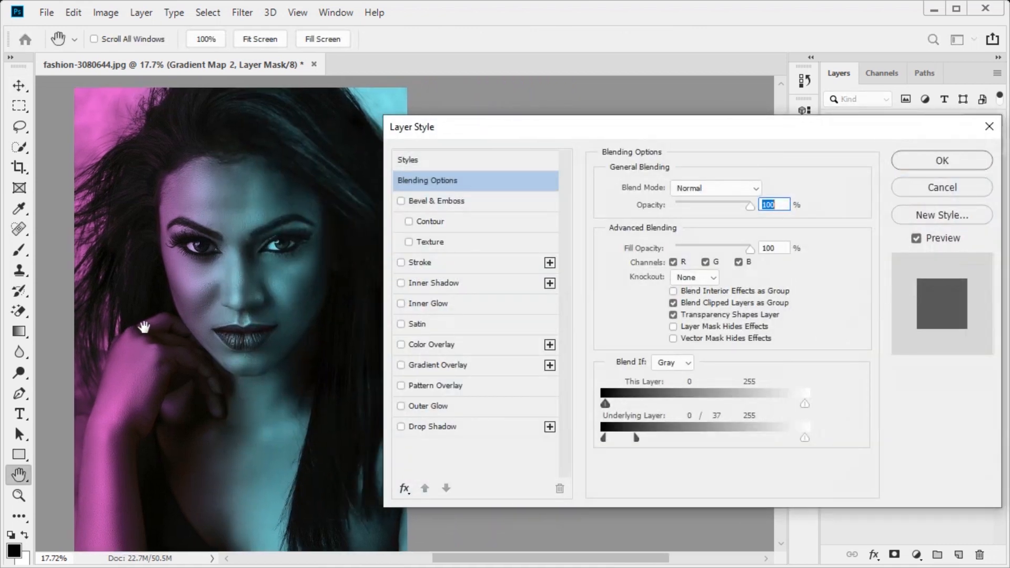
{"action": "left_click_drag", "start_coordinate": [144, 327], "coordinate": [111, 316]}
{"action": "mouse_move", "coordinate": [636, 438]}
{"action": "left_mouse_down"}
{"action": "mouse_move", "coordinate": [679, 440]}
{"action": "mouse_move", "coordinate": [629, 440]}
{"action": "left_mouse_up"}
{"action": "key", "text": "Return"}
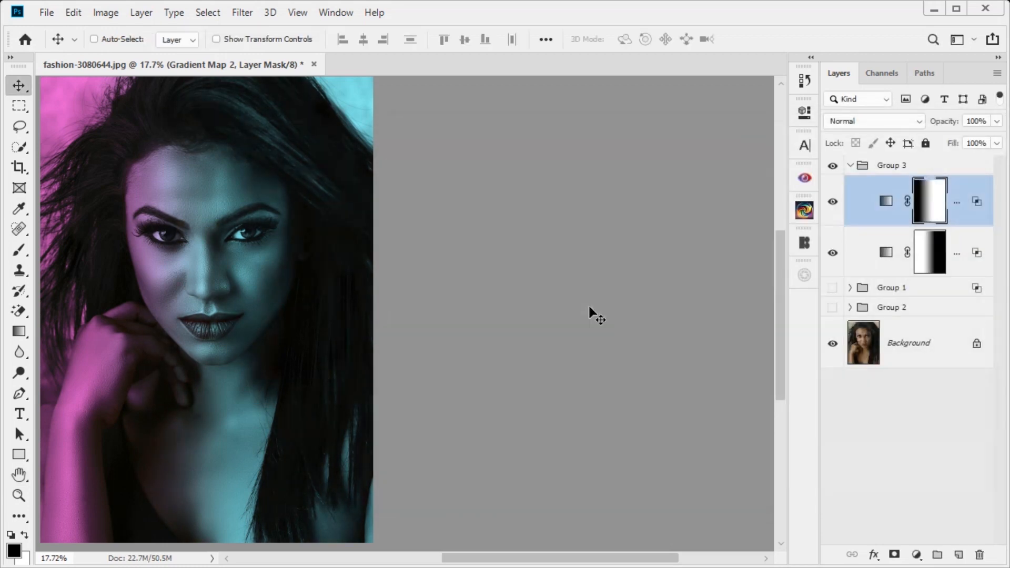
Step: Set the cyan gradient map's fill to 69% and compare the portrait with the gradient map group hidden and shown
{"action": "key", "text": "ctrl+0"}
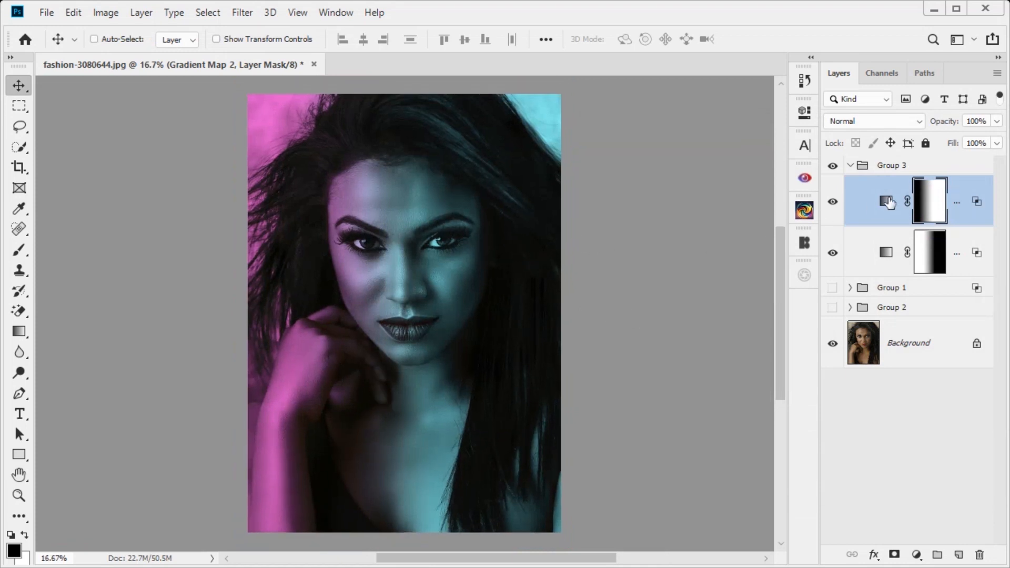
{"action": "mouse_move", "coordinate": [950, 149]}
{"action": "left_mouse_down"}
{"action": "mouse_move", "coordinate": [930, 149]}
{"action": "mouse_move", "coordinate": [965, 154]}
{"action": "left_mouse_up"}
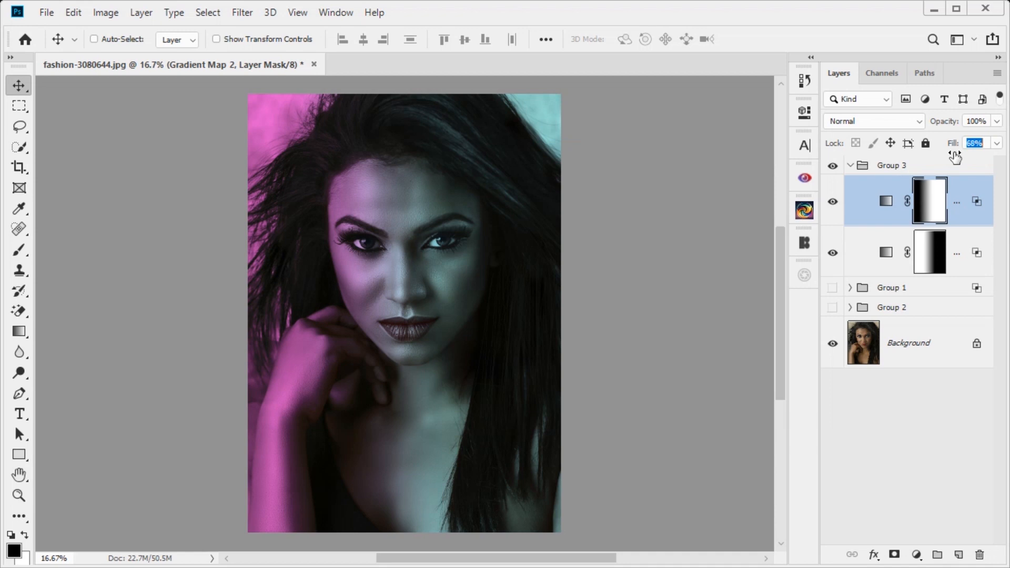
{"action": "key", "text": "ctrl+0"}
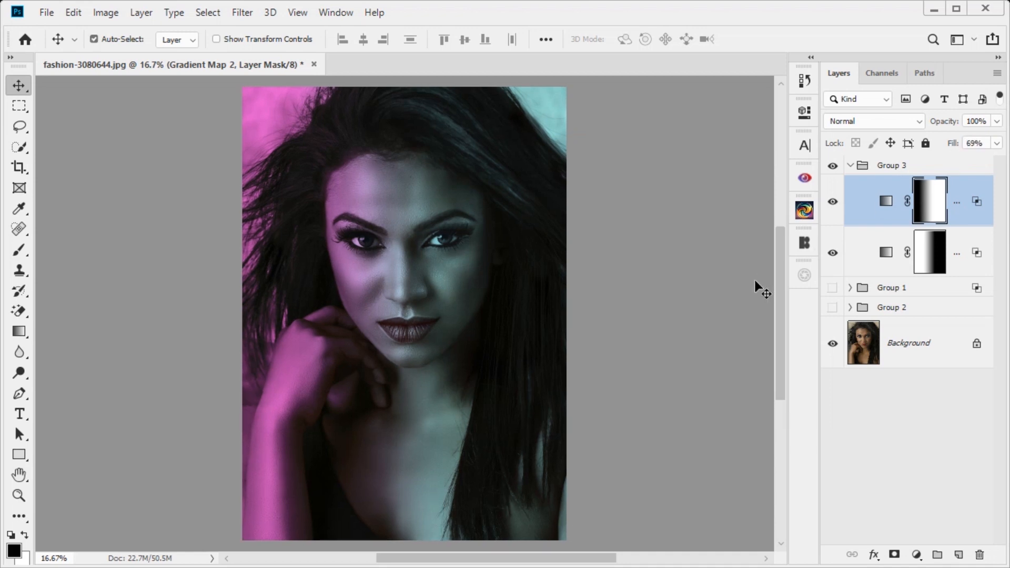
{"action": "key", "text": "ctrl+minus"}
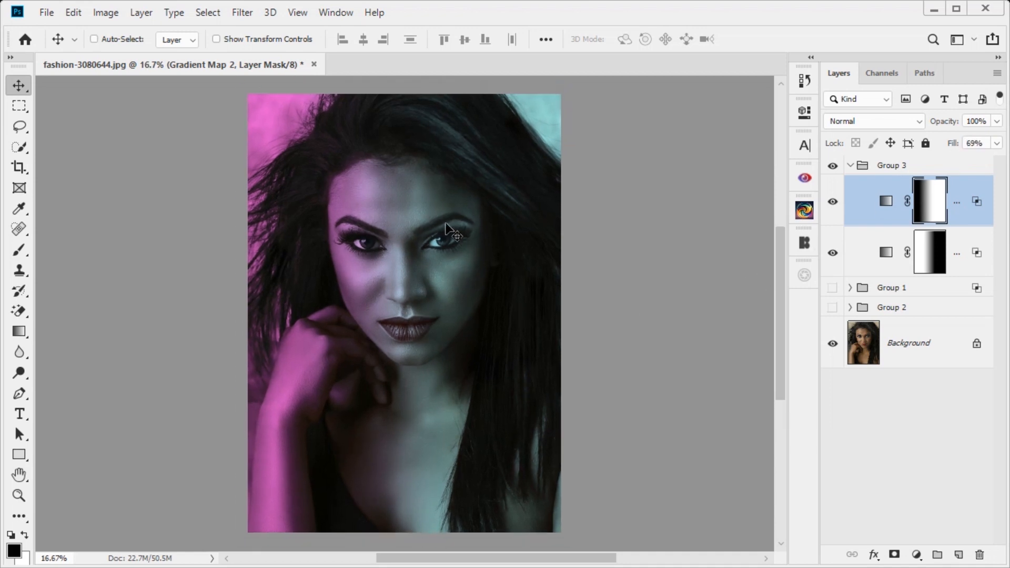
{"action": "left_click", "coordinate": [833, 166]}
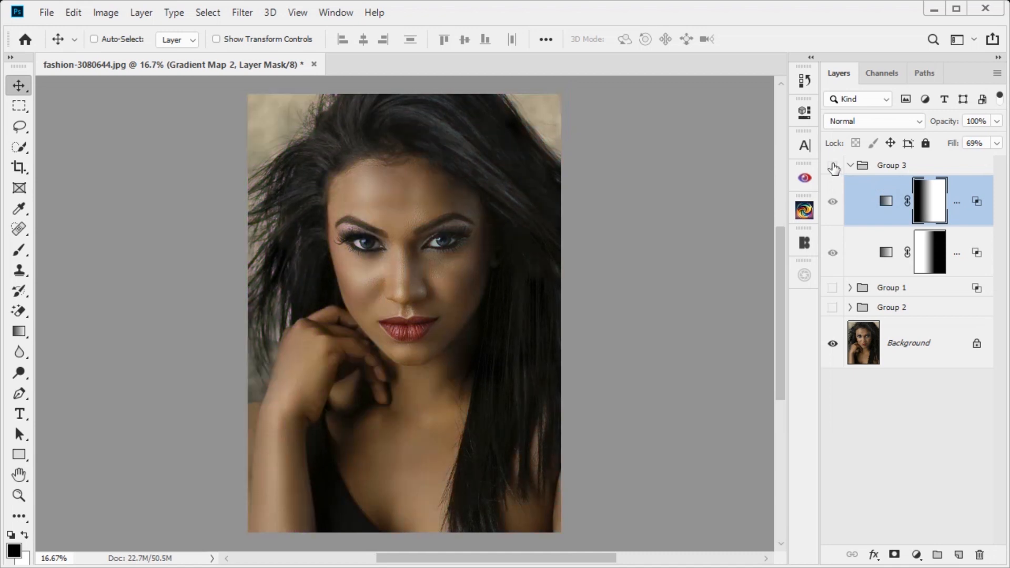
{"action": "left_click", "coordinate": [833, 167]}
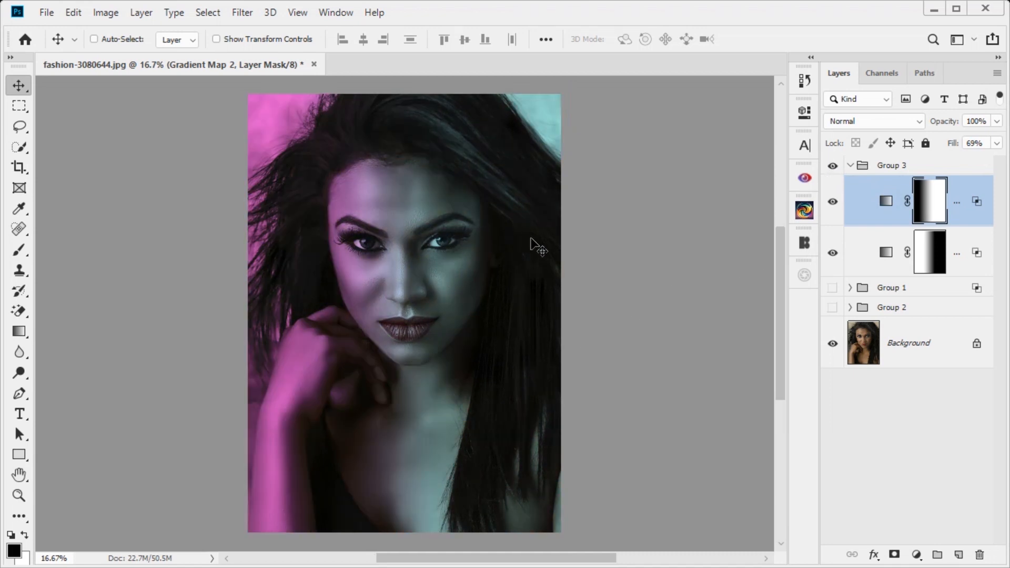
Step: Paint the pink gradient map's mask black over the upper-left background with a soft brush at 39% opacity and 18% flow
{"action": "left_click", "coordinate": [968, 248]}
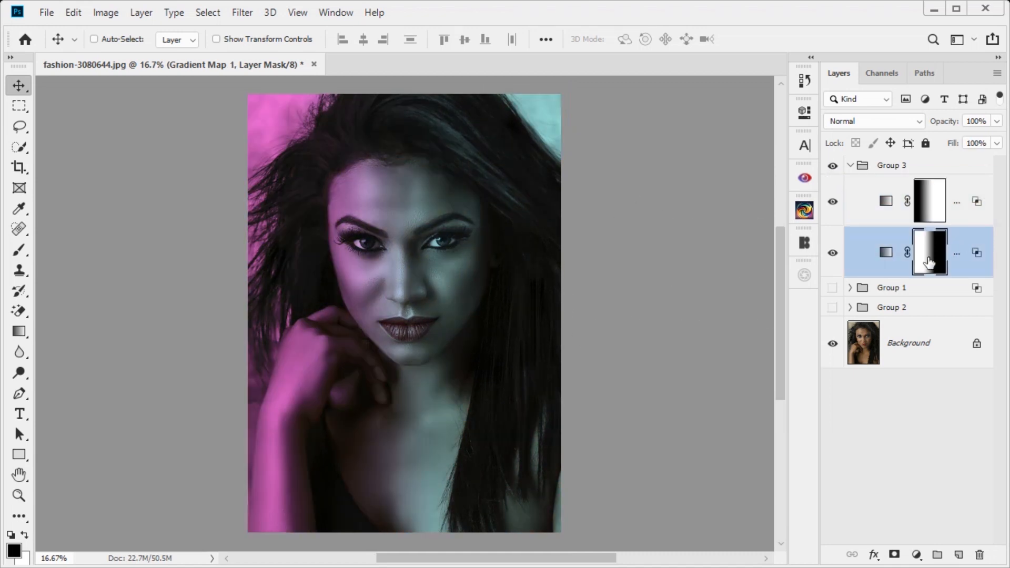
{"action": "left_click", "coordinate": [833, 253]}
{"action": "left_click", "coordinate": [832, 253]}
{"action": "left_click", "coordinate": [20, 249]}
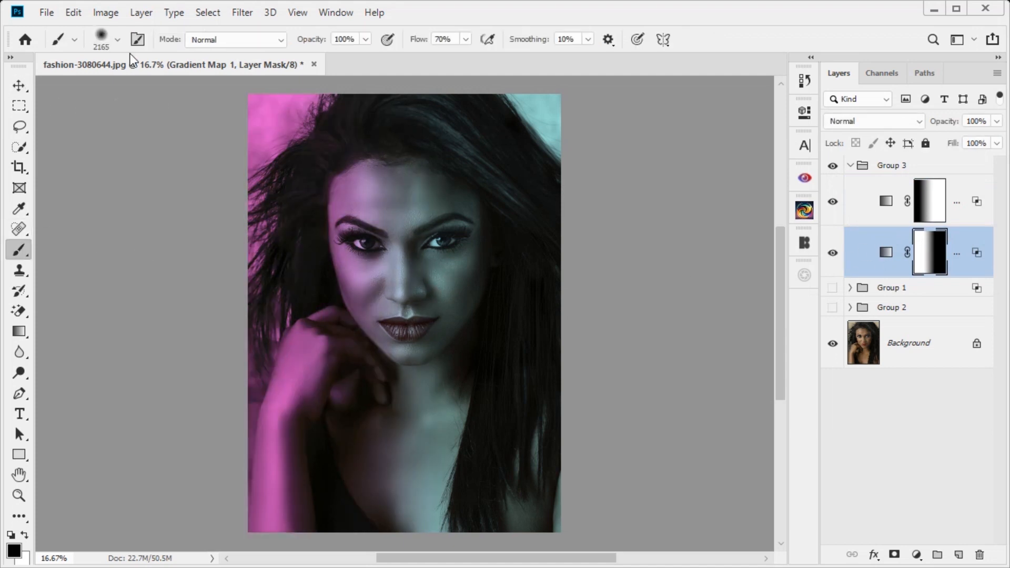
{"action": "left_click_drag", "start_coordinate": [380, 47], "coordinate": [377, 46]}
{"action": "left_click_drag", "start_coordinate": [314, 42], "coordinate": [266, 47]}
{"action": "scroll", "coordinate": [260, 183], "scroll_direction": "up", "scroll_amount": 3}
{"action": "mouse_move", "coordinate": [260, 183]}
{"action": "left_mouse_down"}
{"action": "mouse_move", "coordinate": [321, 273]}
{"action": "mouse_move", "coordinate": [231, 244]}
{"action": "left_mouse_up"}
{"action": "left_click_drag", "start_coordinate": [341, 236], "coordinate": [217, 240]}
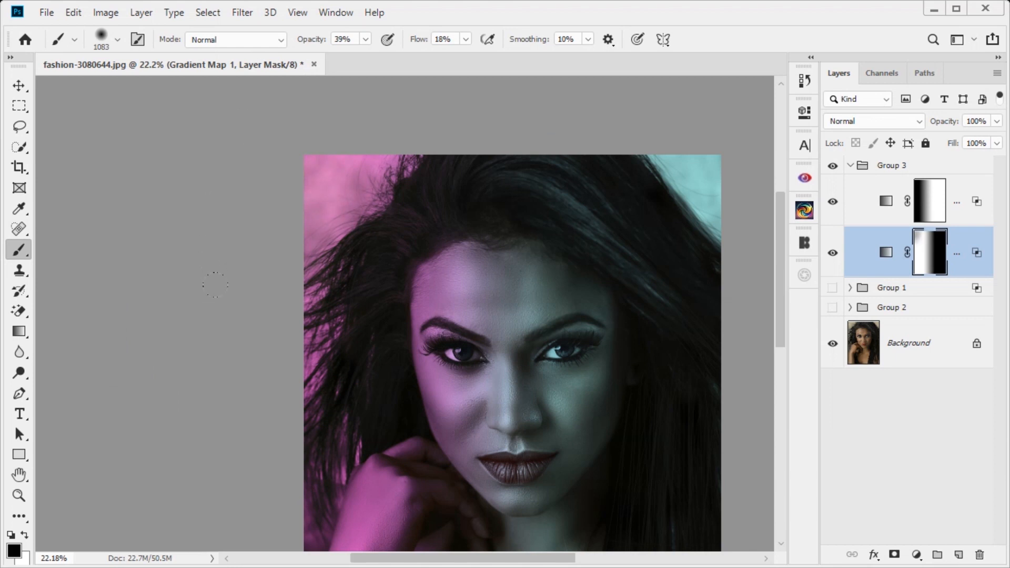
Step: Brush away more pink inside a lasso selection of the background and hair in the portrait's upper left, and deselect it
{"action": "left_click_drag", "start_coordinate": [313, 246], "coordinate": [338, 237]}
{"action": "key", "text": "l"}
{"action": "mouse_move", "coordinate": [503, 146]}
{"action": "left_mouse_down"}
{"action": "mouse_move", "coordinate": [405, 326]}
{"action": "mouse_move", "coordinate": [367, 440]}
{"action": "mouse_move", "coordinate": [476, 95]}
{"action": "left_mouse_up"}
{"action": "key", "text": "b"}
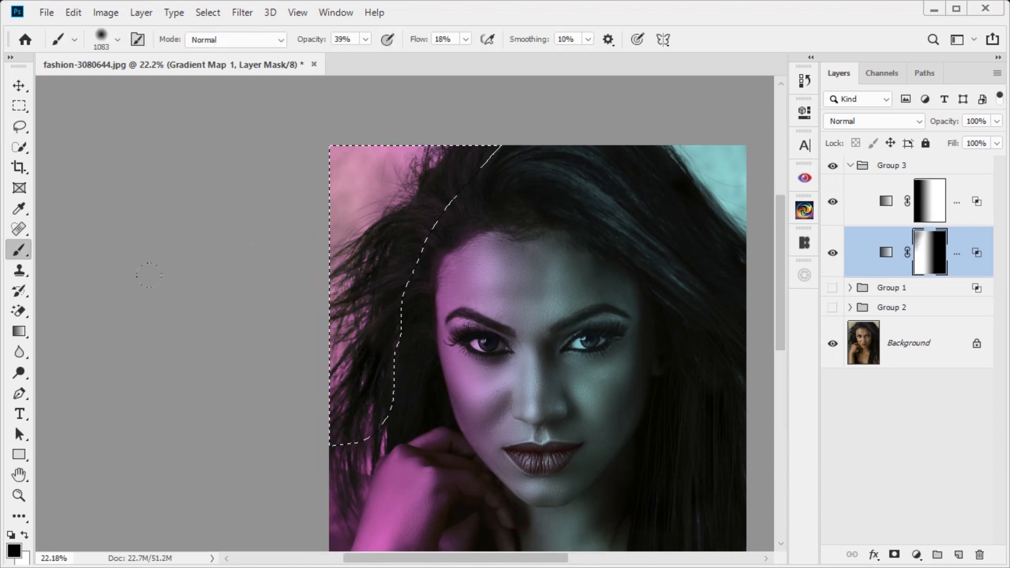
{"action": "key", "text": "ctrl+d"}
{"action": "scroll", "coordinate": [189, 282], "scroll_direction": "down", "scroll_amount": 2}
{"action": "scroll", "coordinate": [274, 254], "scroll_direction": "up", "scroll_amount": 1}
{"action": "scroll", "coordinate": [279, 258], "scroll_direction": "down", "scroll_amount": 3}
Step: Paint the cyan gradient map's mask black over the upper-right background with the brush at 60% opacity and 18% flow
{"action": "left_click", "coordinate": [862, 205]}
{"action": "left_click", "coordinate": [833, 204]}
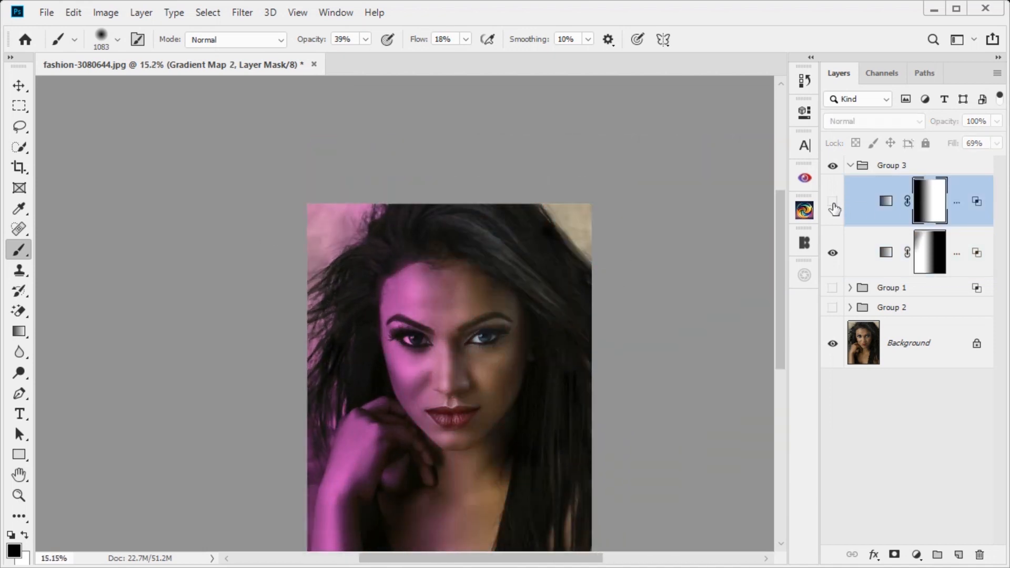
{"action": "left_click", "coordinate": [832, 204]}
{"action": "scroll", "coordinate": [578, 184], "scroll_direction": "up", "scroll_amount": 3}
{"action": "left_click_drag", "start_coordinate": [316, 46], "coordinate": [333, 45]}
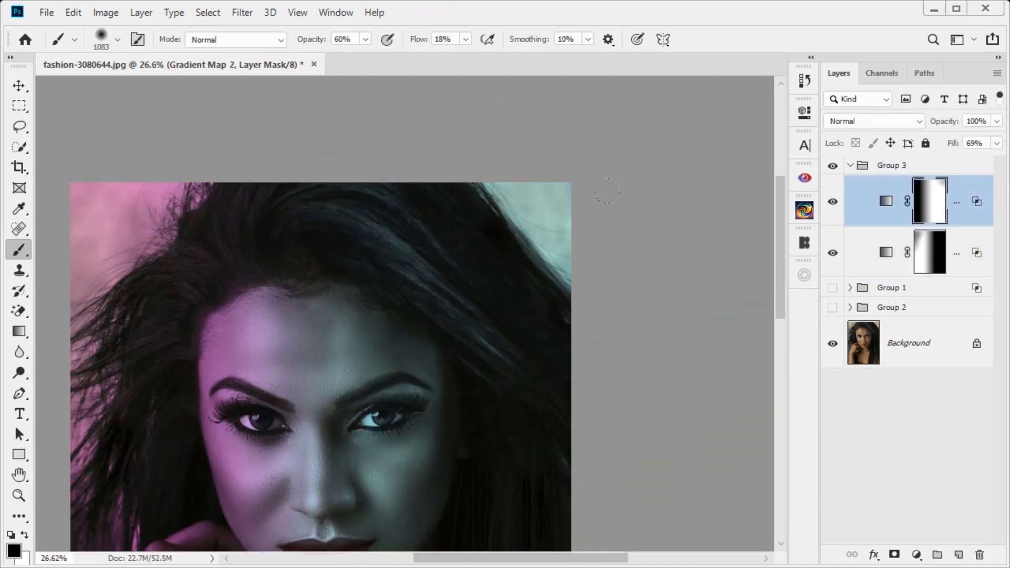
{"action": "left_click", "coordinate": [572, 209]}
{"action": "scroll", "coordinate": [652, 276], "scroll_direction": "down", "scroll_amount": 2}
{"action": "key", "text": "ctrl+0"}
{"action": "key", "text": "ctrl+minus"}
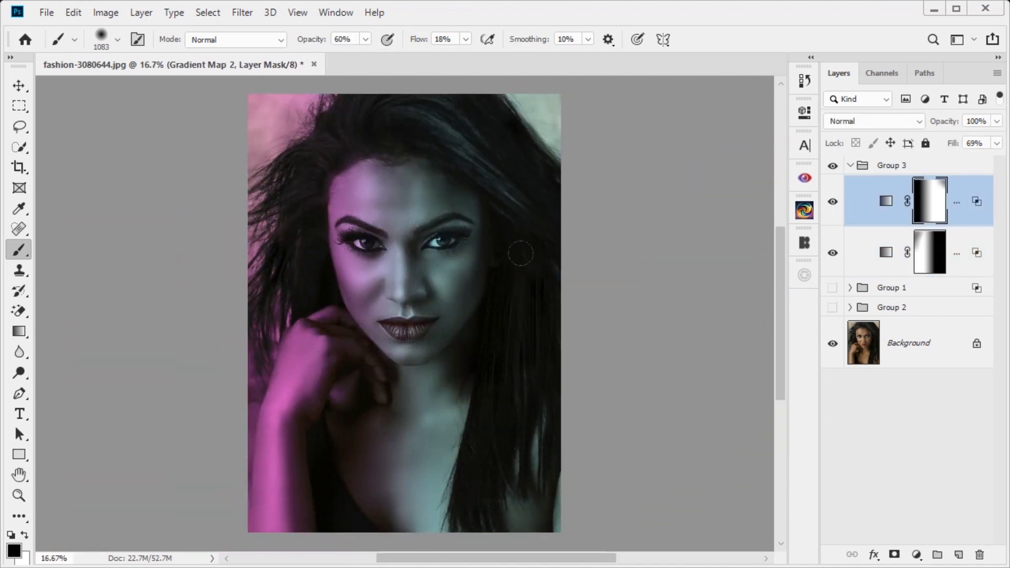
Step: Add a Brightness/Contrast adjustment layer with brightness -27 and contrast -15
{"action": "left_click", "coordinate": [916, 554]}
{"action": "left_click", "coordinate": [938, 326]}
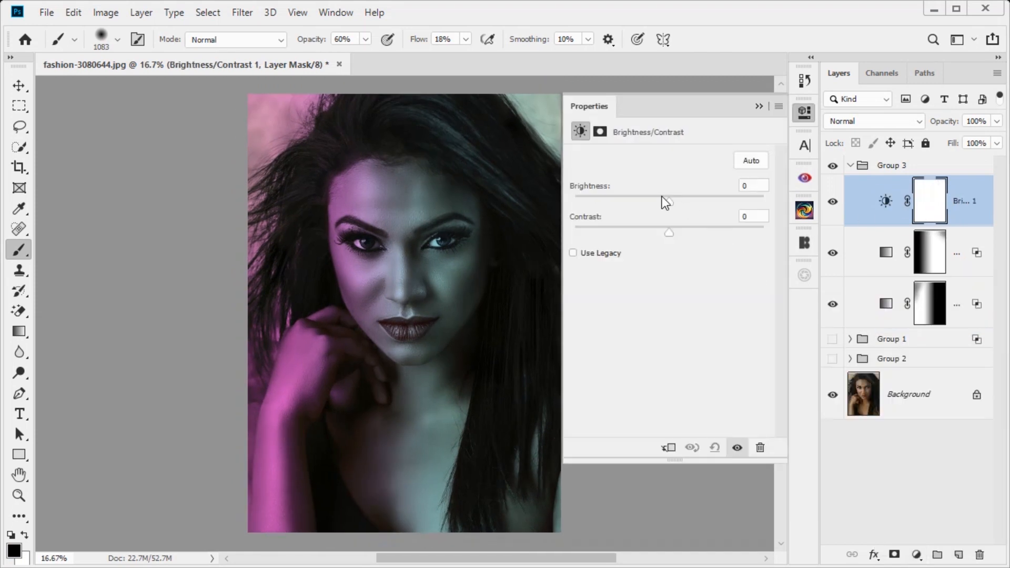
{"action": "left_click_drag", "start_coordinate": [667, 201], "coordinate": [664, 236]}
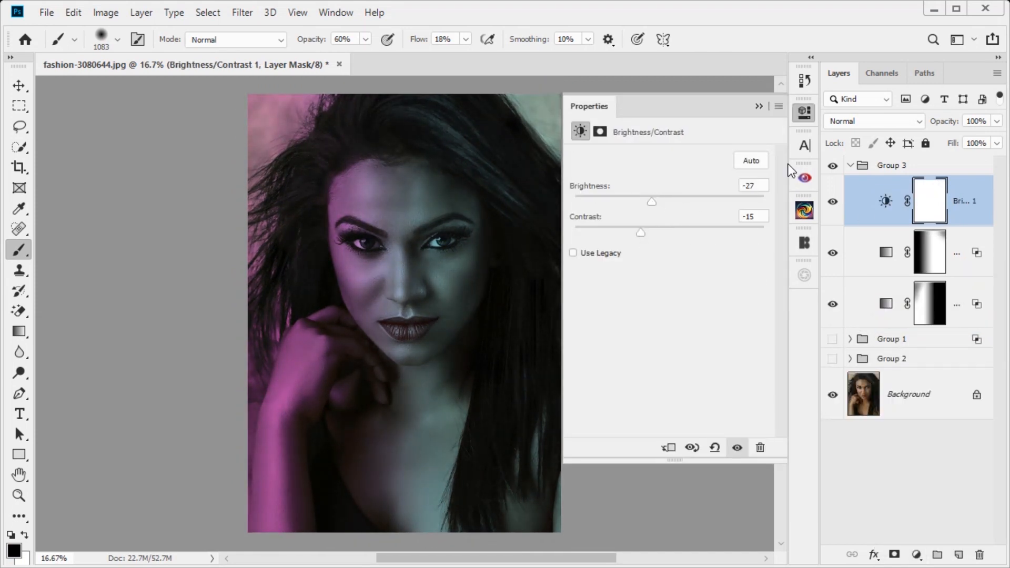
Step: Move the Brightness/Contrast layer below both gradient maps in the group and compare the portrait with the group hidden and shown
{"action": "left_click_drag", "start_coordinate": [868, 203], "coordinate": [894, 323]}
{"action": "left_click", "coordinate": [759, 105]}
{"action": "left_click", "coordinate": [832, 166]}
{"action": "left_click", "coordinate": [833, 166]}
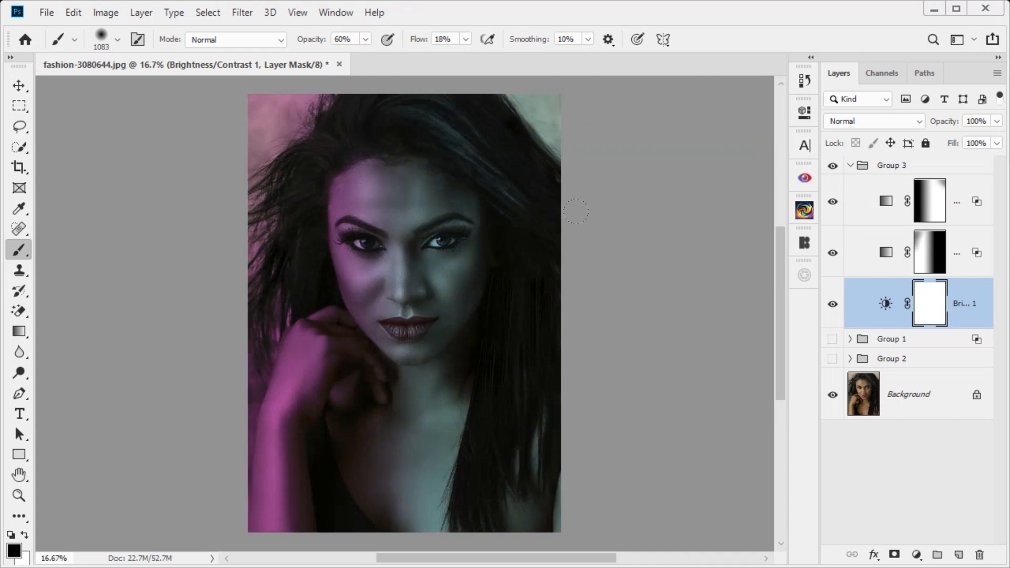
{"action": "scroll", "coordinate": [581, 363], "scroll_direction": "down", "scroll_amount": 3}
{"action": "scroll", "coordinate": [581, 363], "scroll_direction": "up", "scroll_amount": 4}
Step: Add an Exposure adjustment layer above the Brightness/Contrast layer with exposure set to -0.06
{"action": "left_click", "coordinate": [916, 554]}
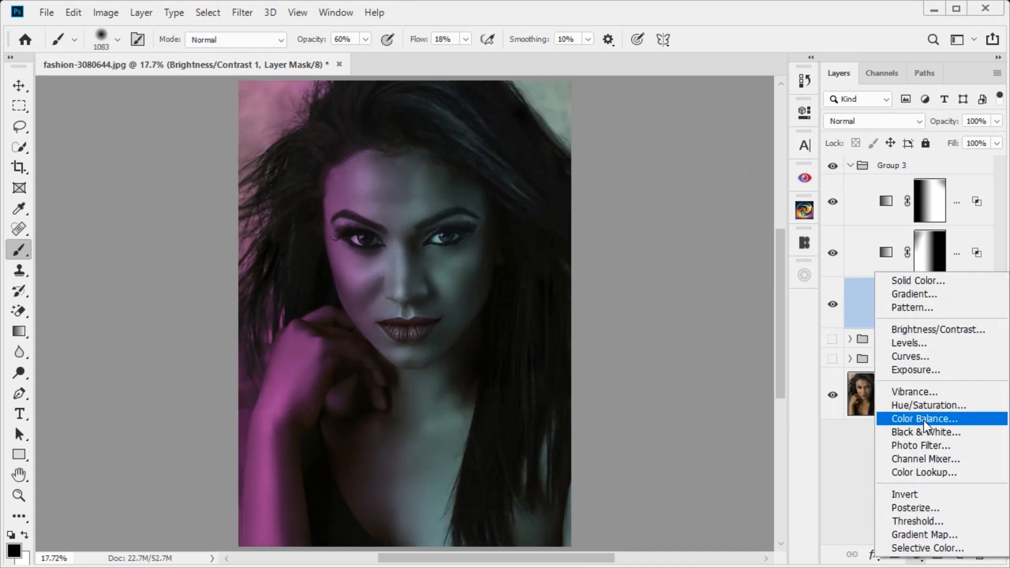
{"action": "left_click", "coordinate": [930, 369]}
{"action": "left_click_drag", "start_coordinate": [669, 196], "coordinate": [665, 197]}
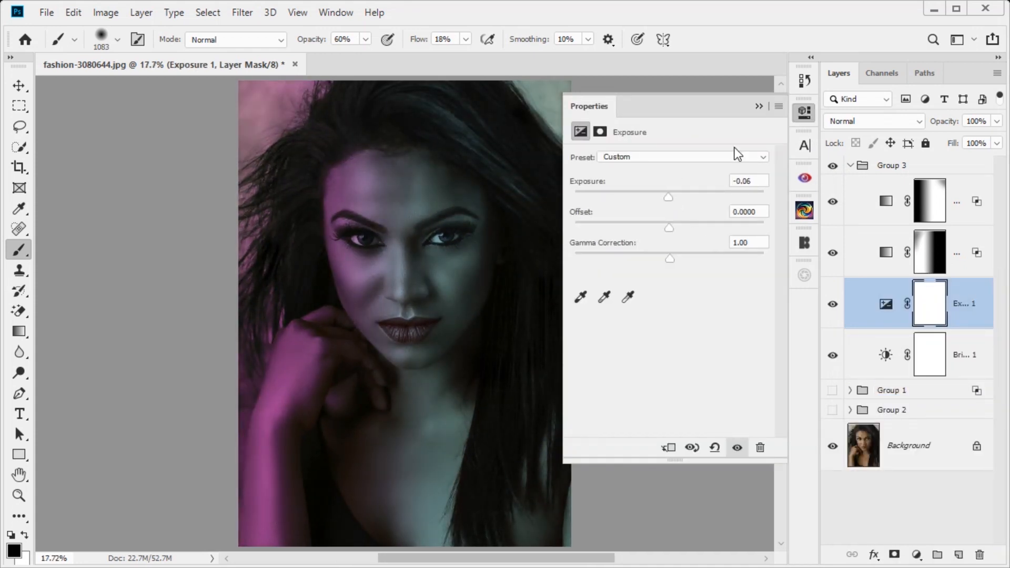
{"action": "left_click", "coordinate": [759, 106]}
{"action": "scroll", "coordinate": [608, 348], "scroll_direction": "down", "scroll_amount": 2}
{"action": "scroll", "coordinate": [608, 348], "scroll_direction": "up", "scroll_amount": 2}
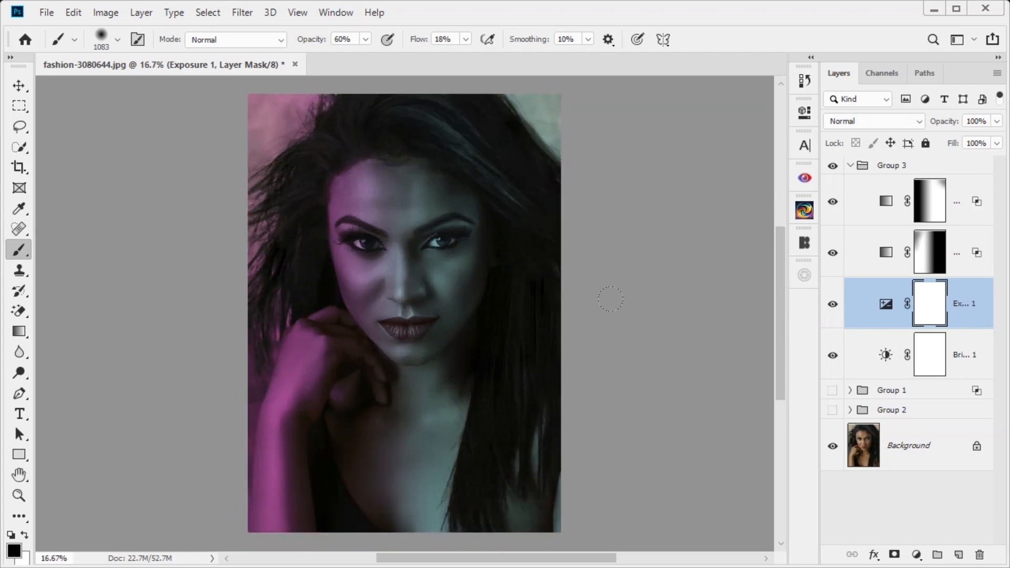